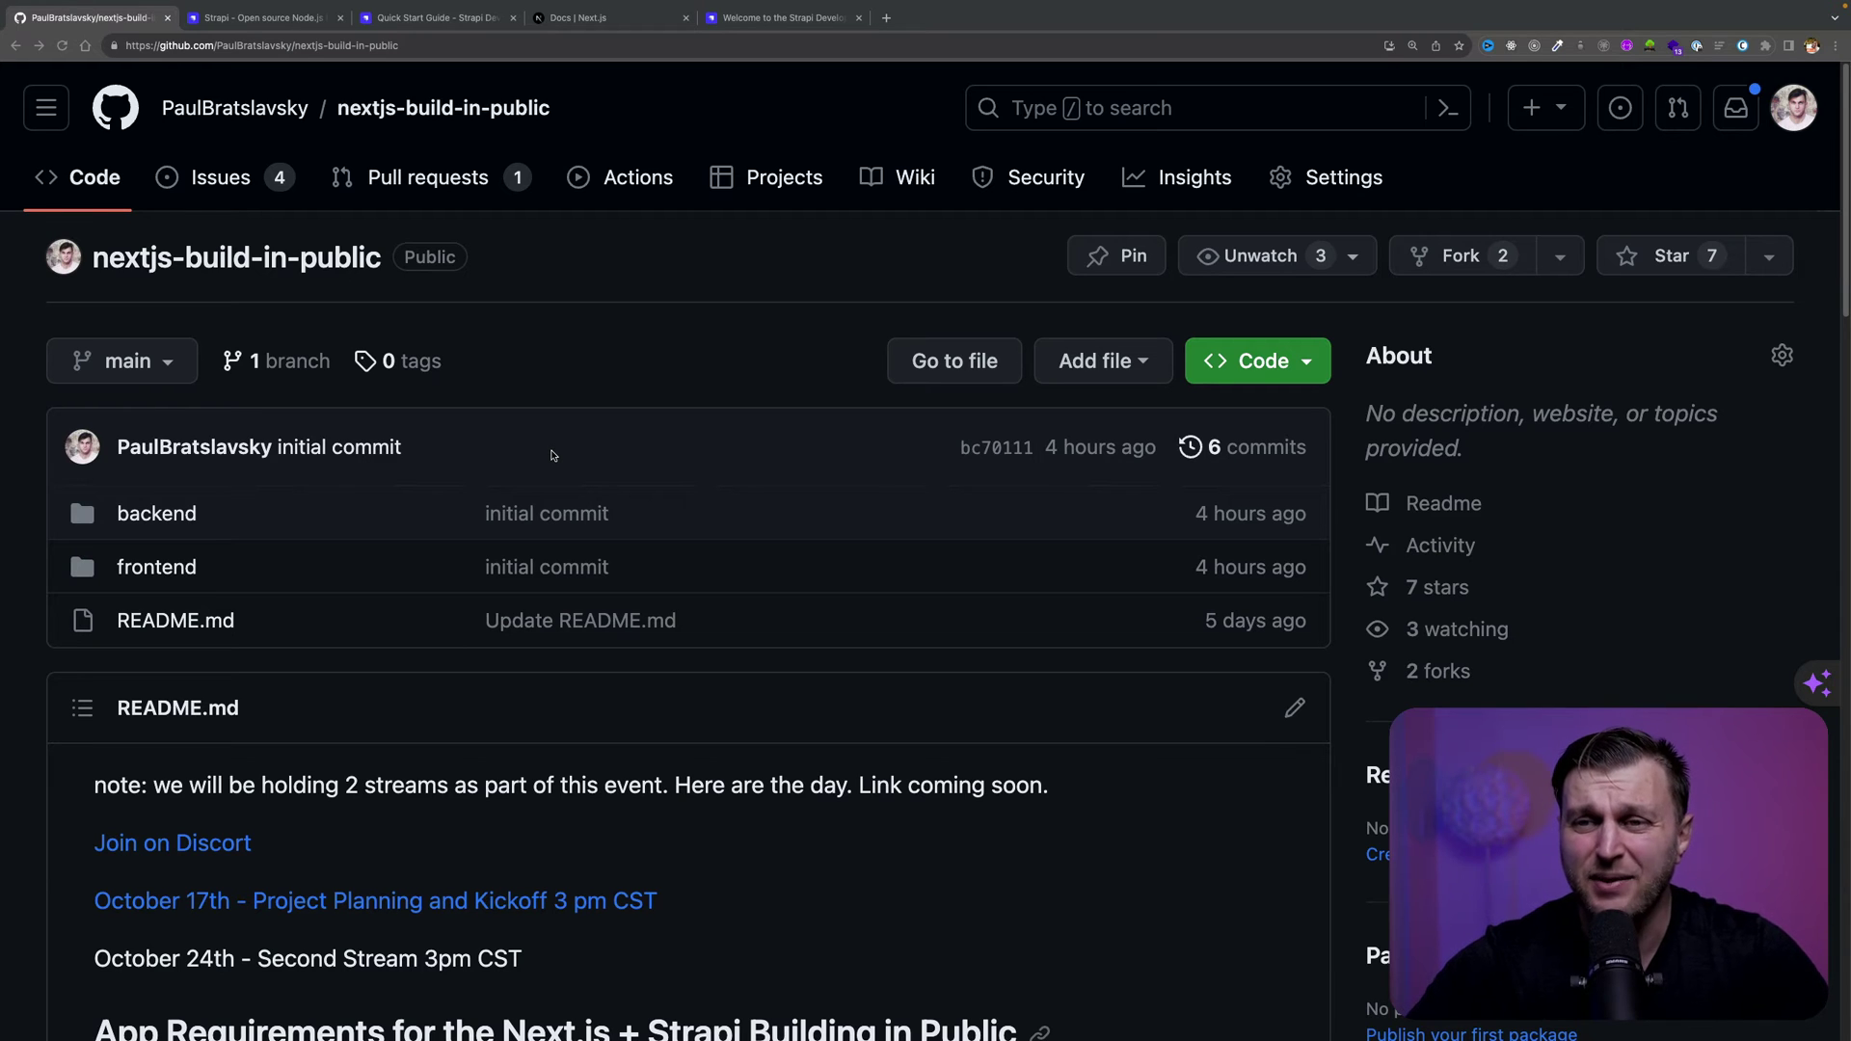
Browse the repository's backend and frontend folders on GitHub, then return to the terminal
left_click(156, 513)
key("super+bracketleft")
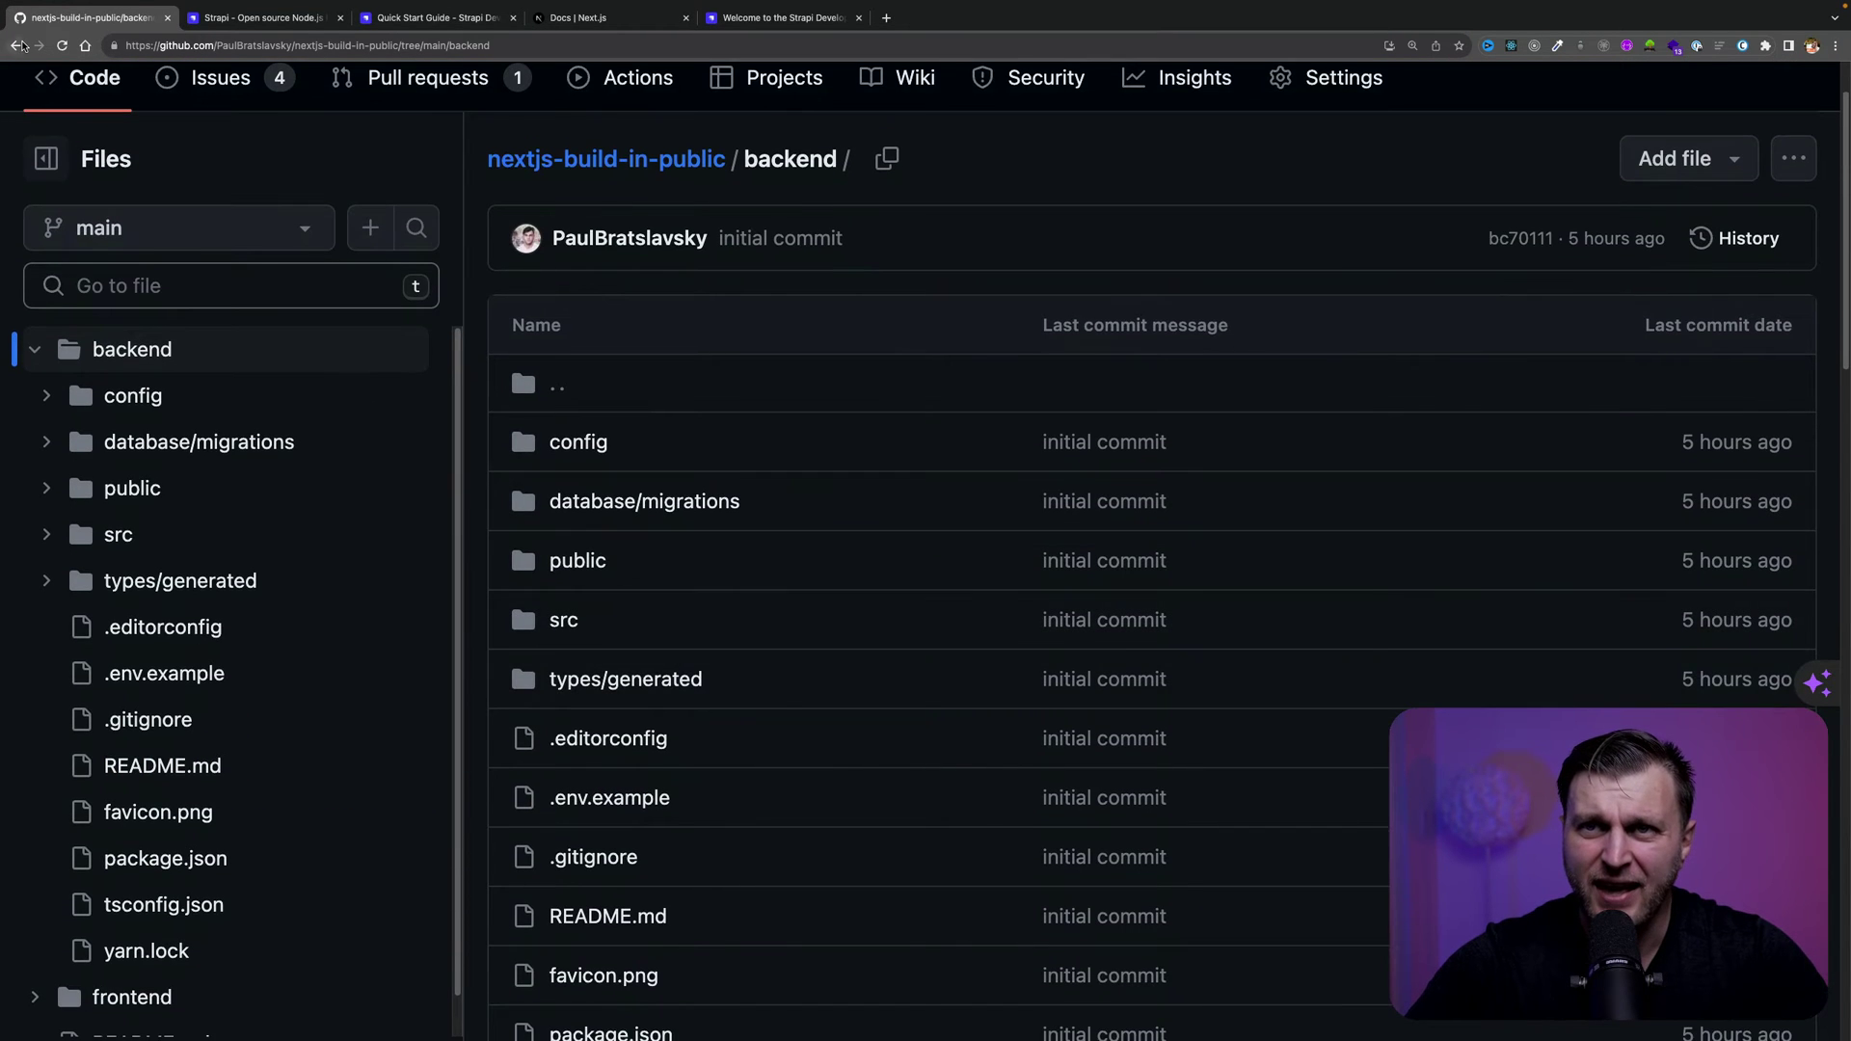
left_click(181, 569)
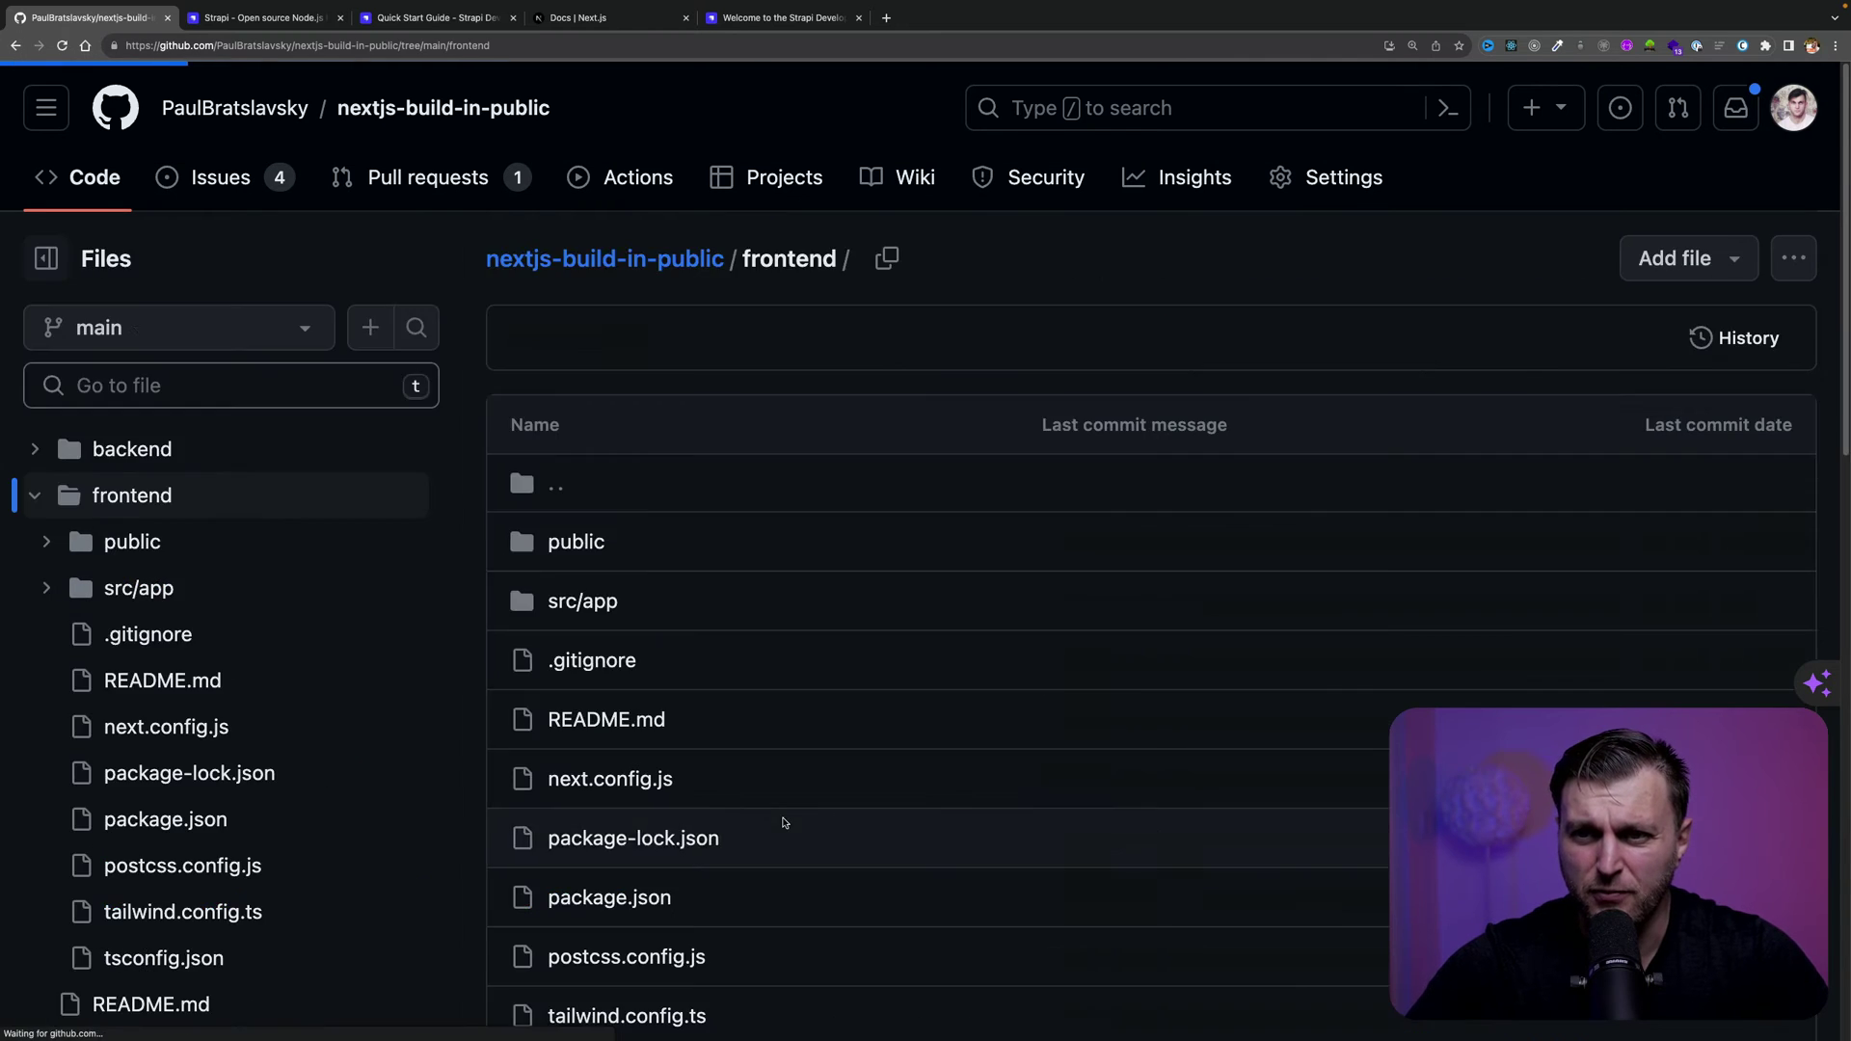
scroll(535, 835, "up", 2)
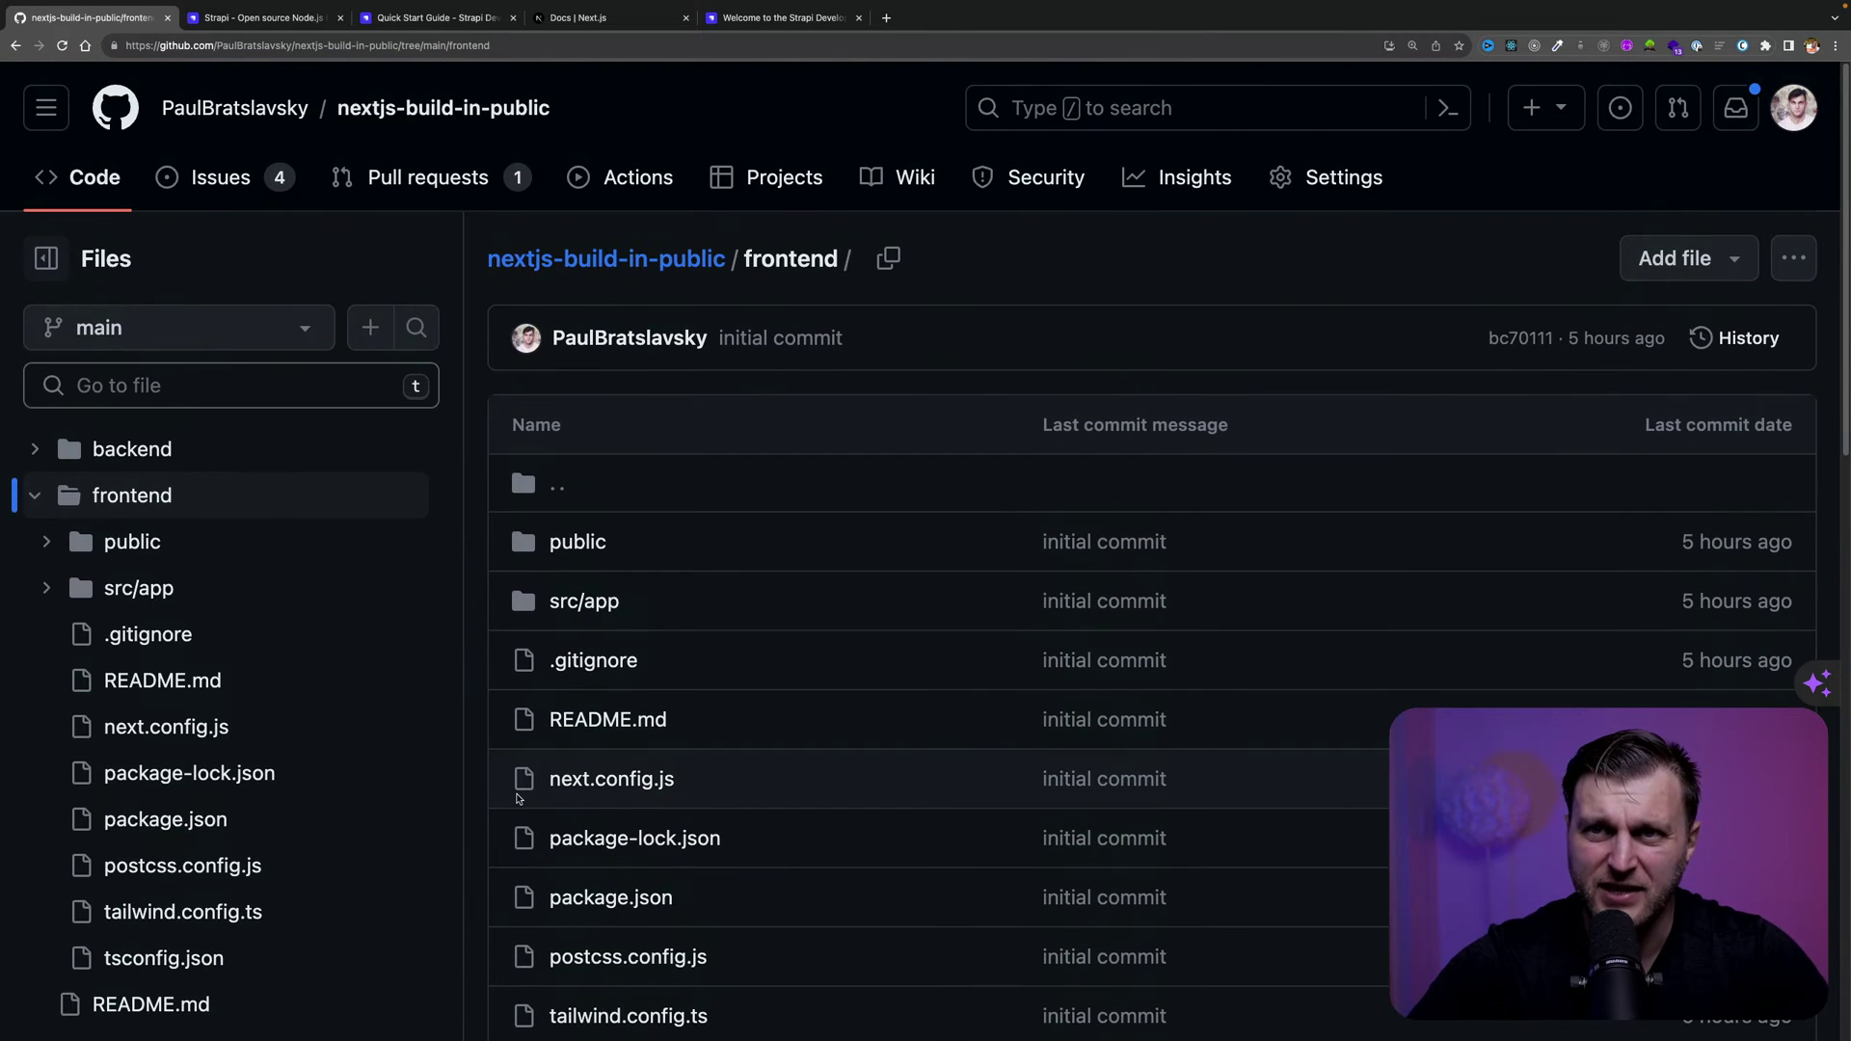
left_click(15, 45)
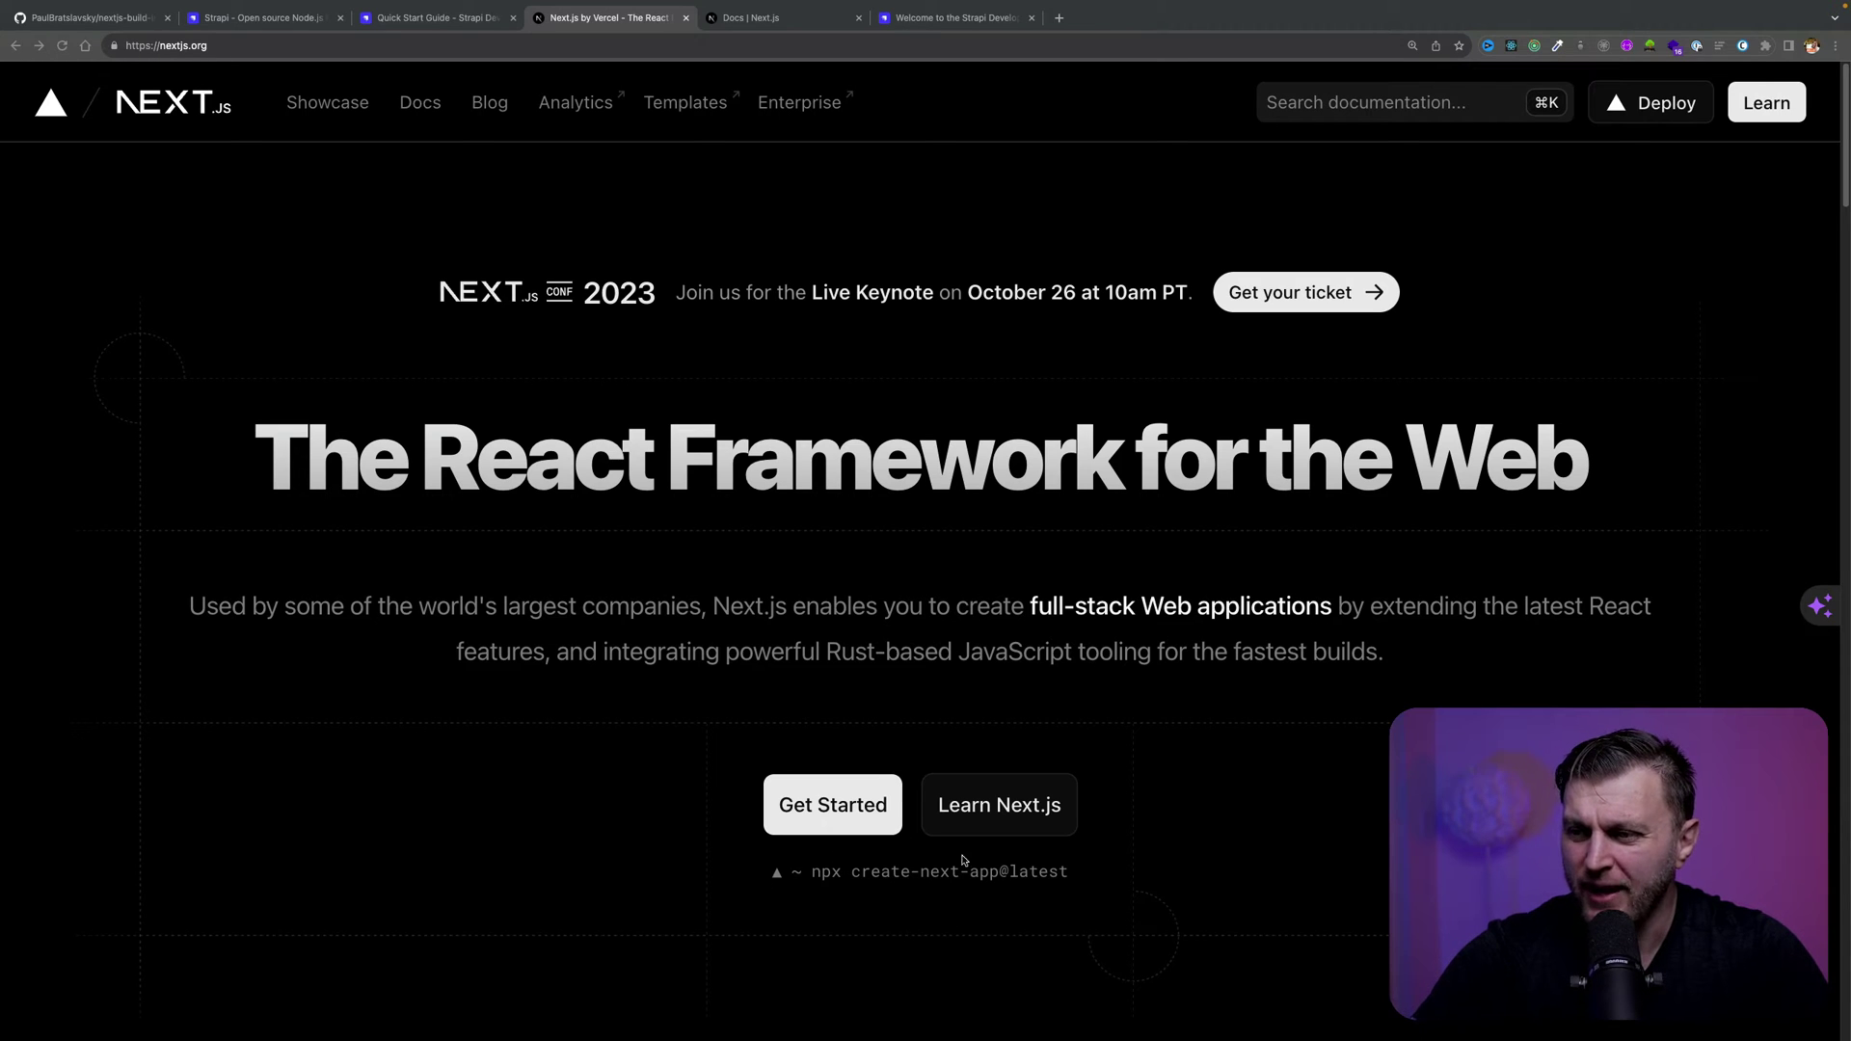
mouse_move(1094, 879)
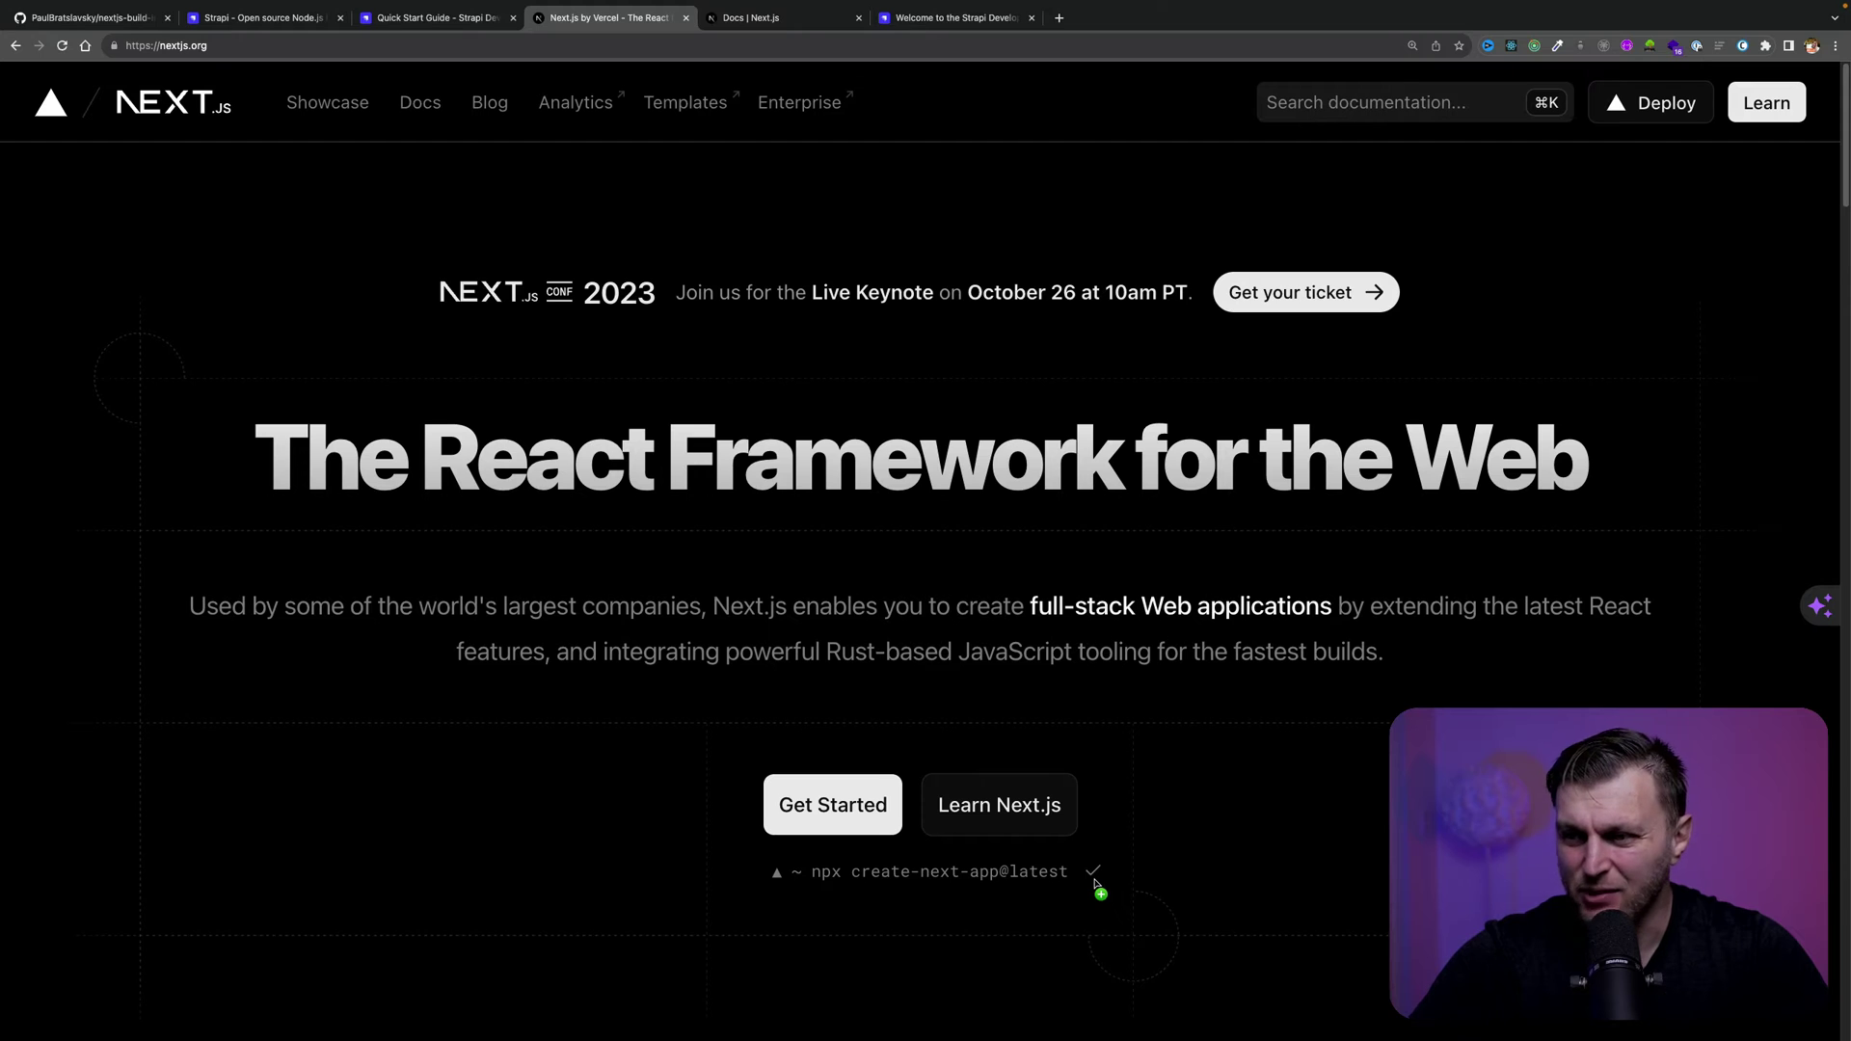
key("ctrl+Left")
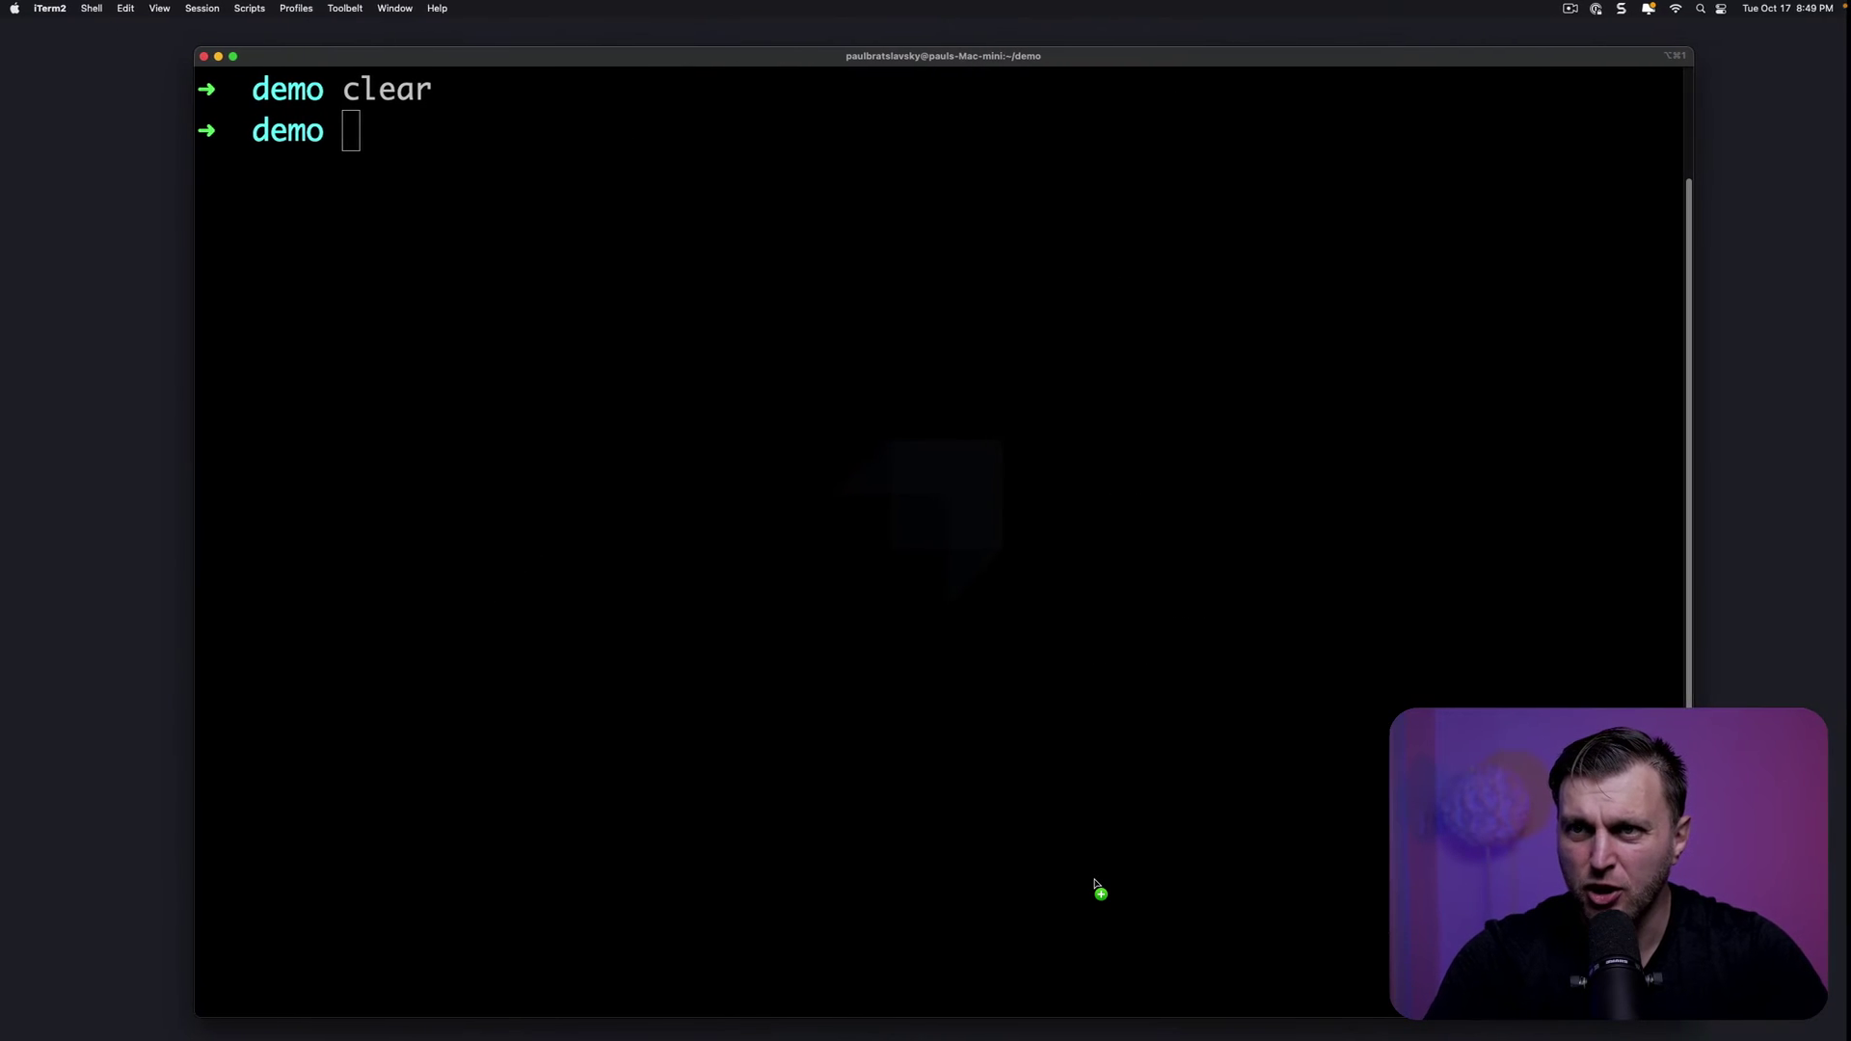
Switch Node to the LTS version with nvm use --lts and clear the screen
type("nvm ")
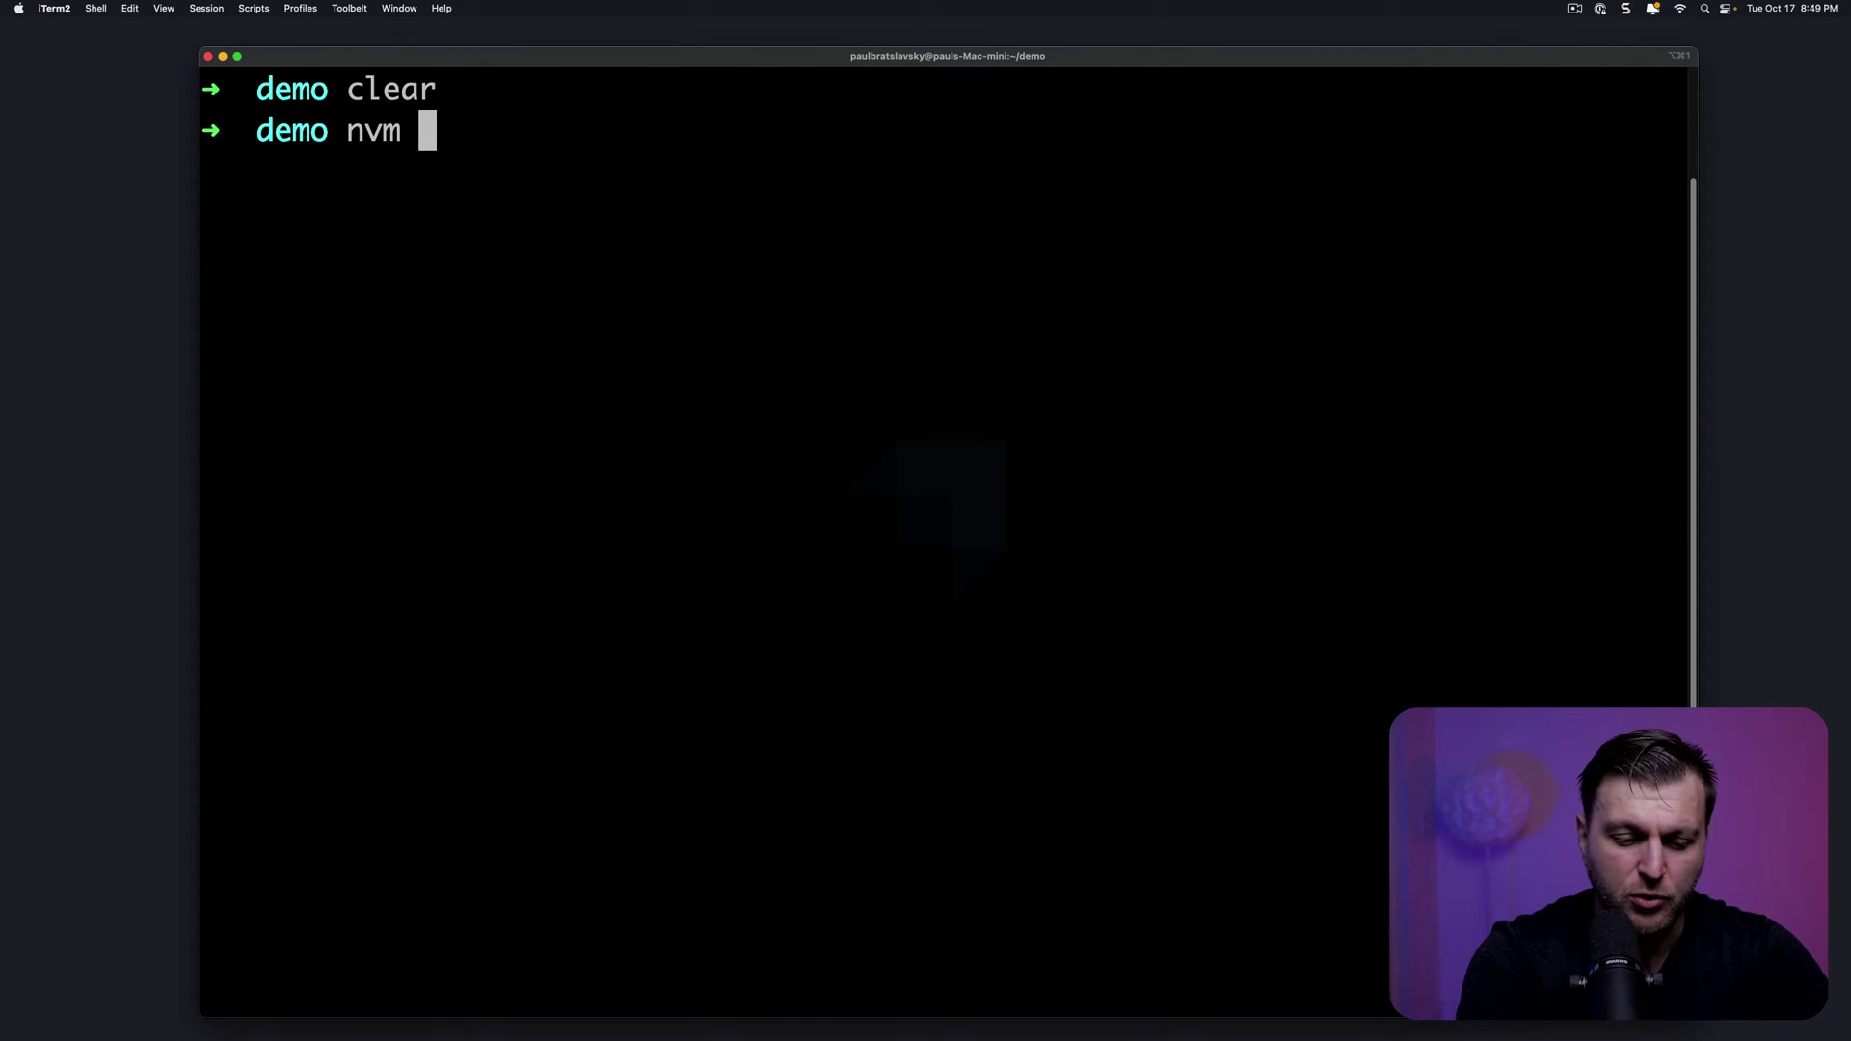
type("user")
key("BackSpace")
type("--lt")
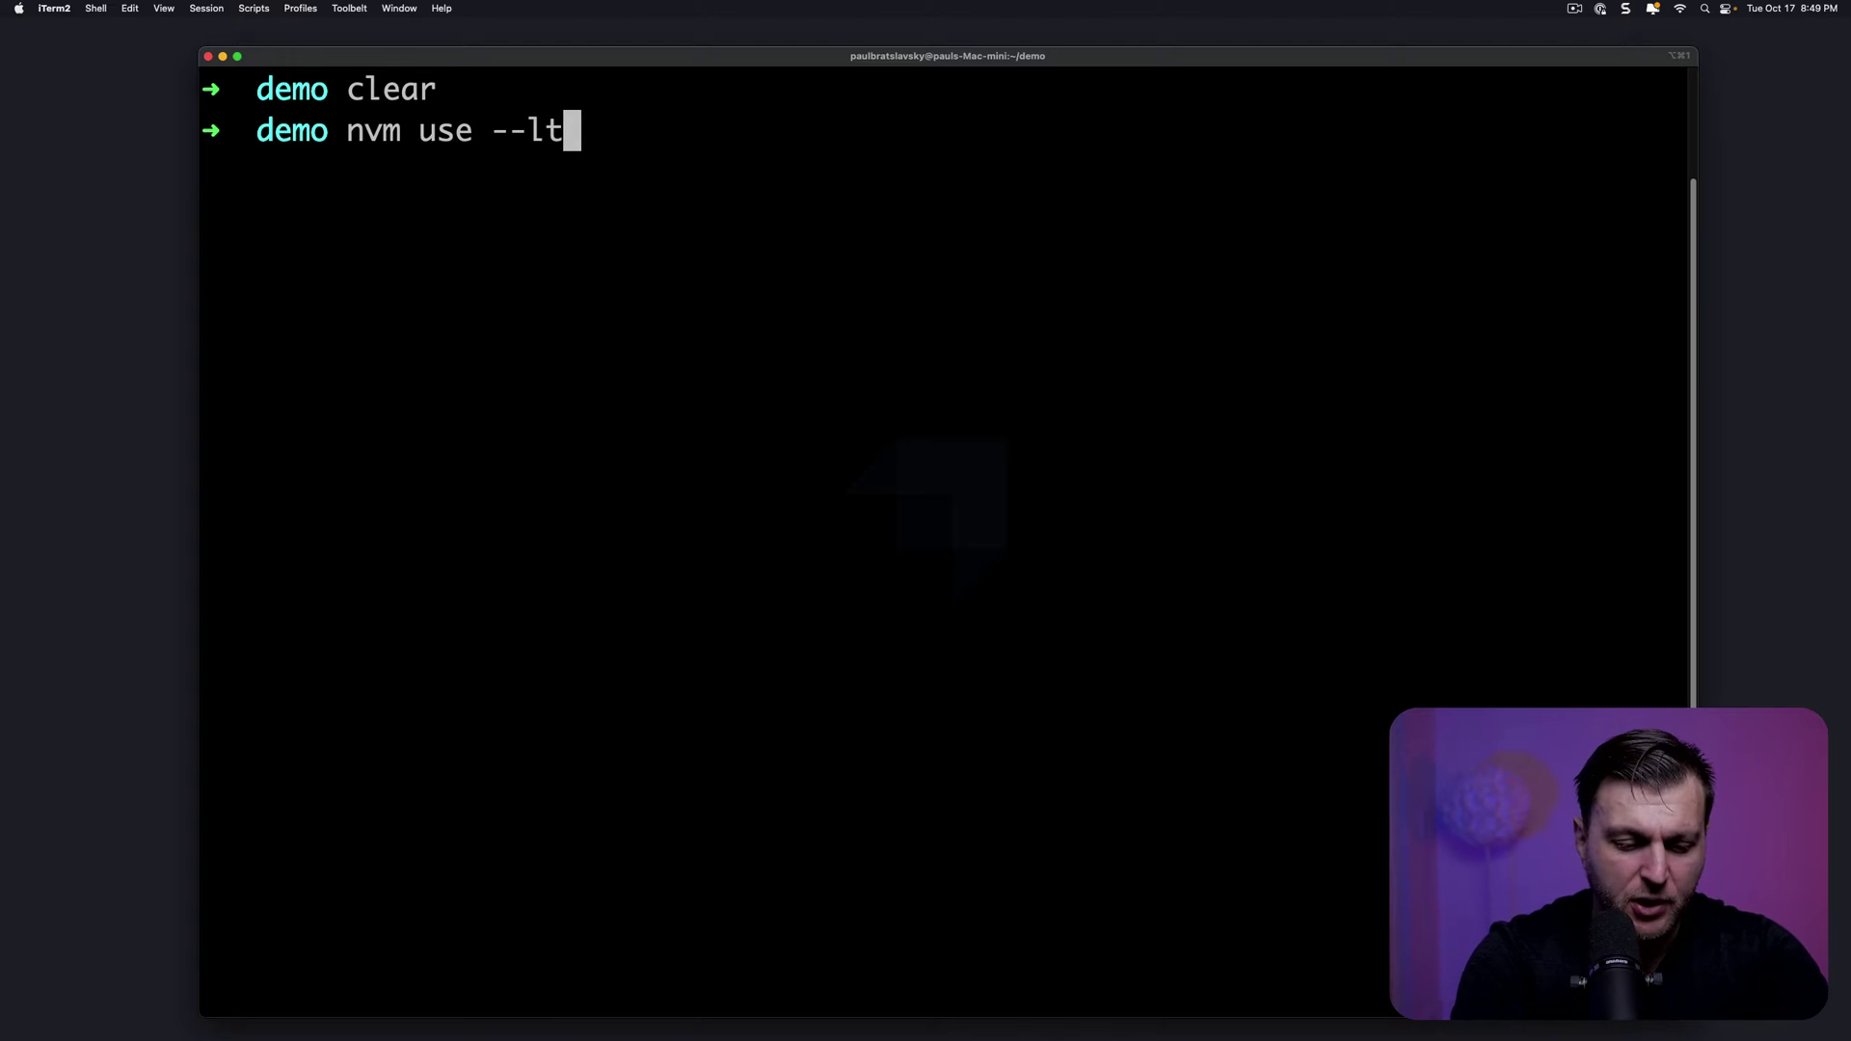
type("s")
key("Return")
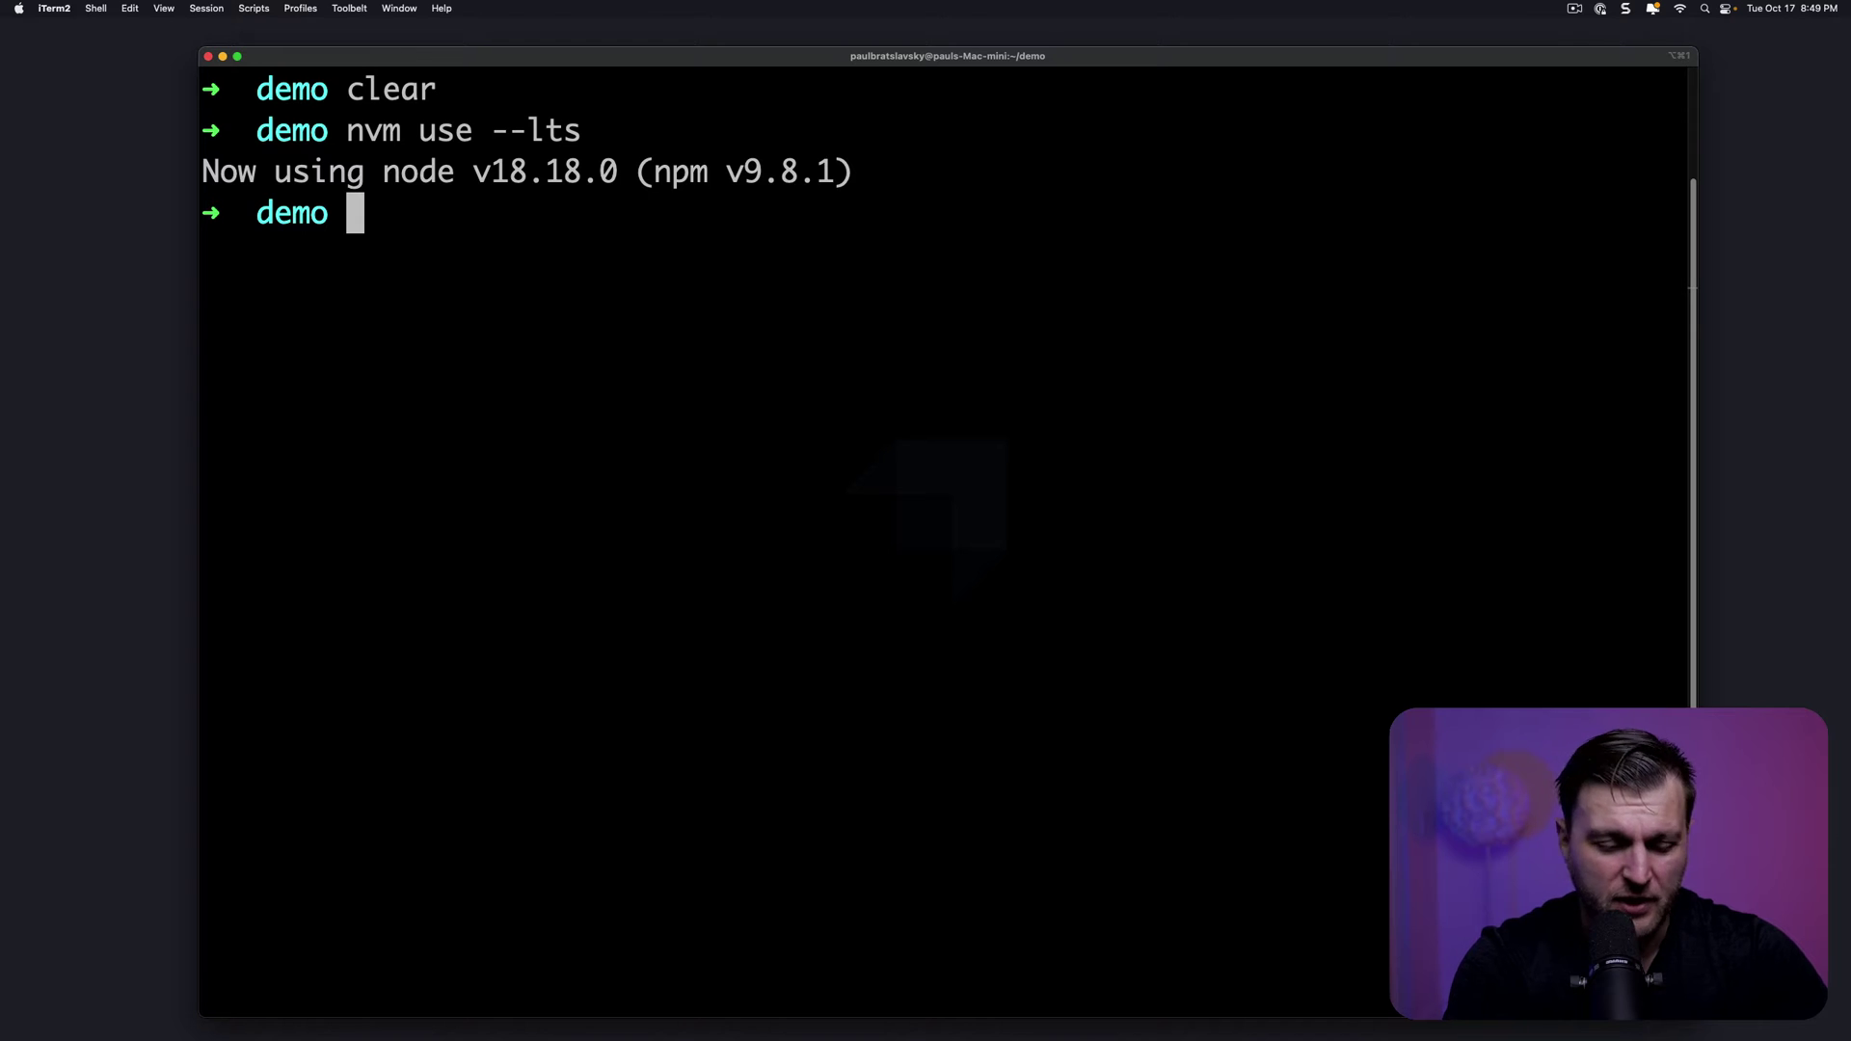
type("clear")
key("Return")
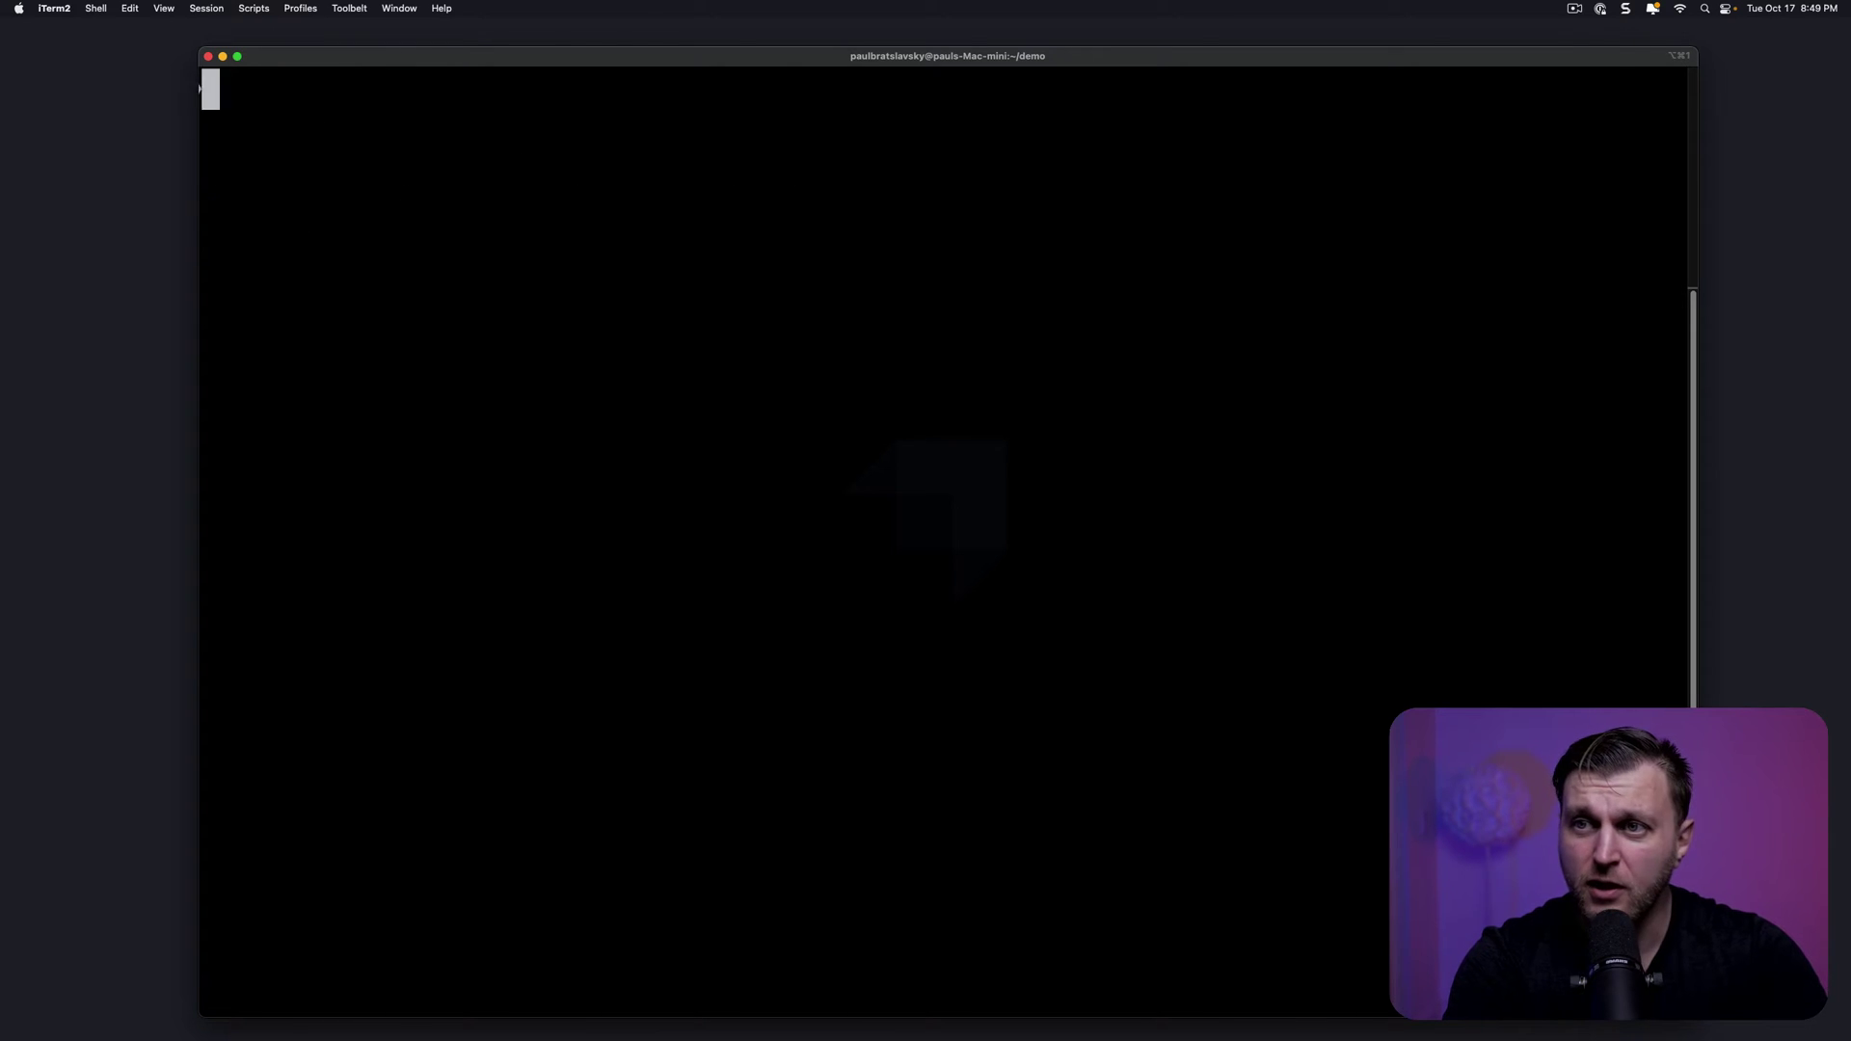
Create Next.js app 'frontend' with TypeScript, no ESLint, Tailwind, src/ directory, App Router, default alias
type("npx create-next-app@latest")
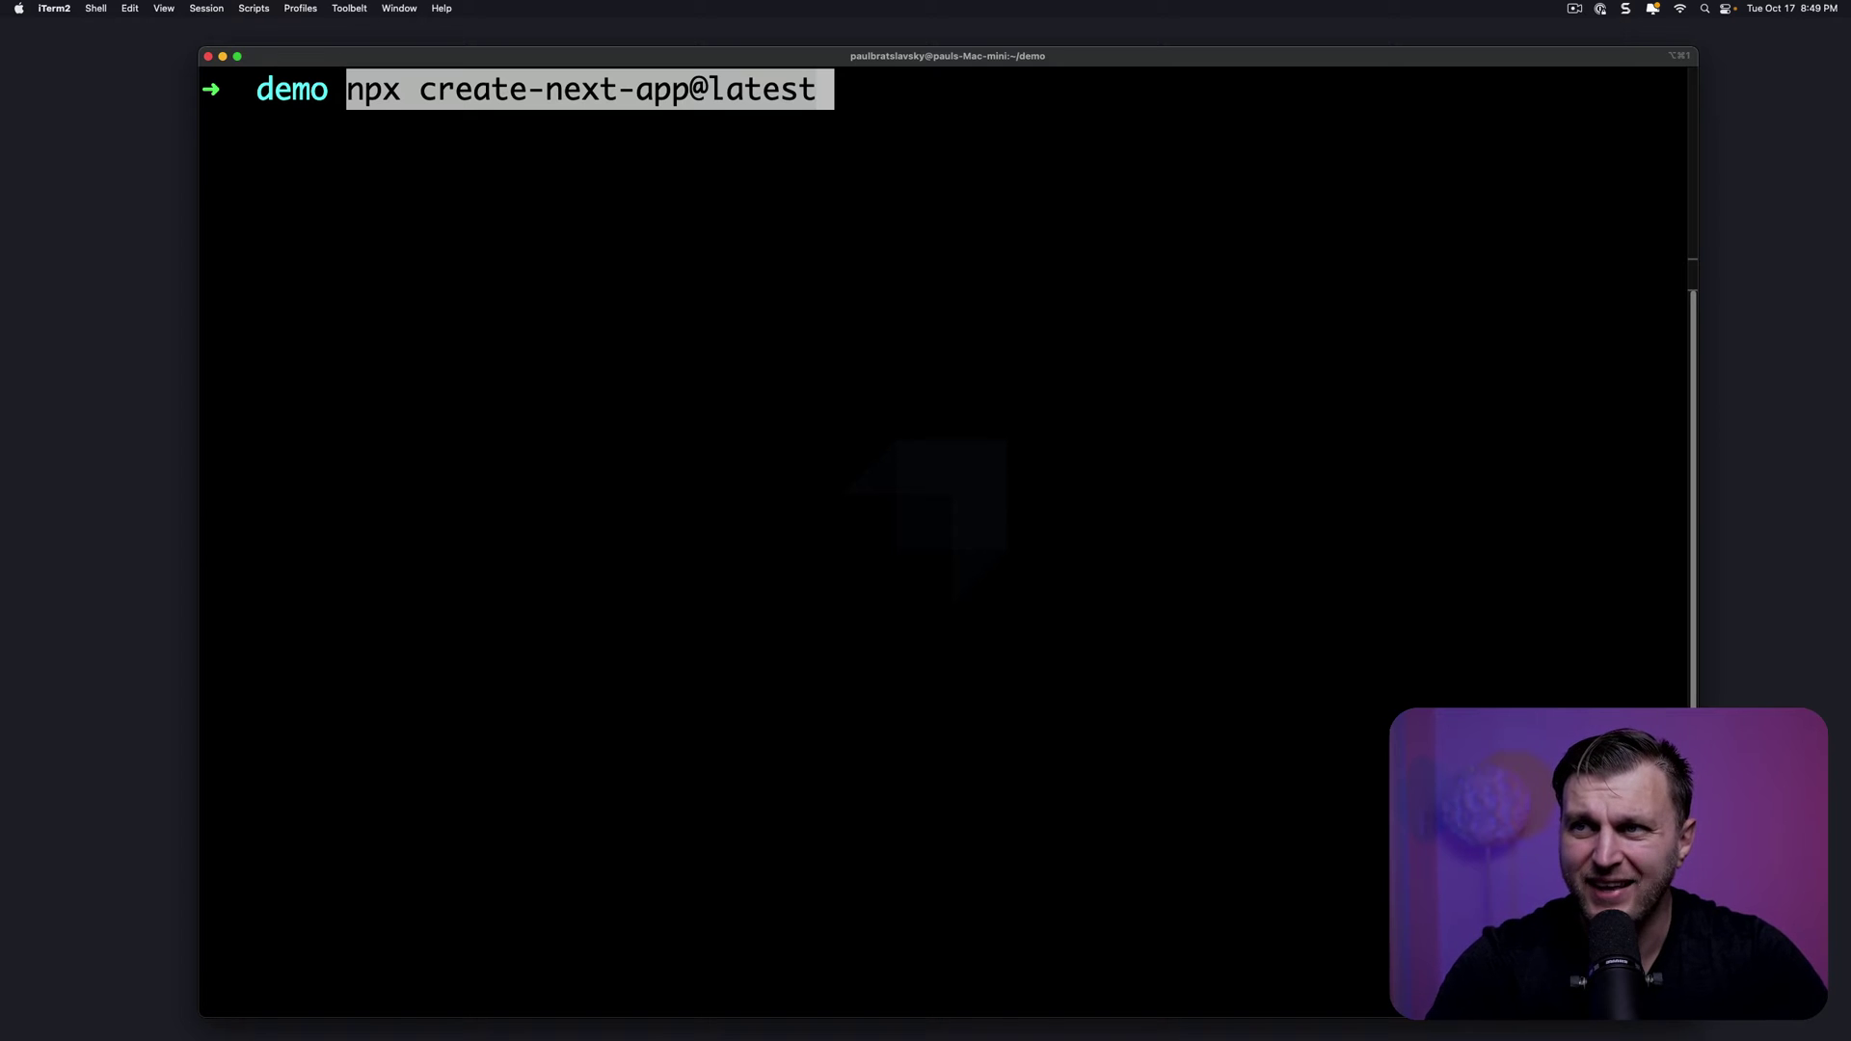
key("Return")
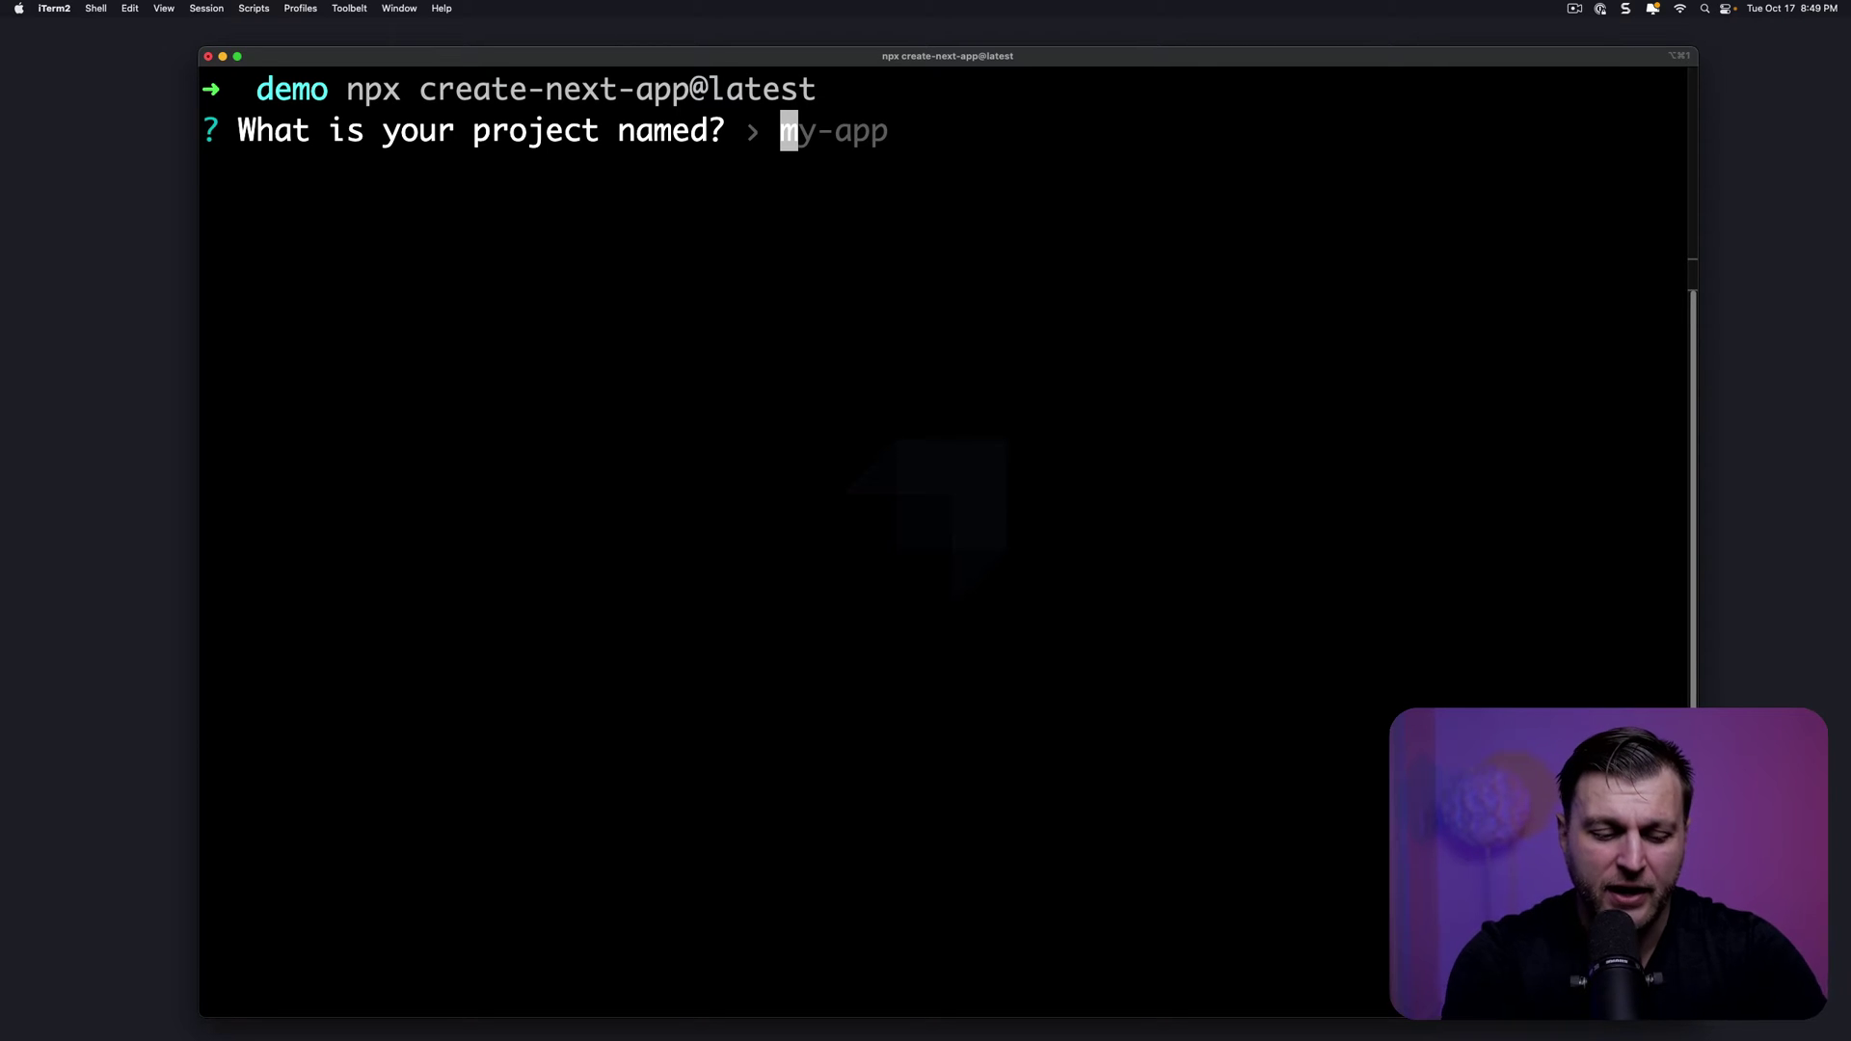
type("frontend")
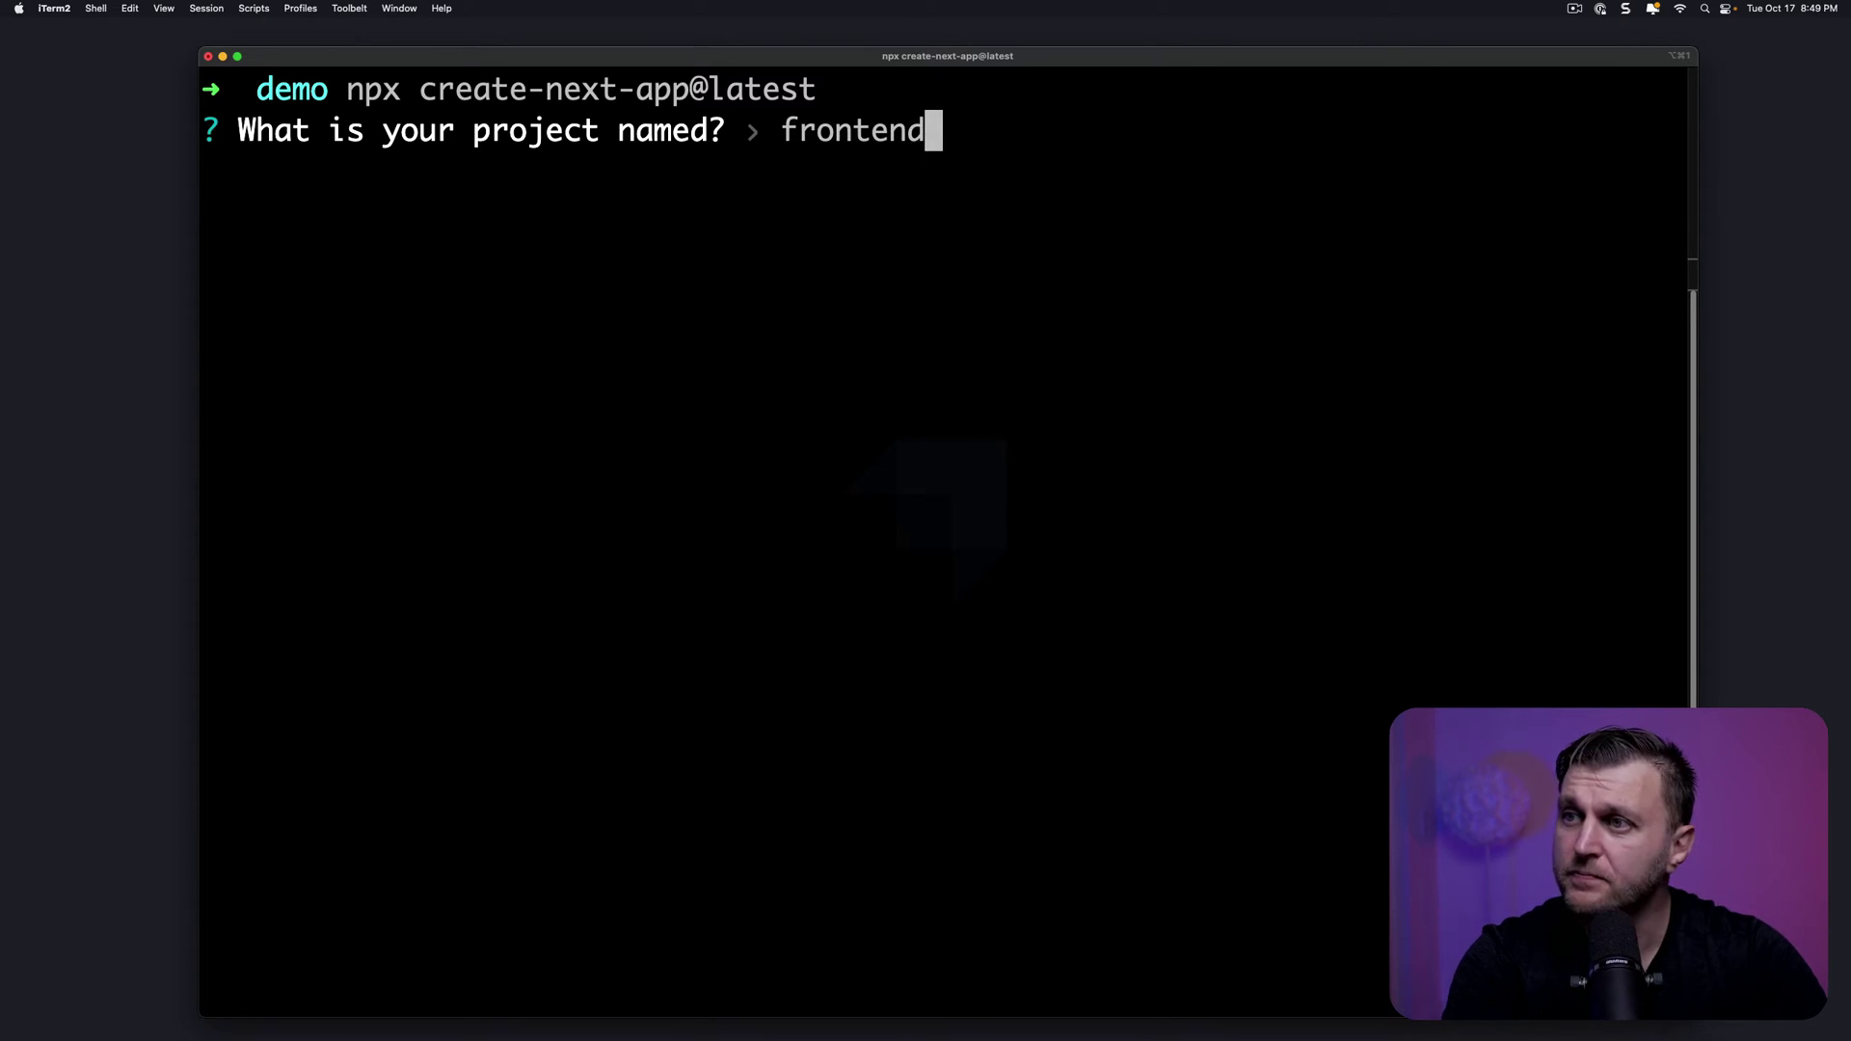
key("Return")
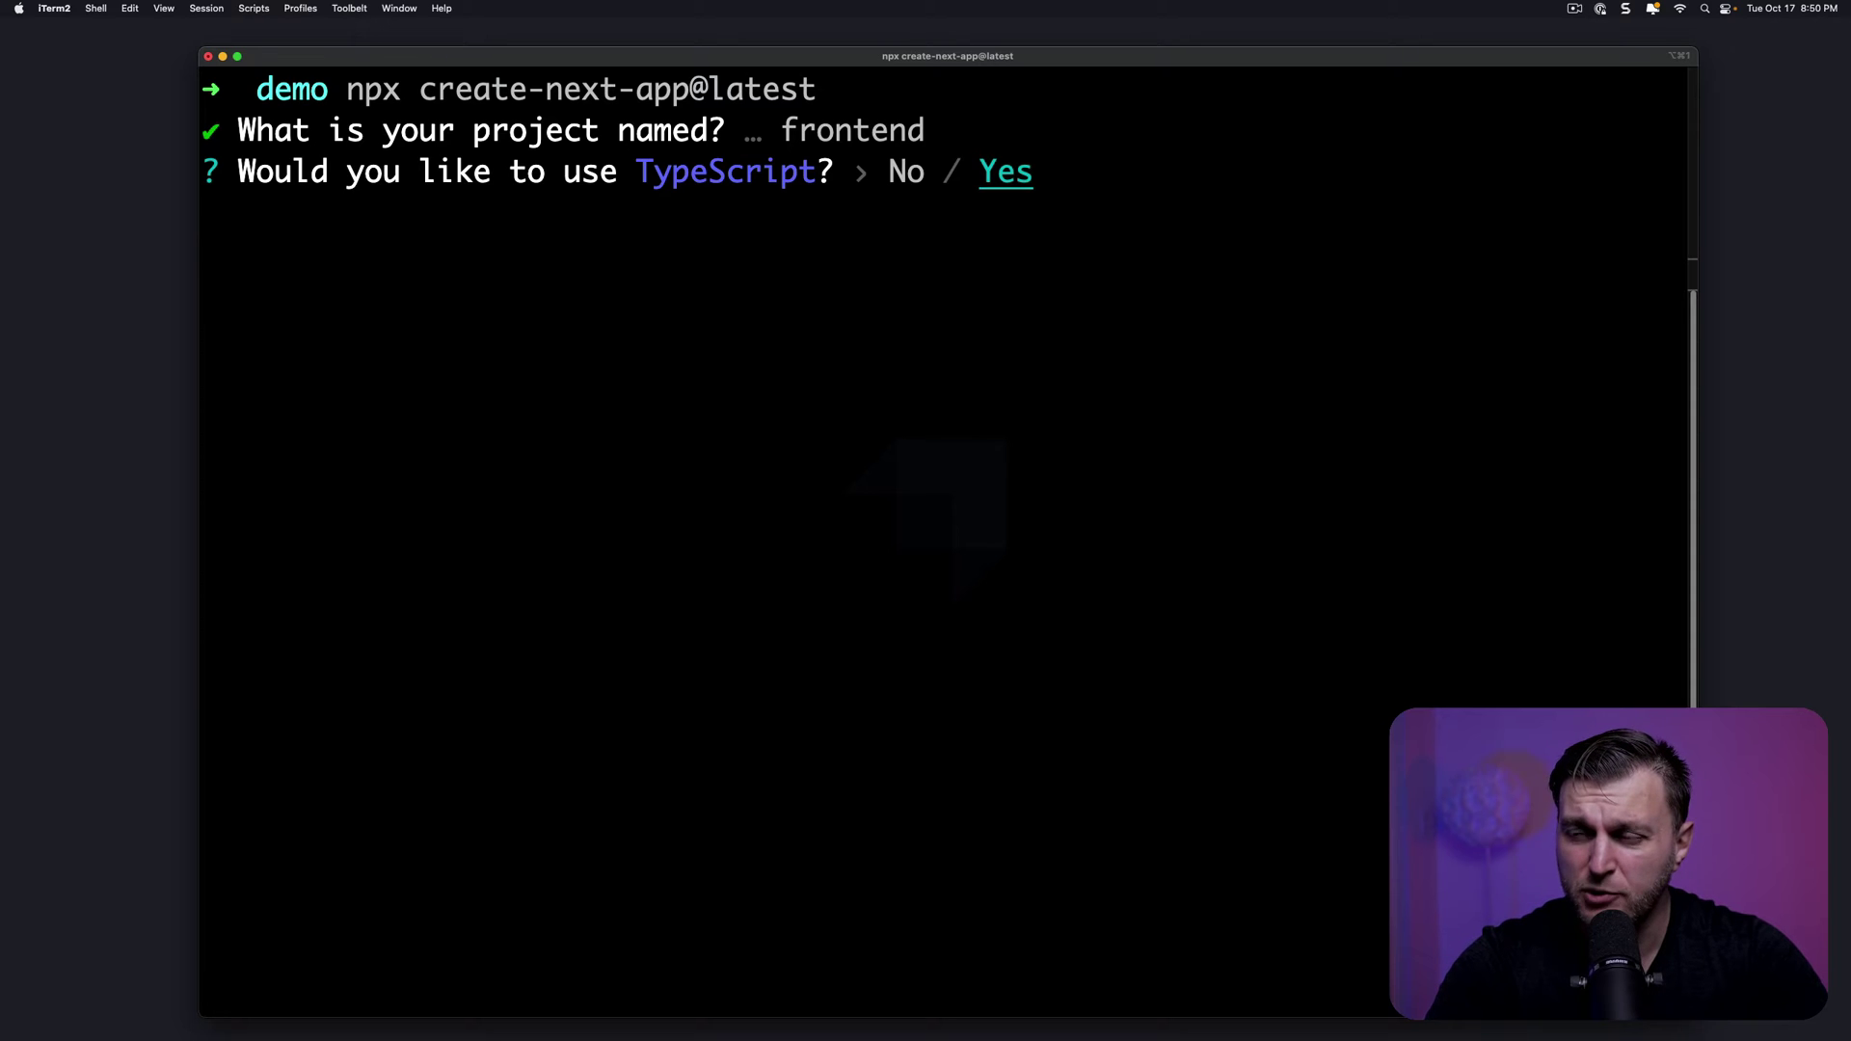
key("Return")
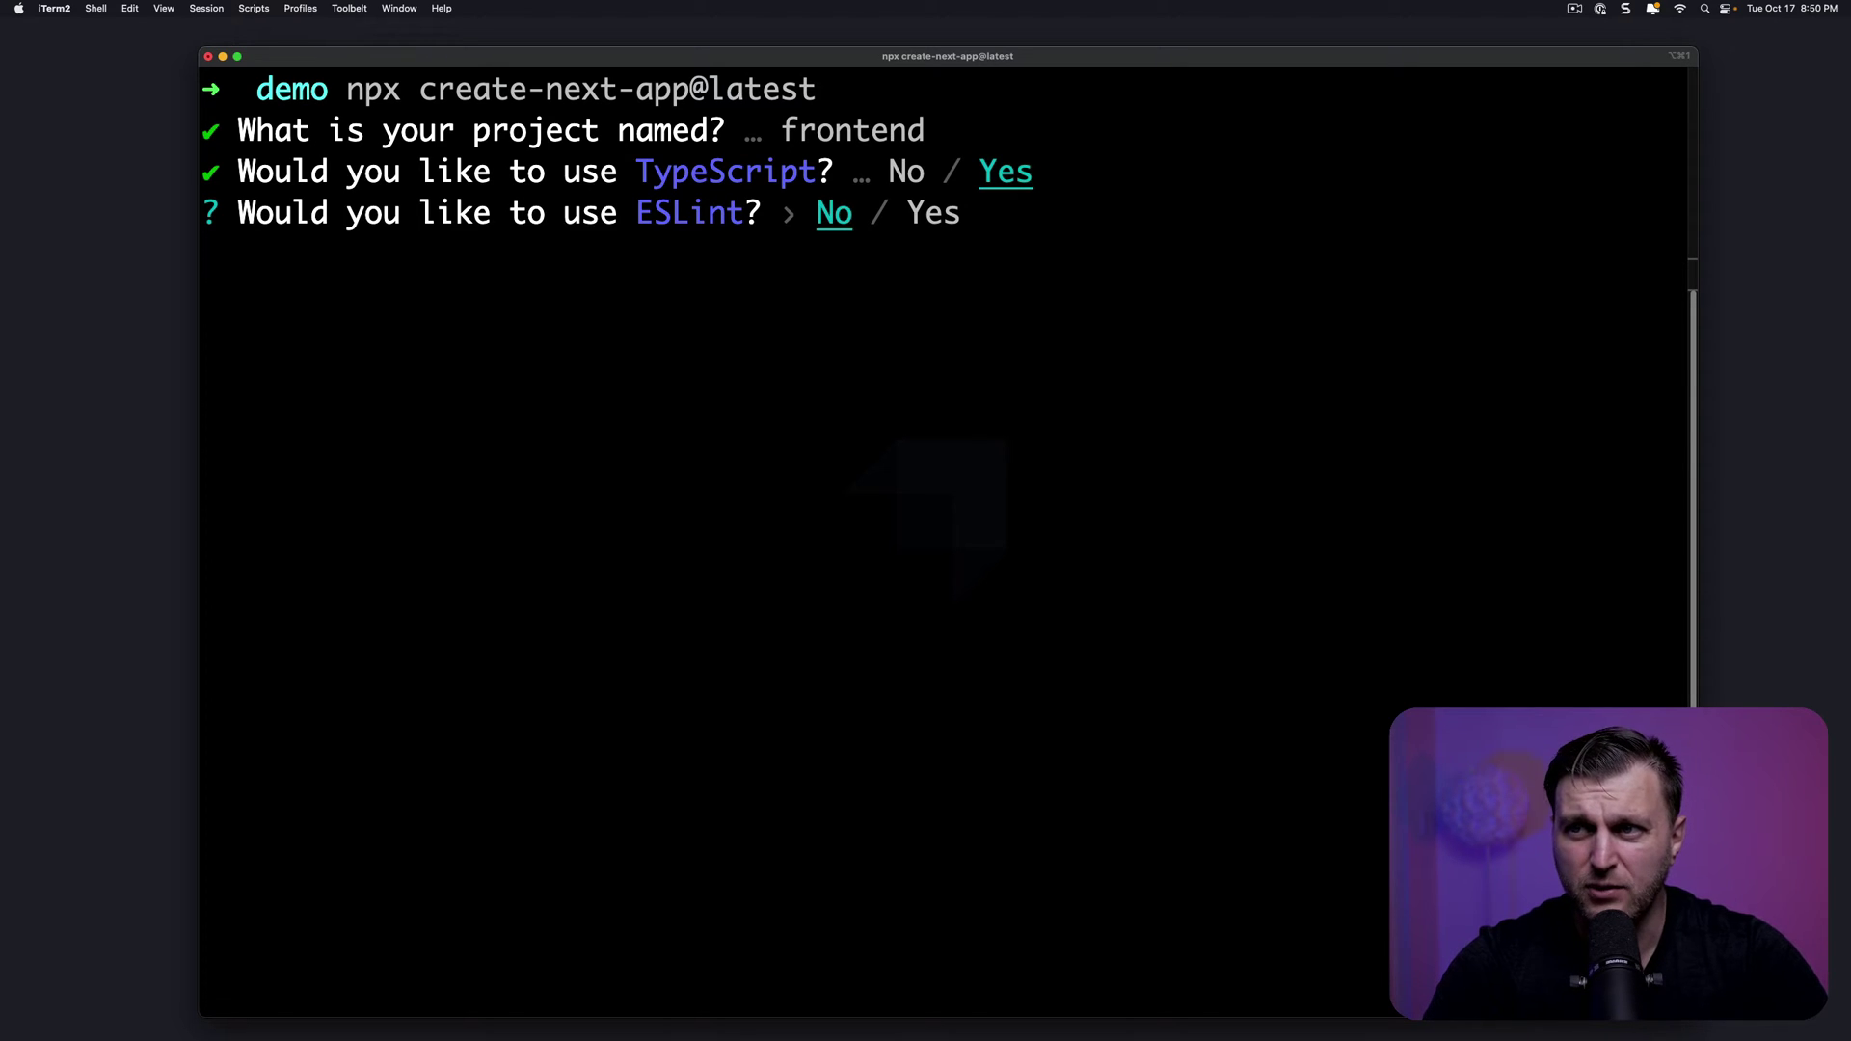
key("Return")
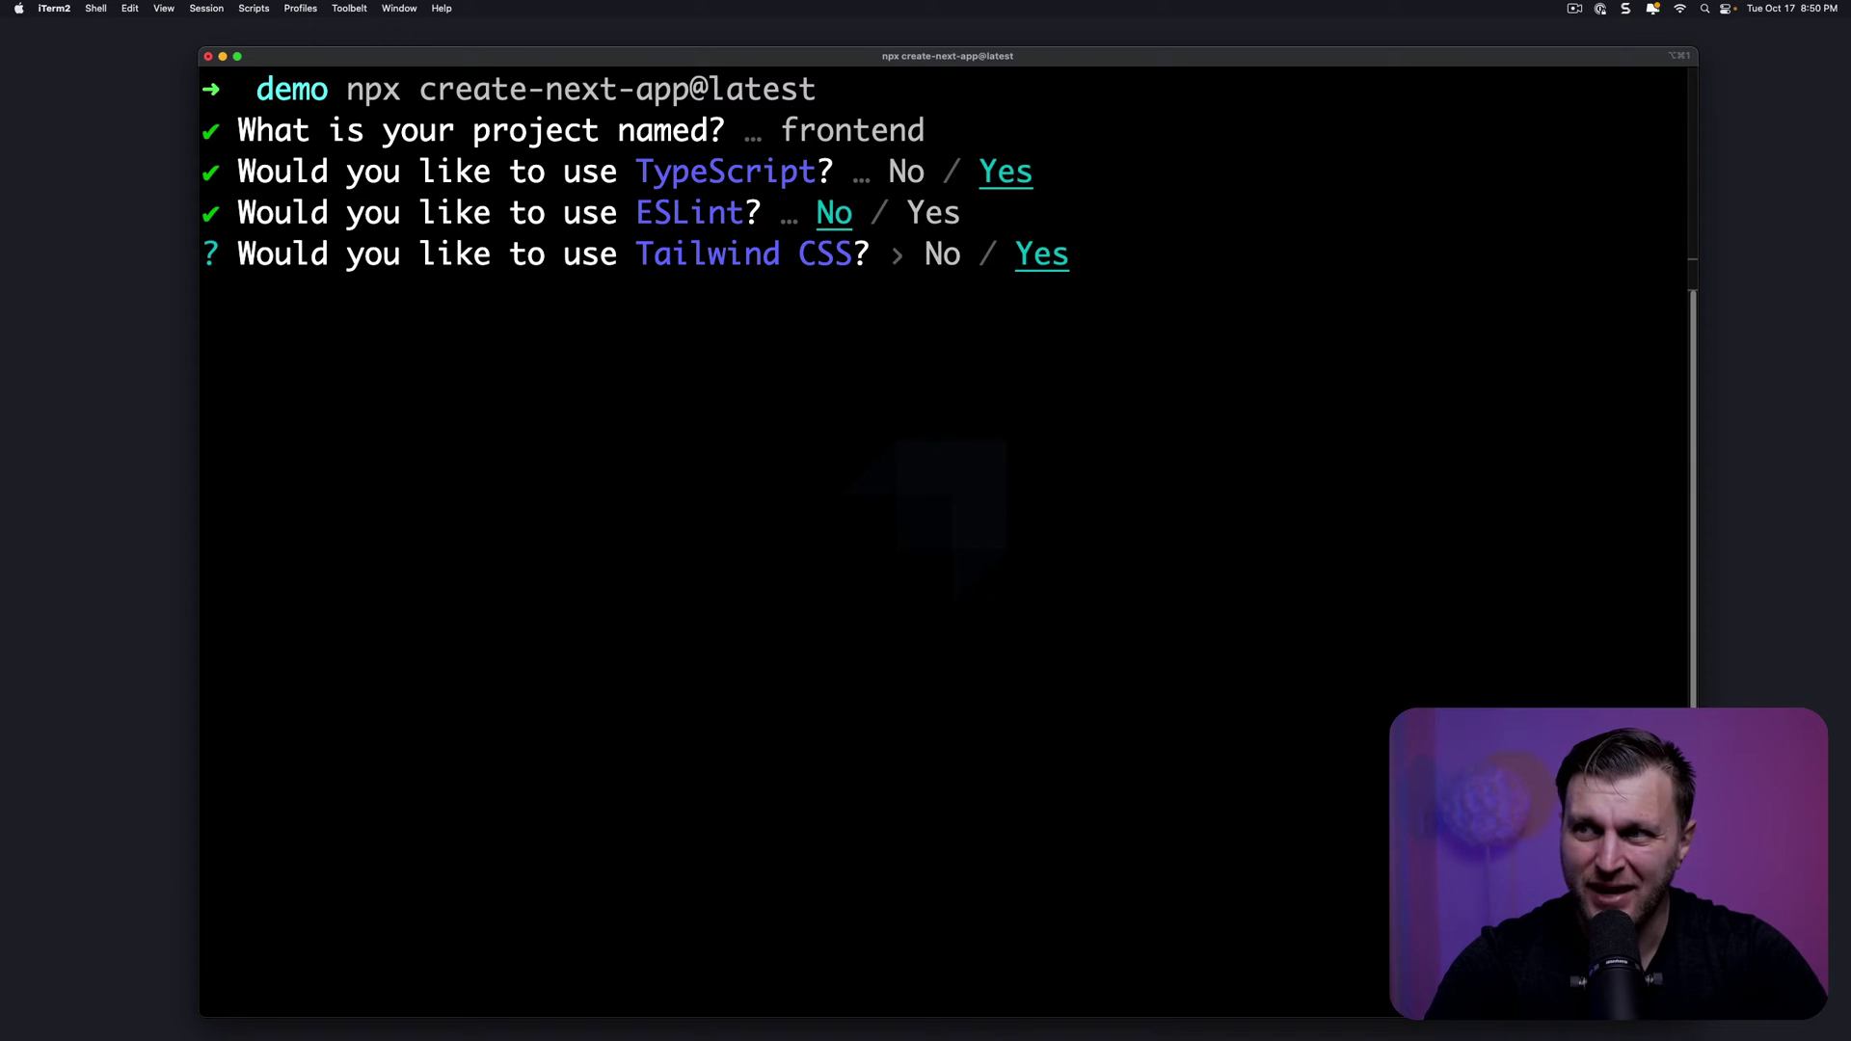
key("Return")
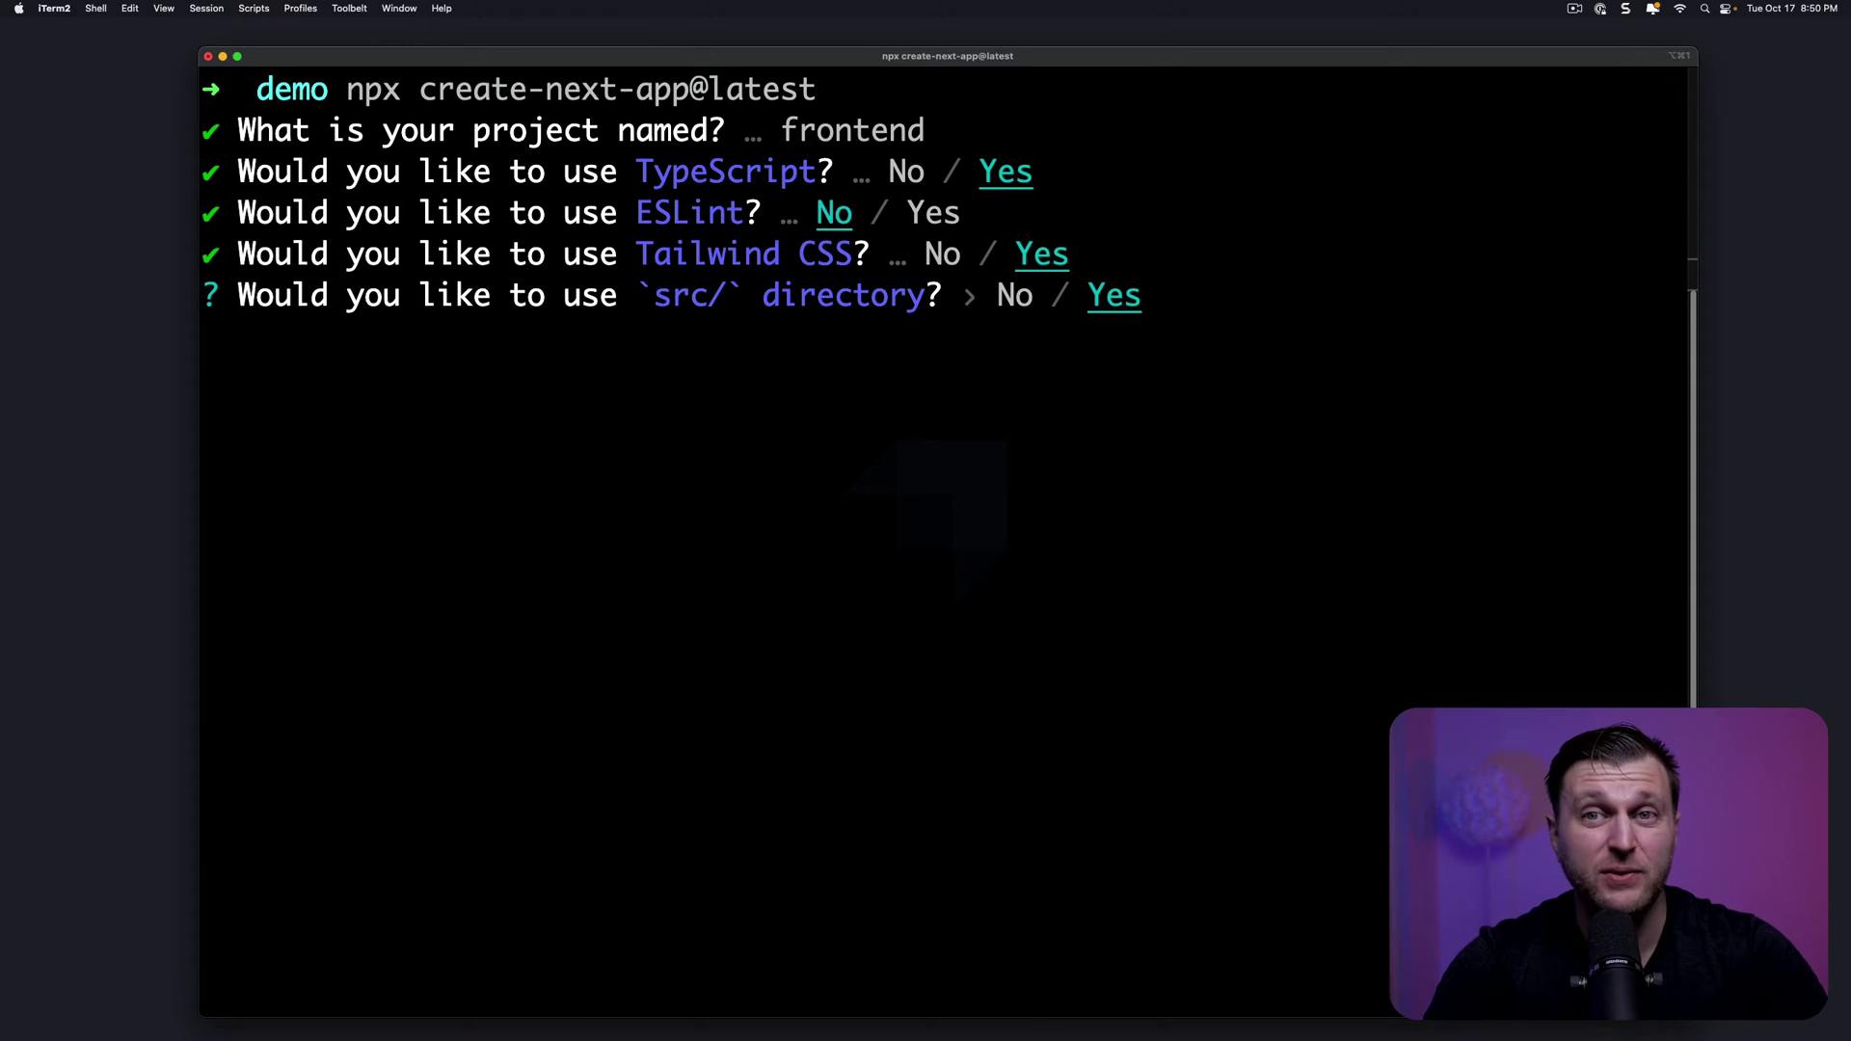
key("Return")
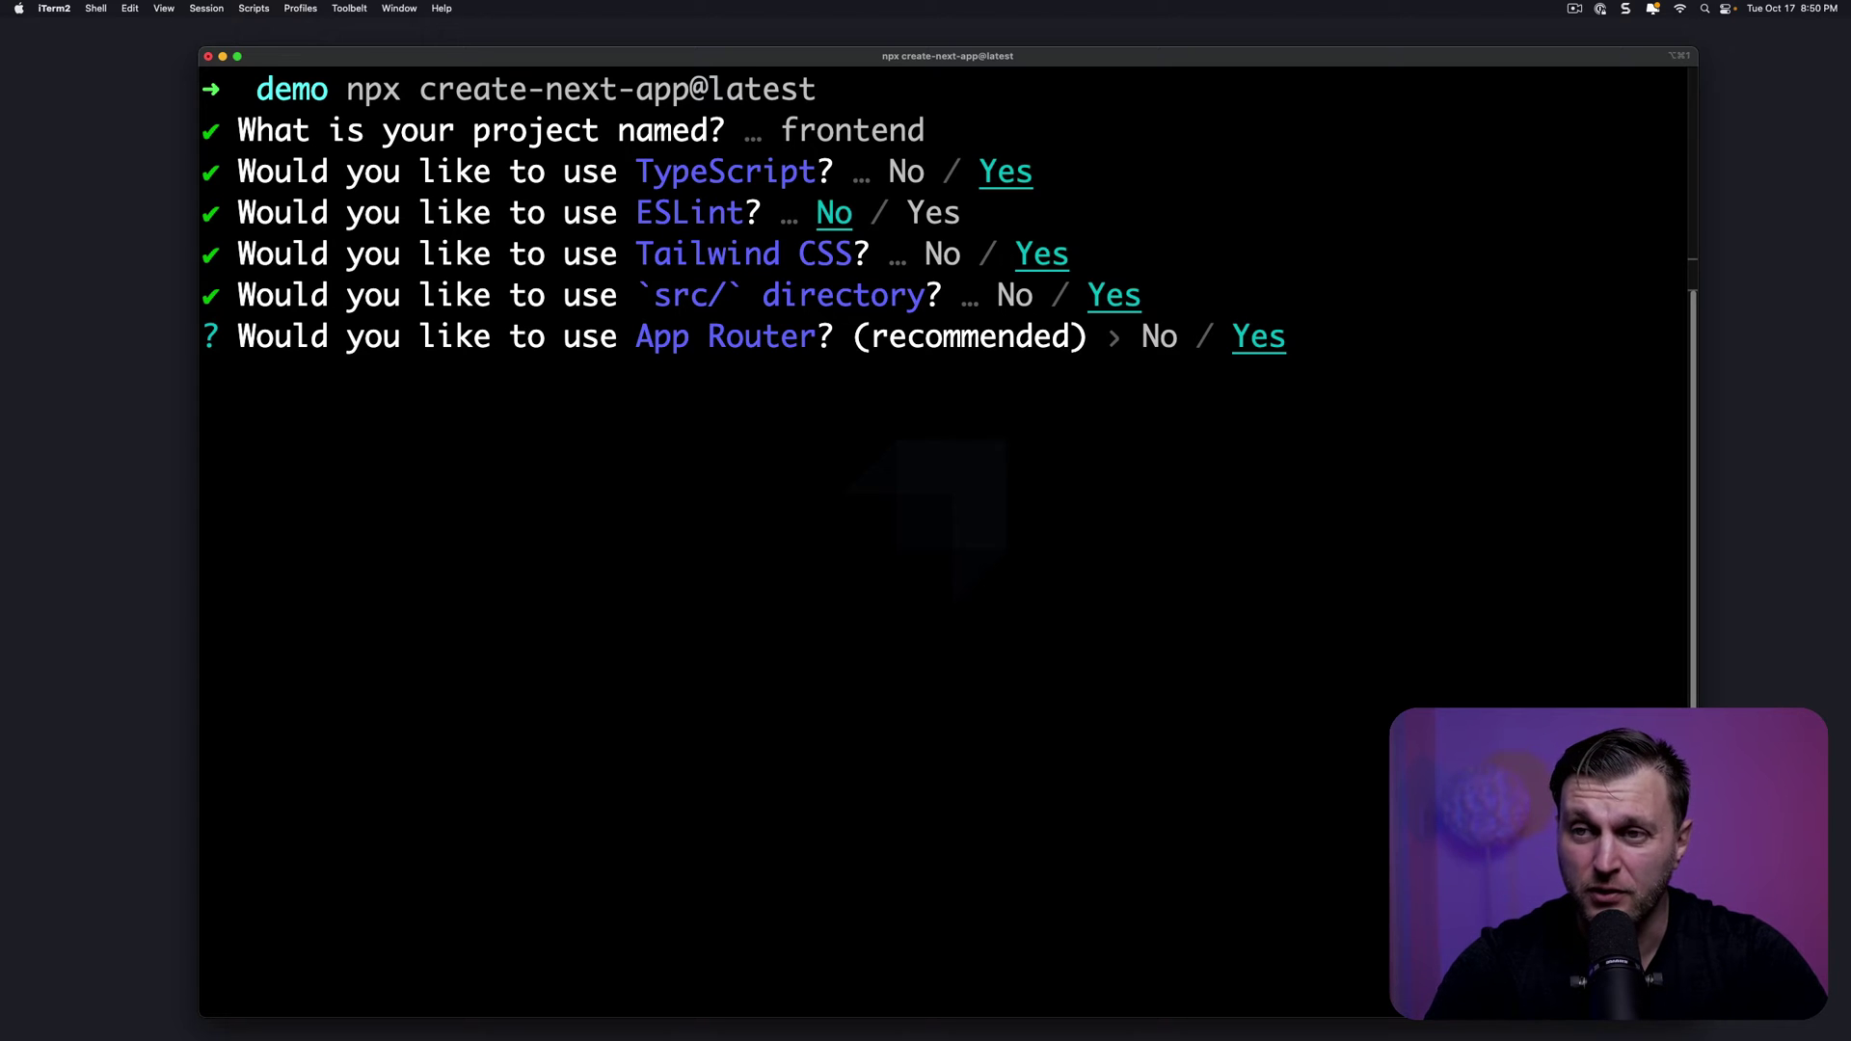
key("Return")
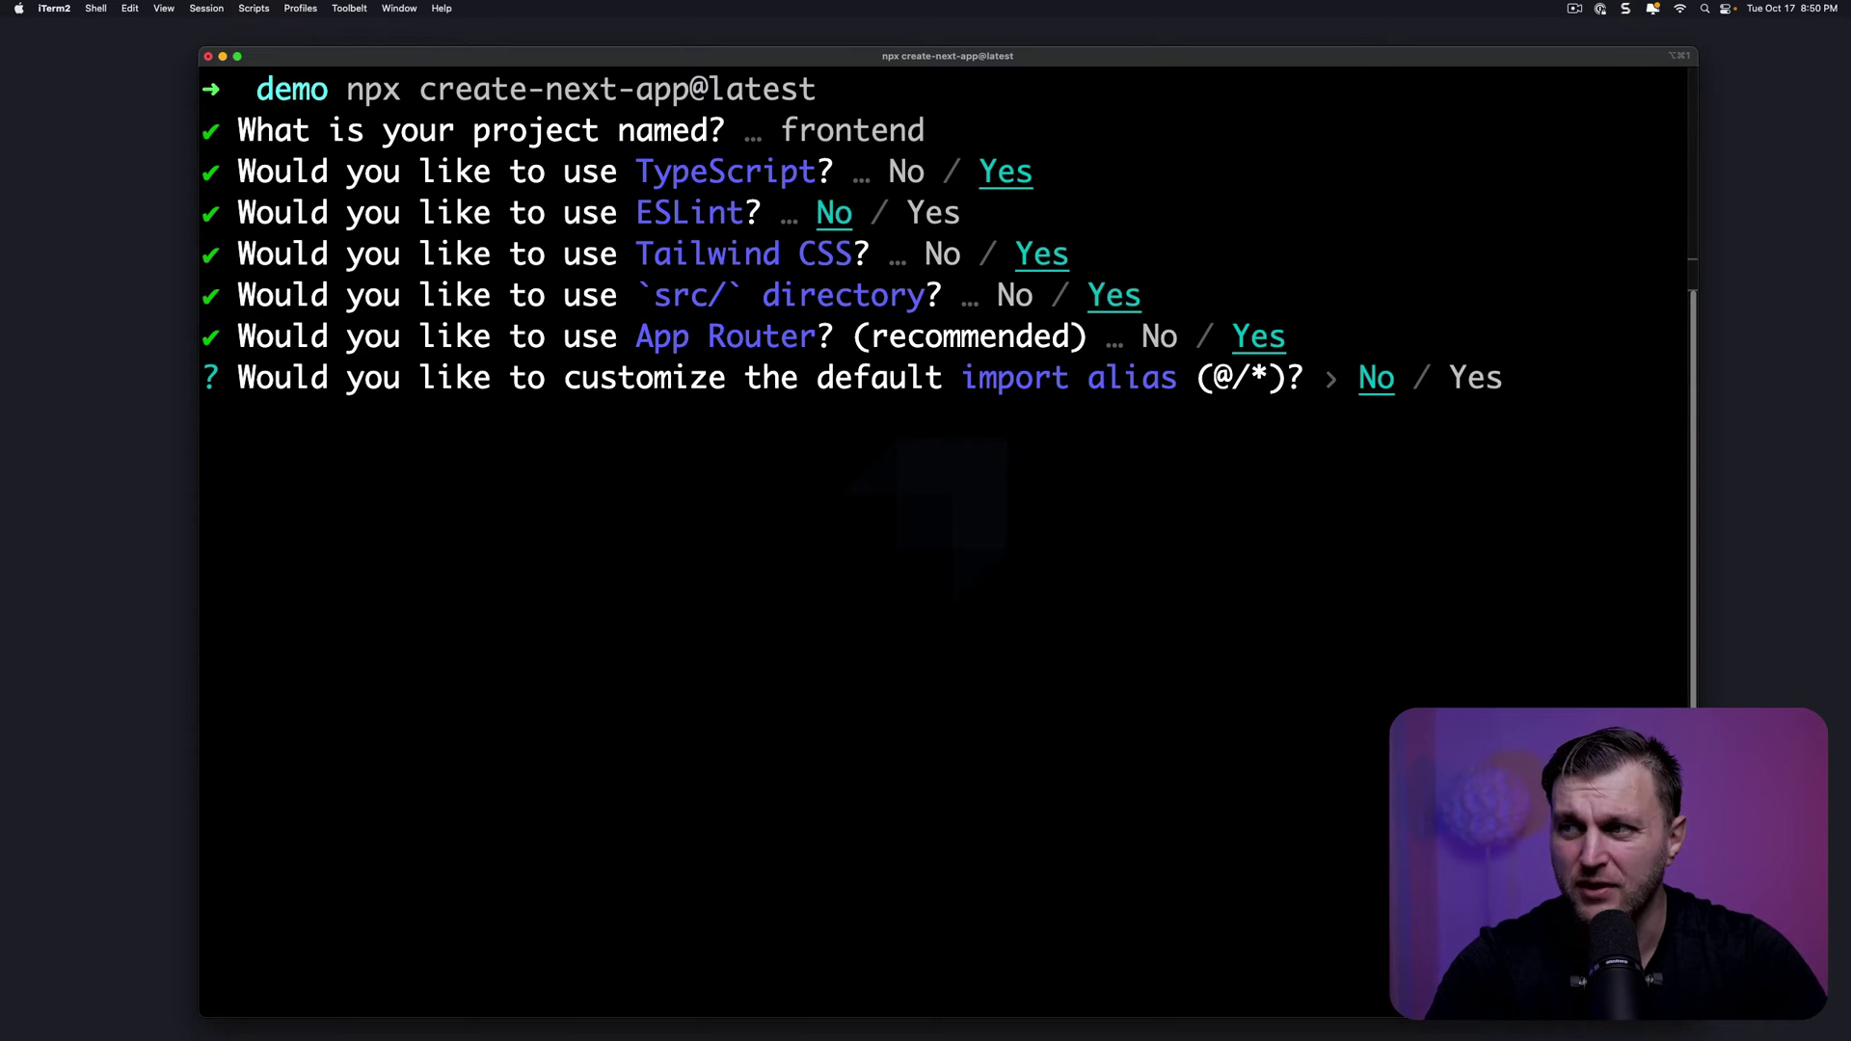
key("Return")
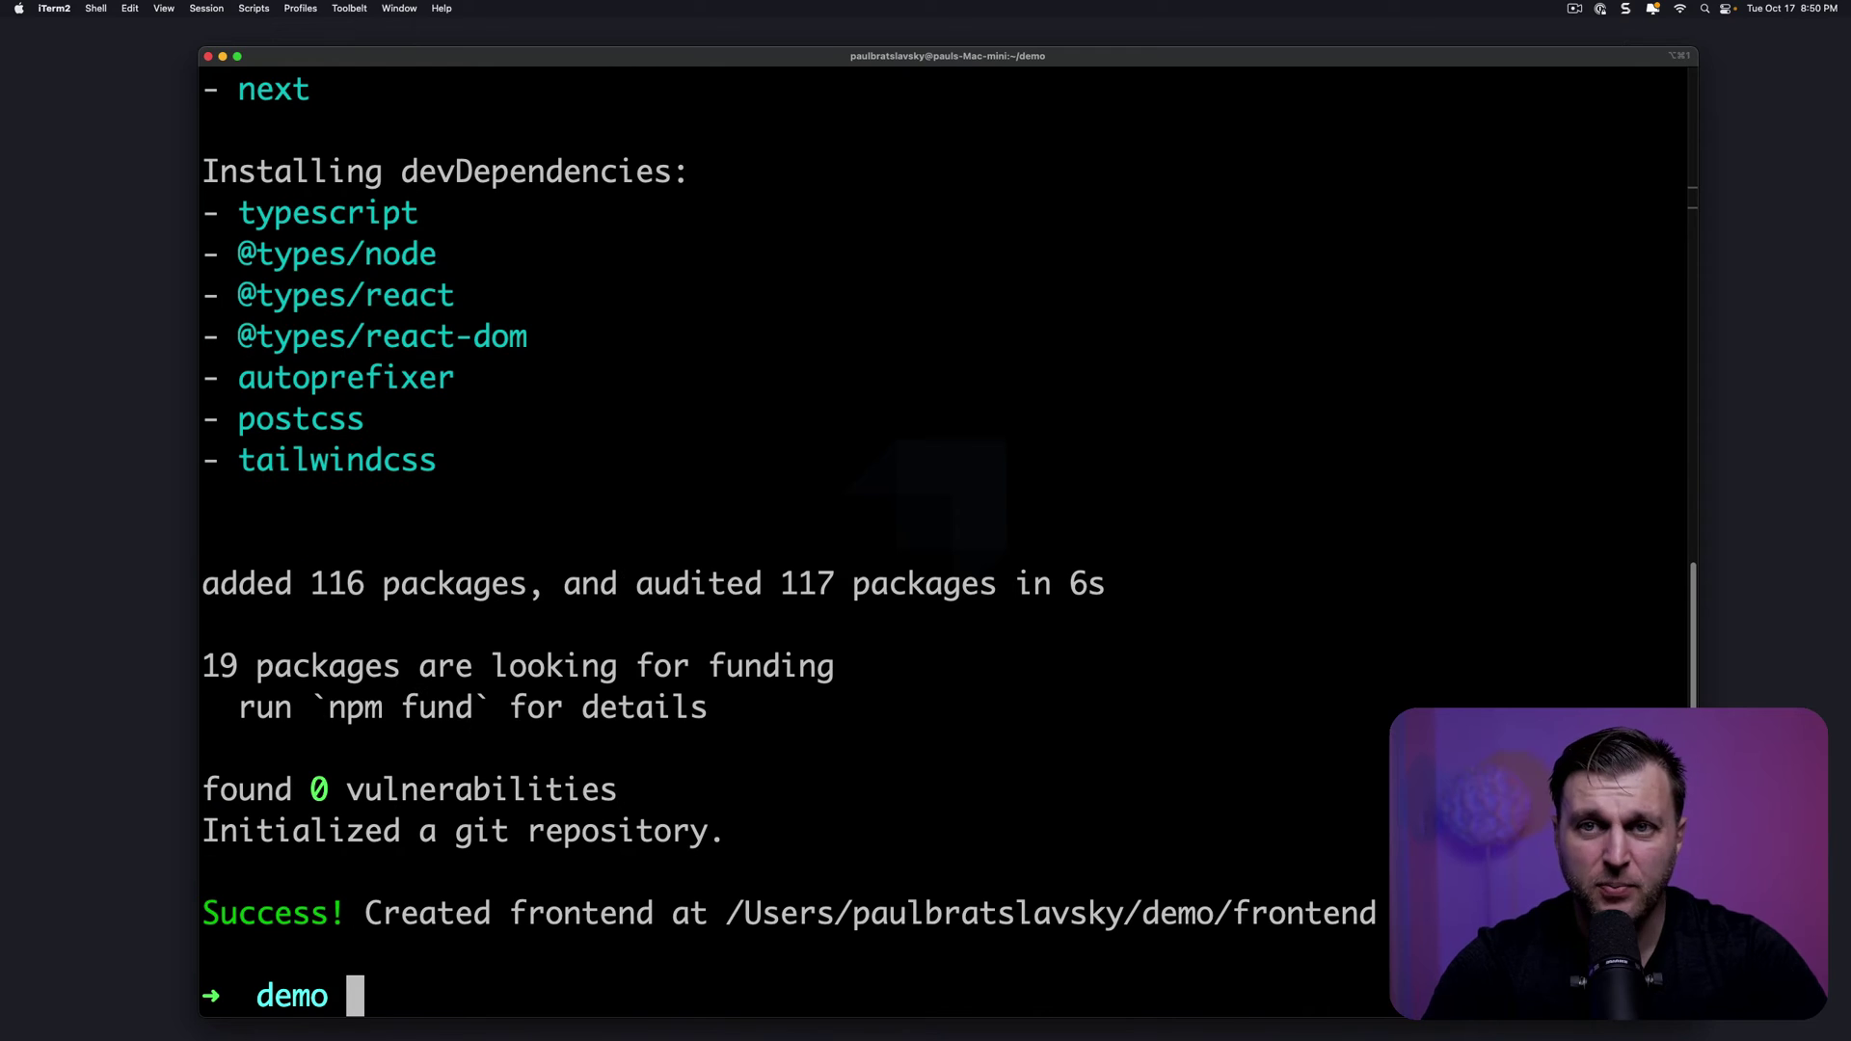
Move into the frontend folder and start the dev server with yarn dev
type("ls")
key("Return")
type("cd fr")
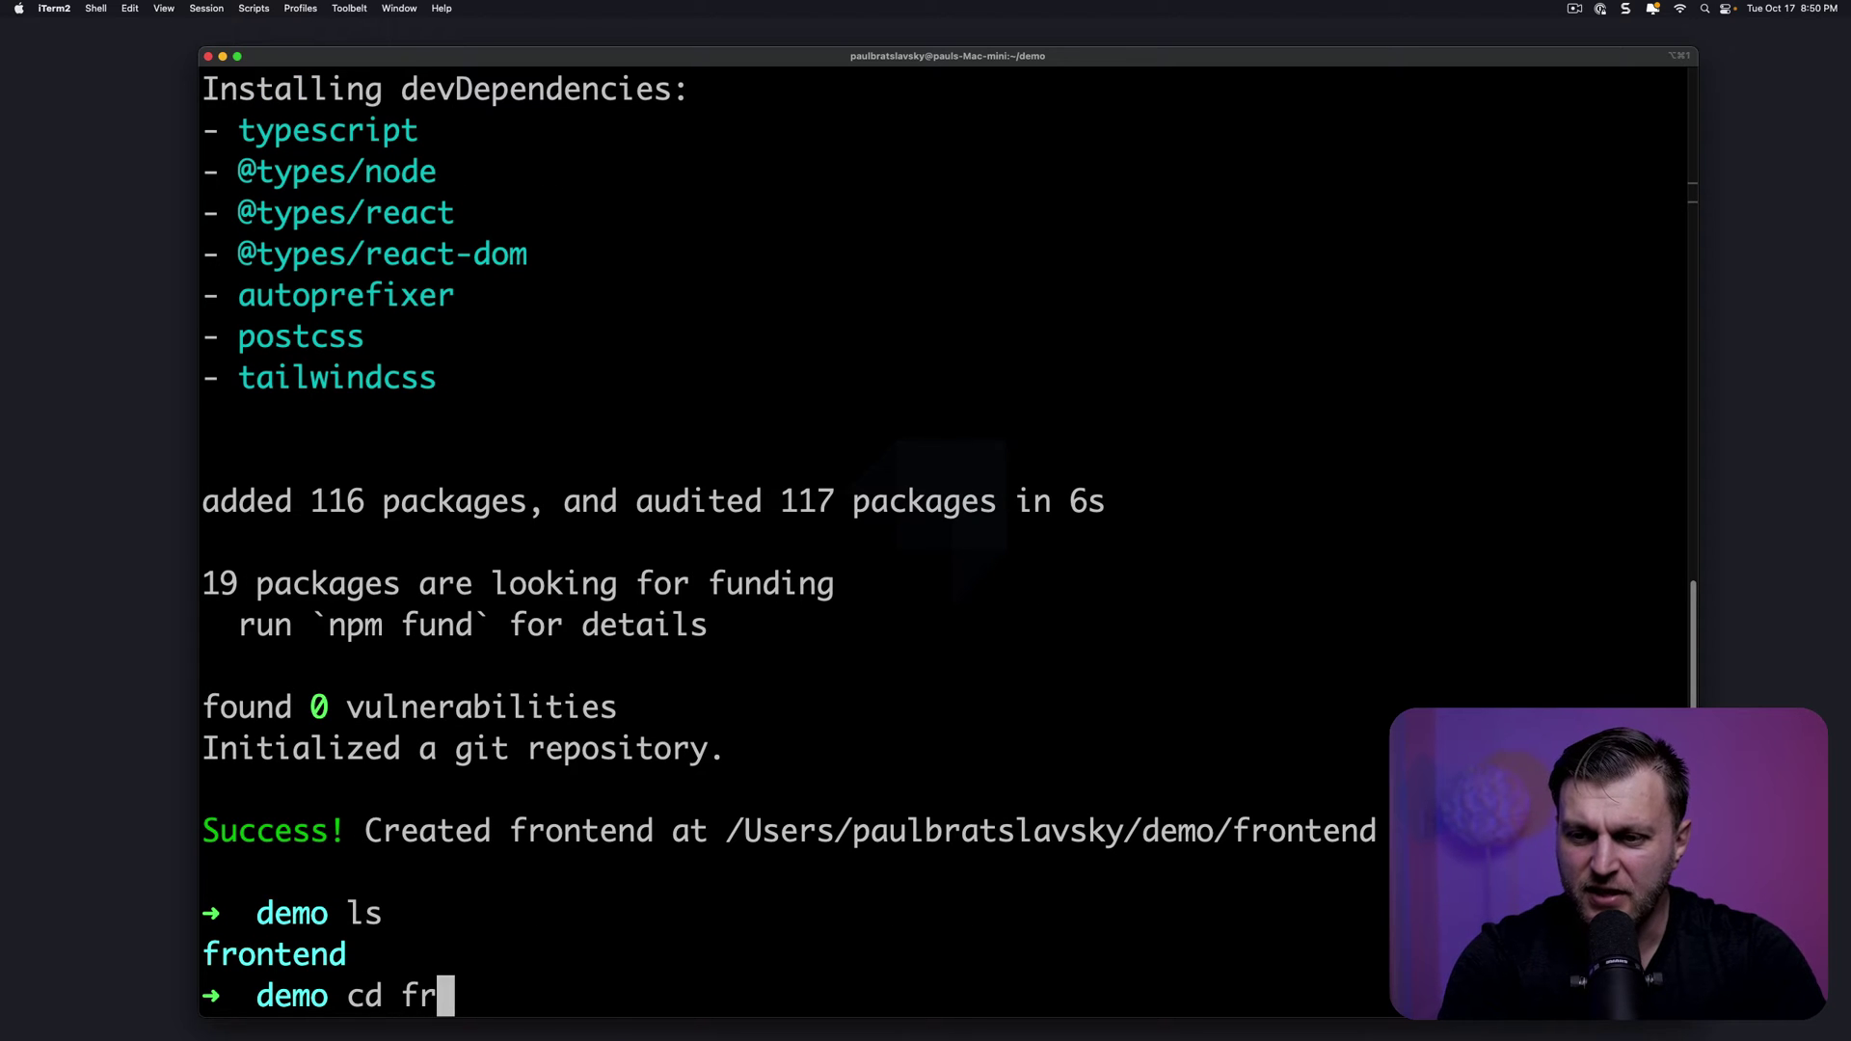
key("Tab")
key("Return")
type("yarn dev")
key("Return")
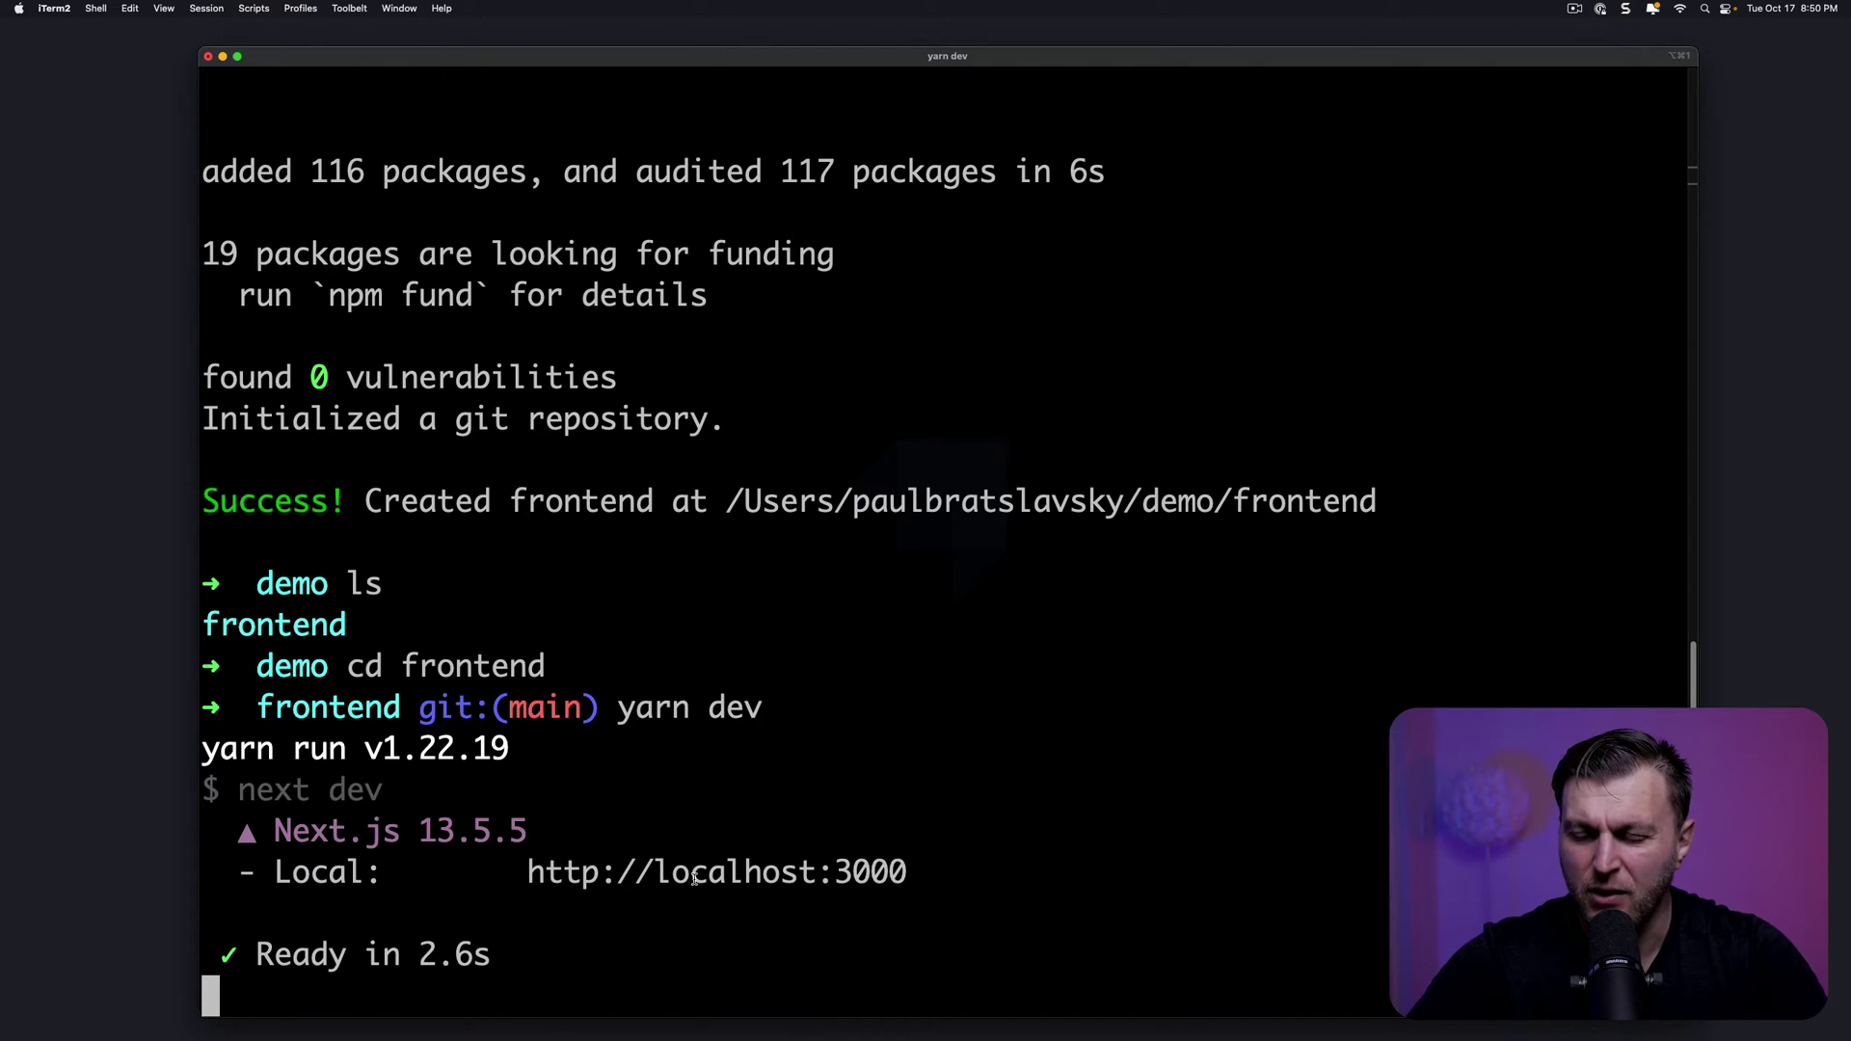
View the running Next.js app at localhost:3000 in the browser
left_click(694, 873, "super")
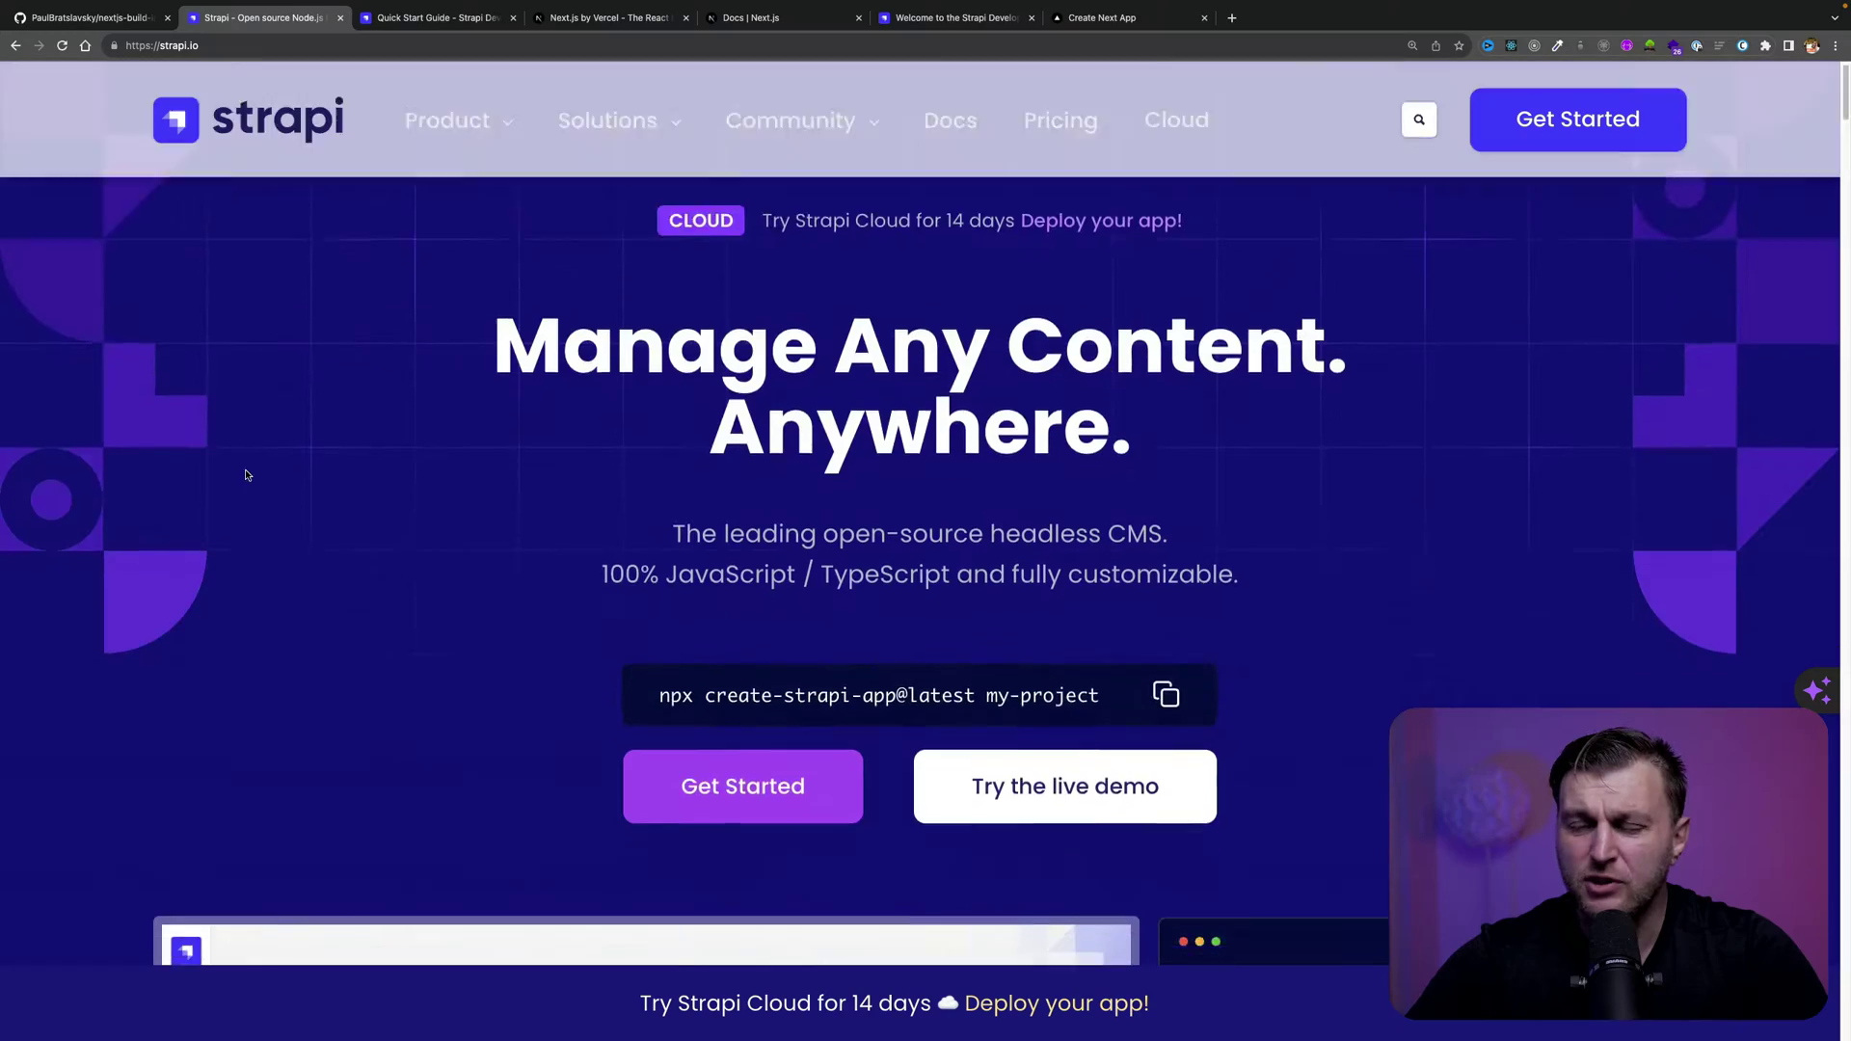
scroll(248, 475, "down", 8)
scroll(247, 475, "up", 1)
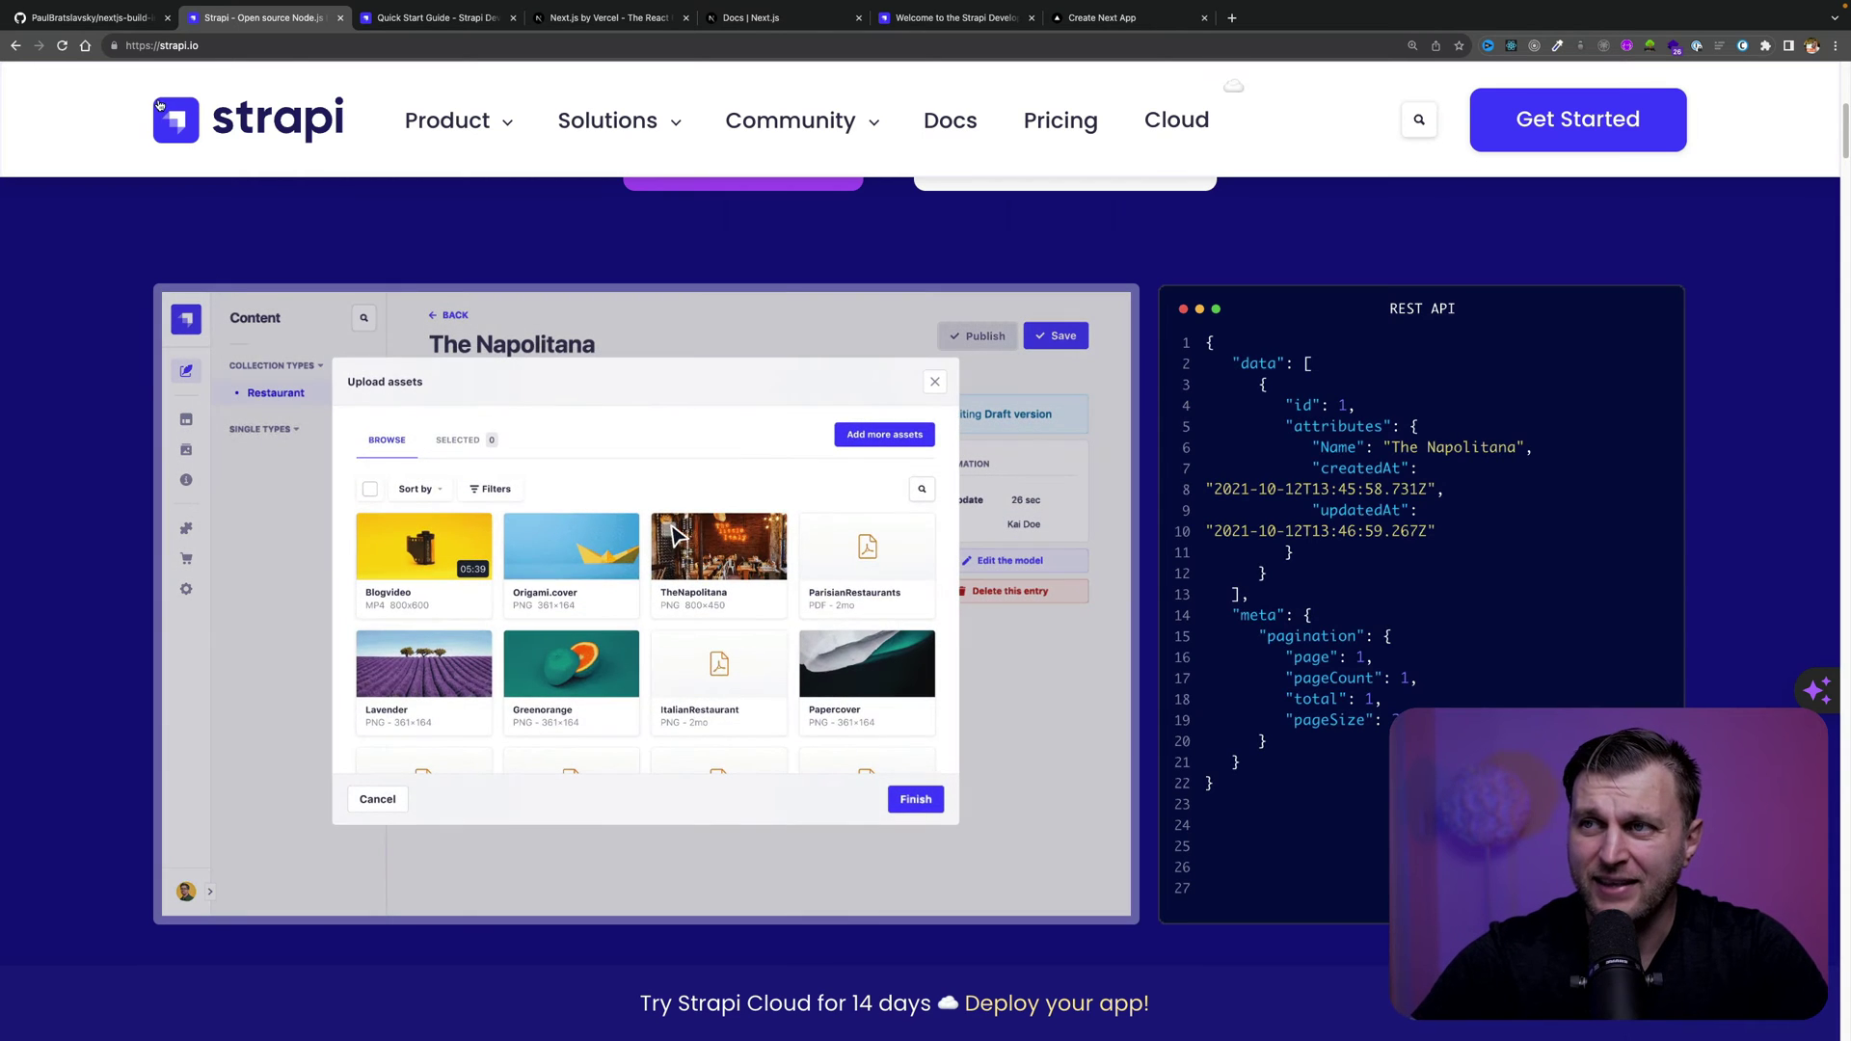
Select the npx create-strapi-app@latest command in the Strapi Quick Start Guide
key("super+6")
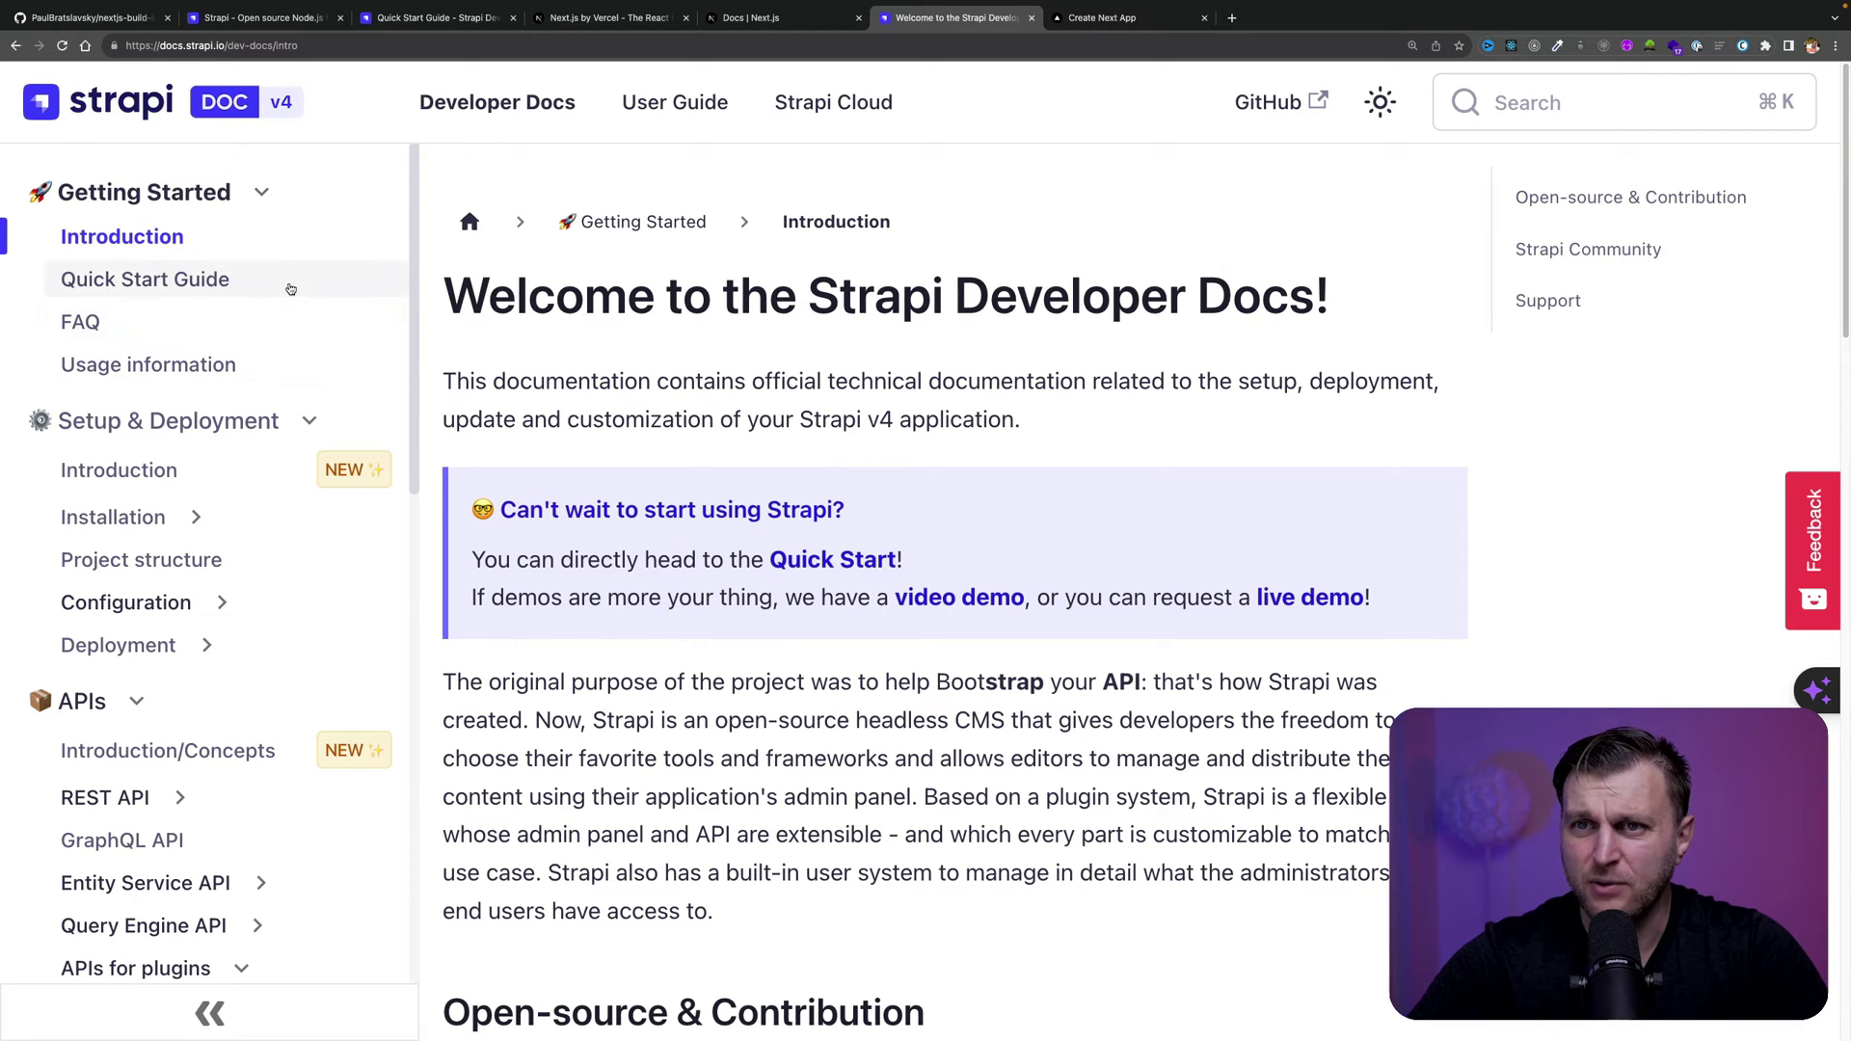
left_click(807, 564)
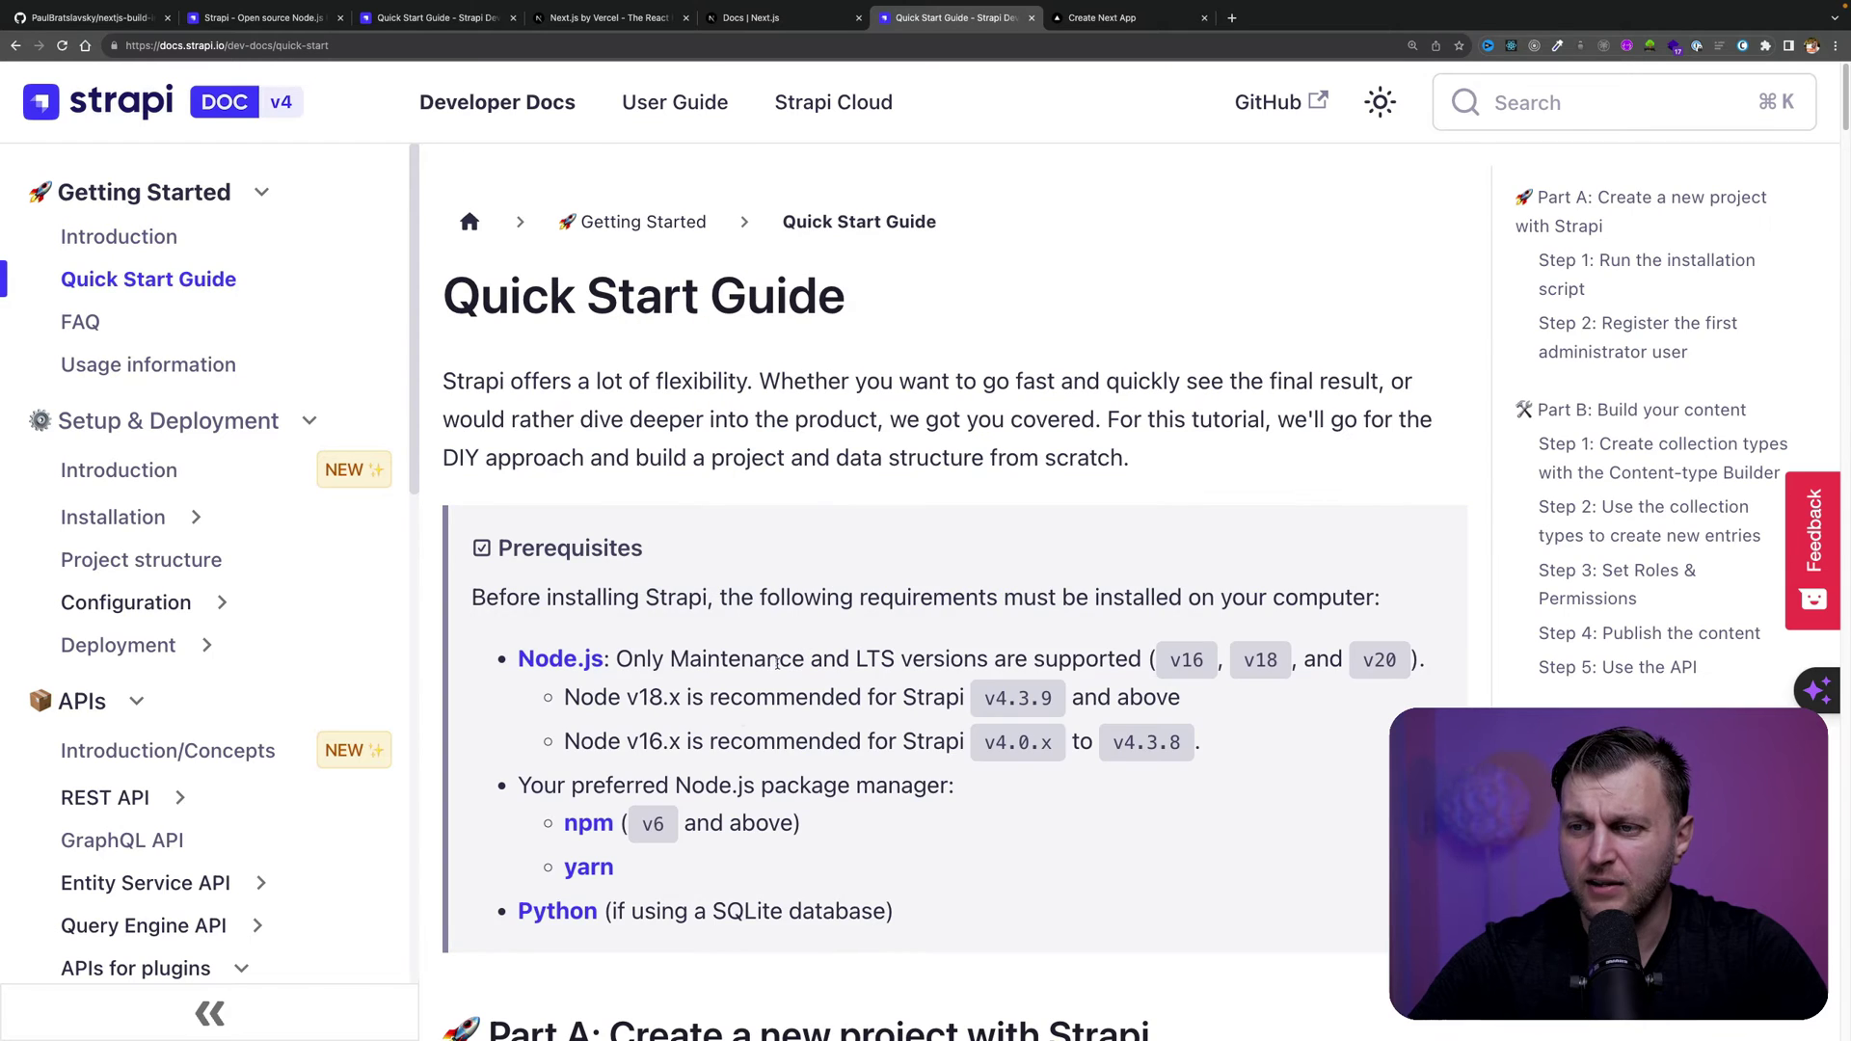
scroll(777, 663, "down", 2)
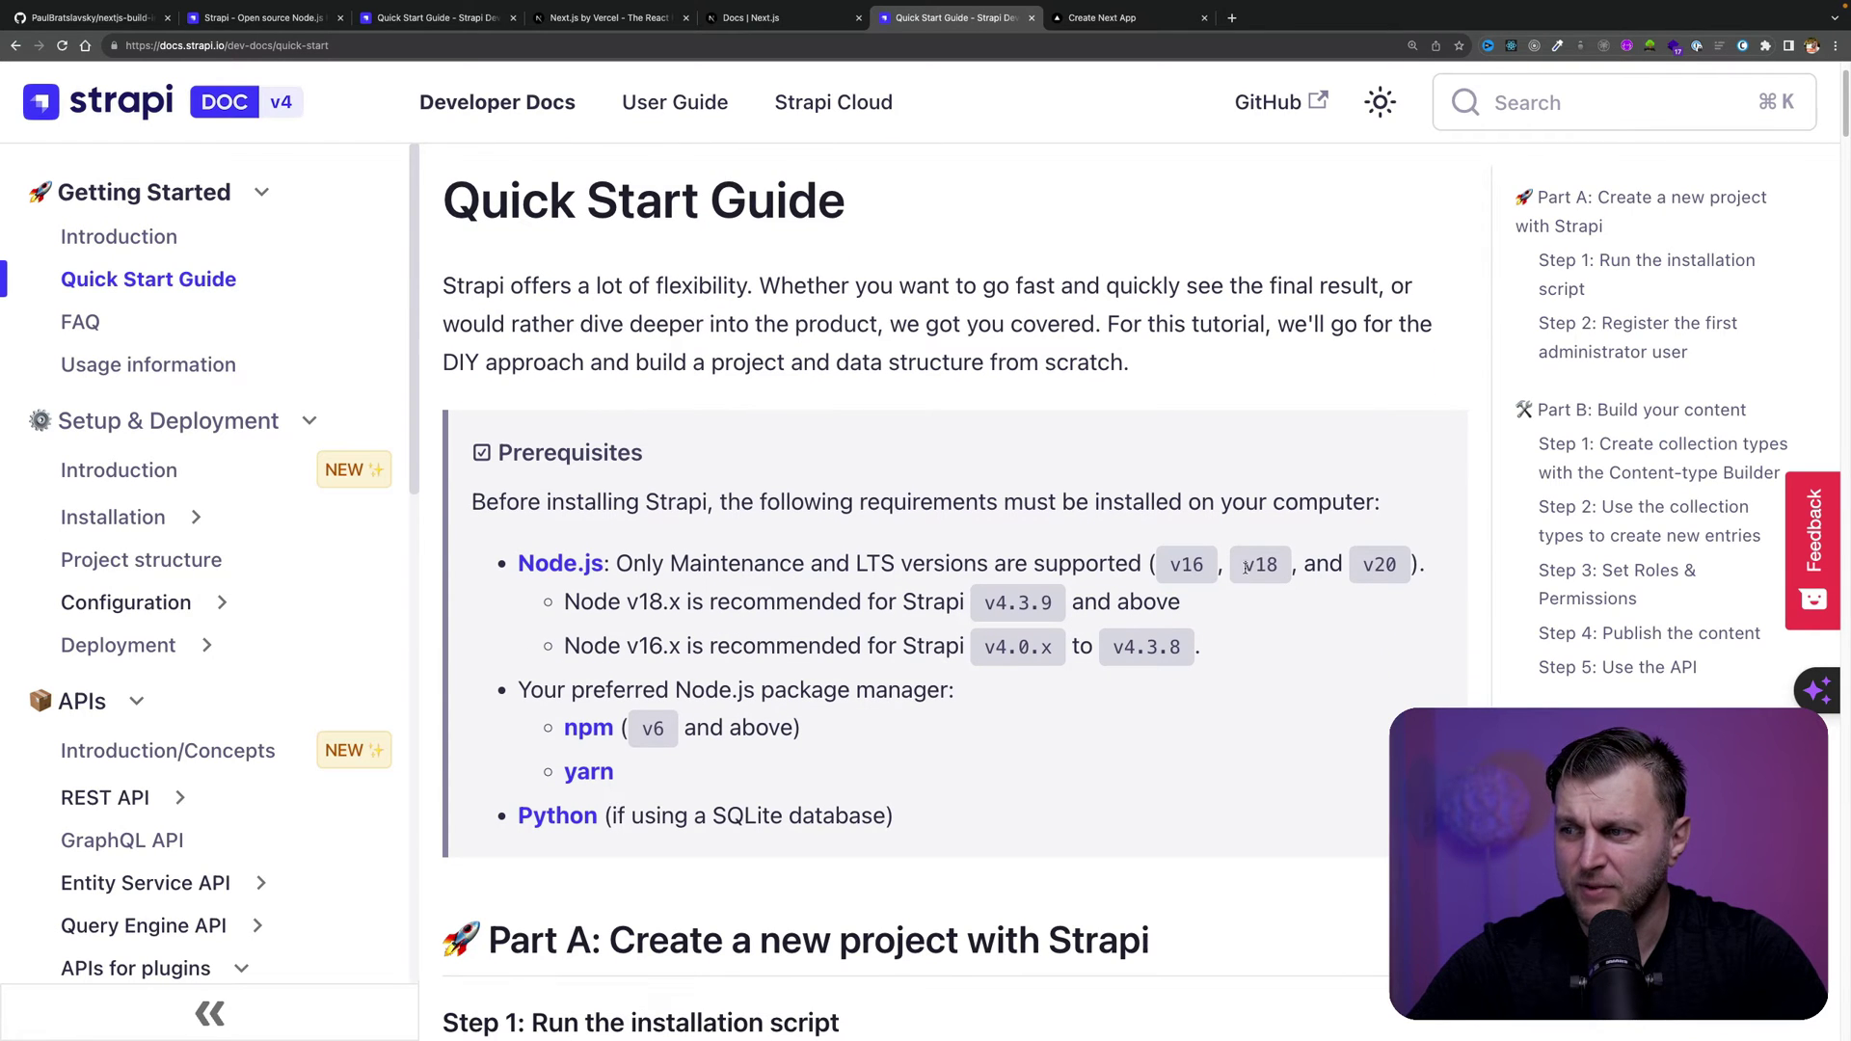
scroll(1252, 569, "down", 5)
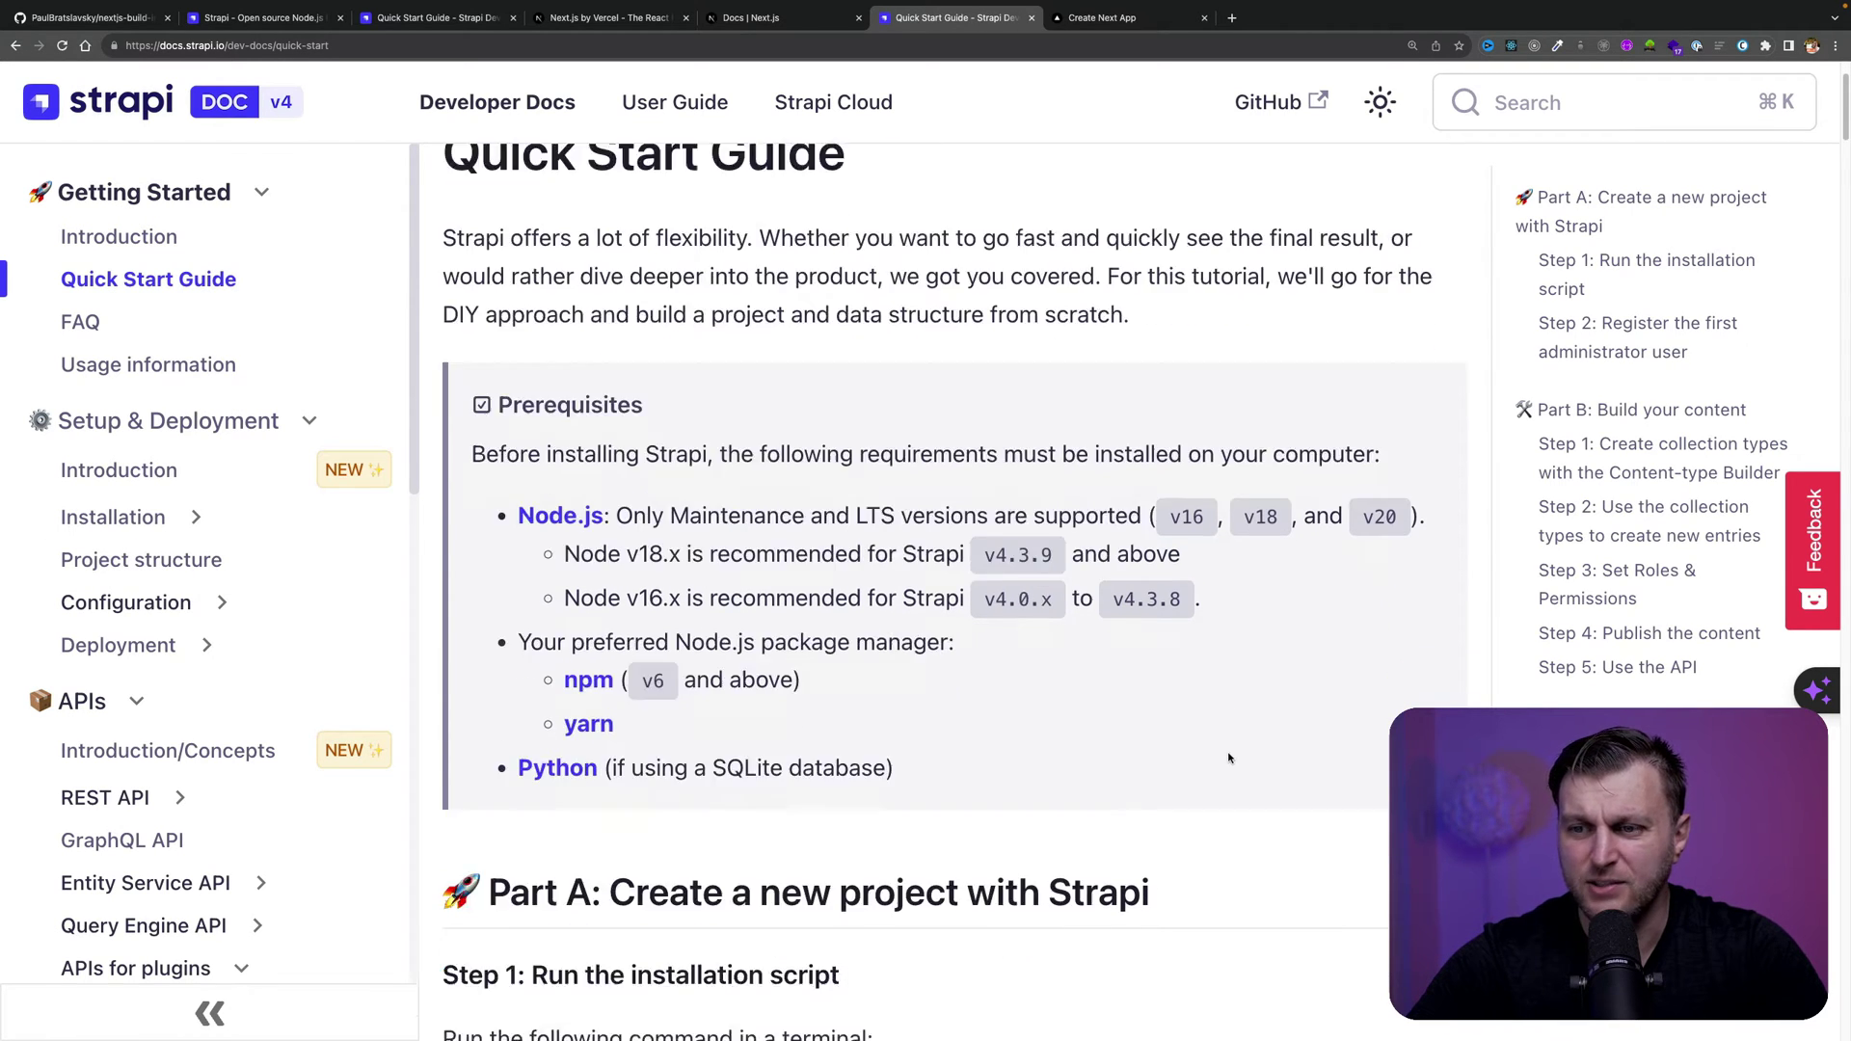
left_click_drag(783, 744, 454, 740)
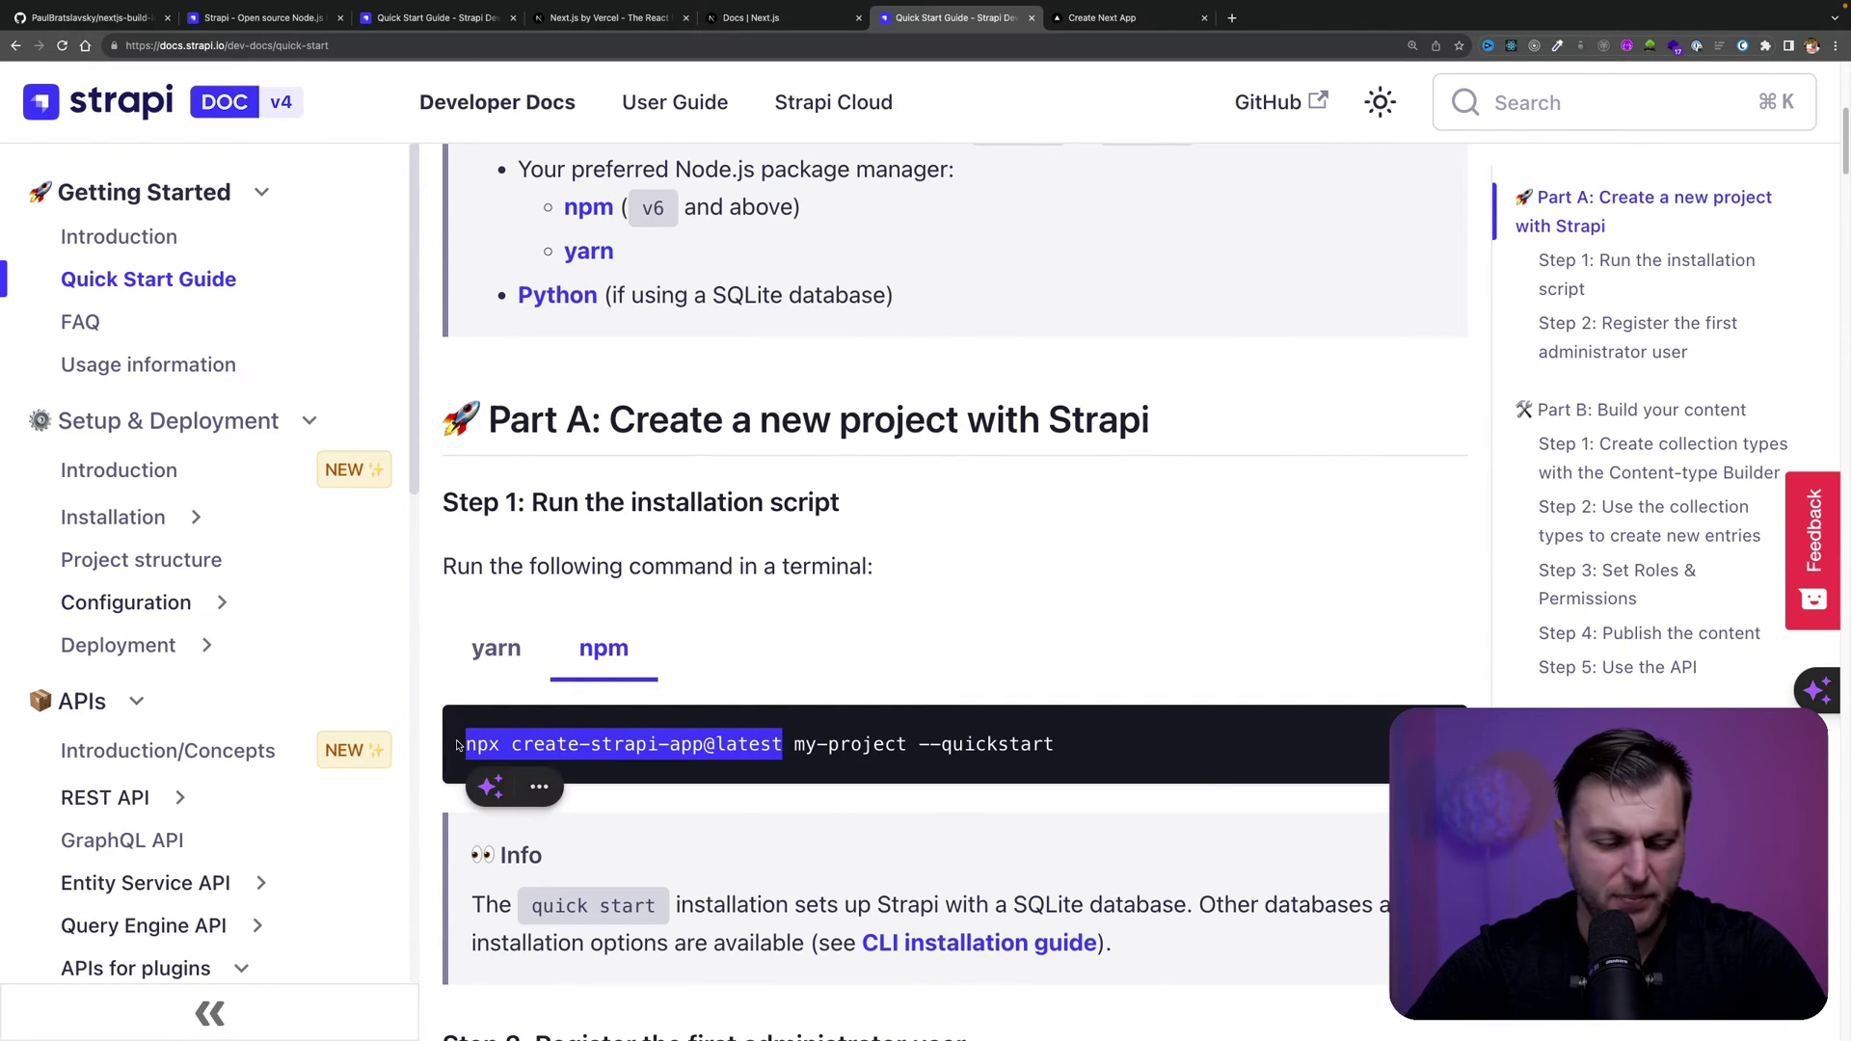
key("ctrl+Left")
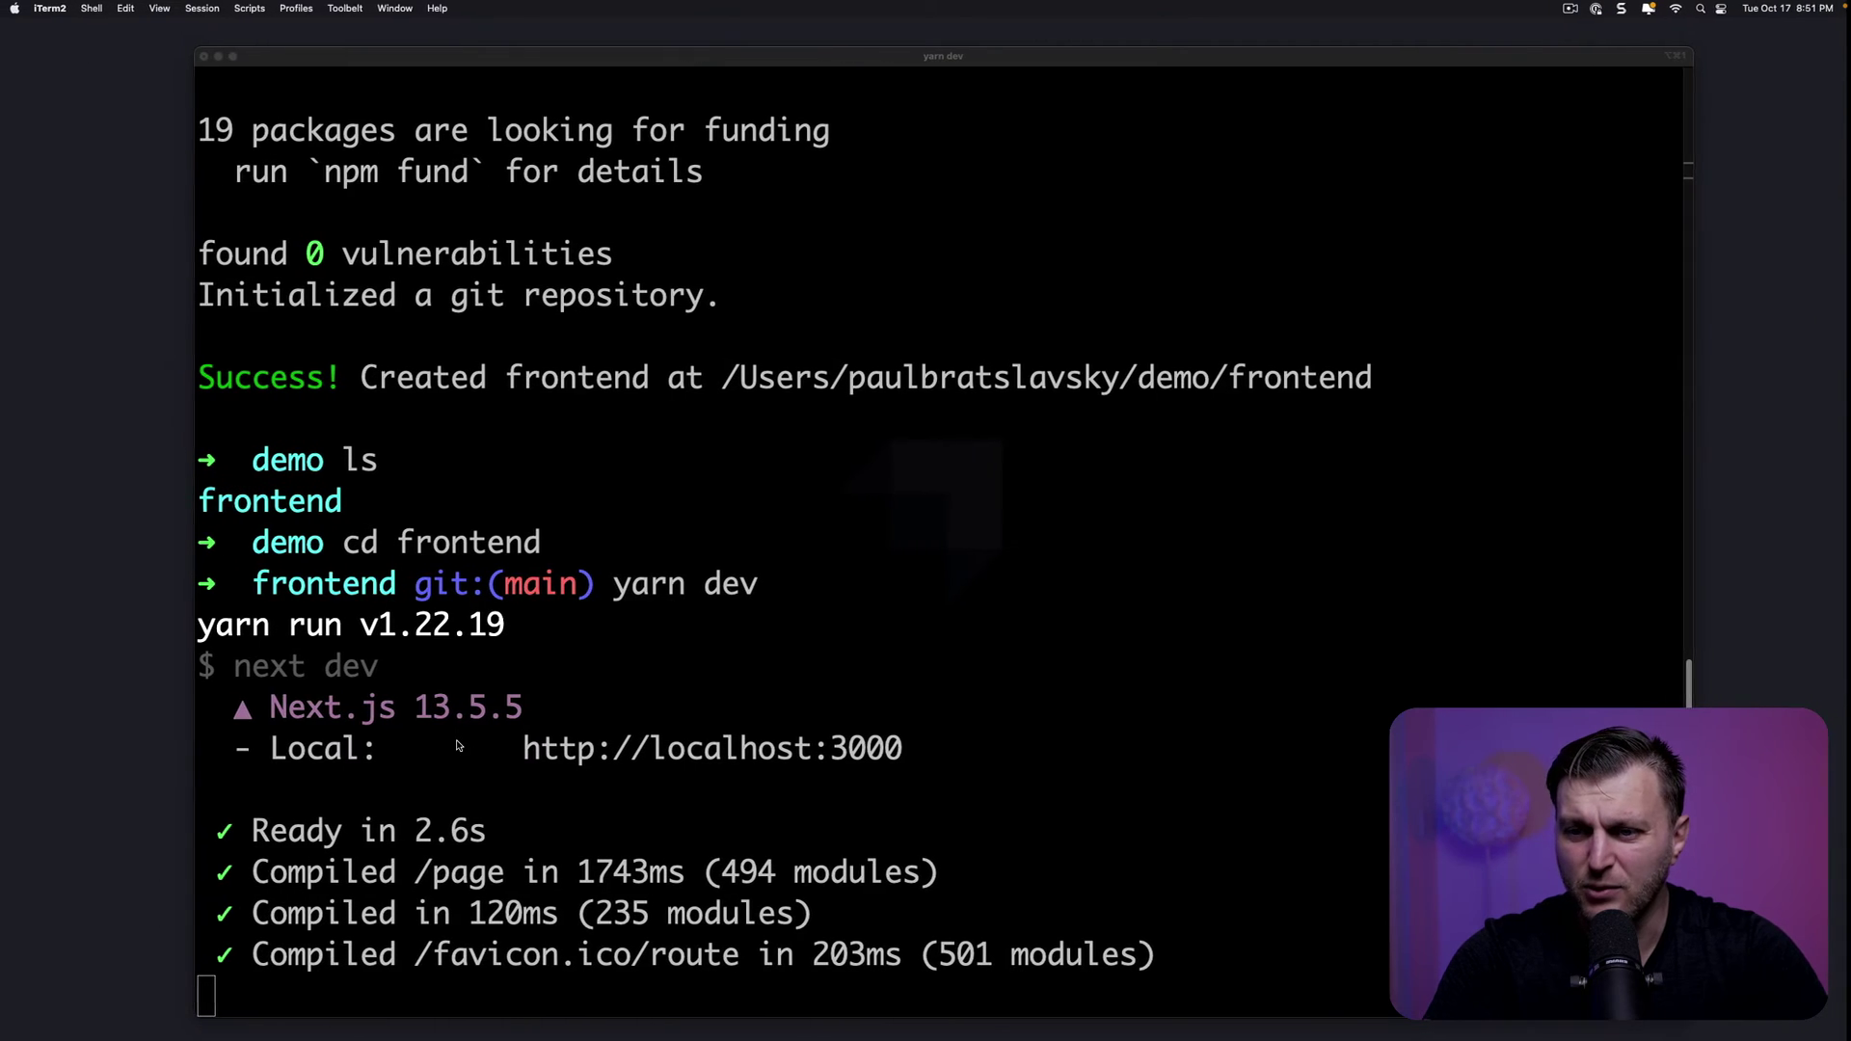
Stop the Next.js dev server and move up to the demo folder
key("ctrl+c")
type("cd ..")
key("Return")
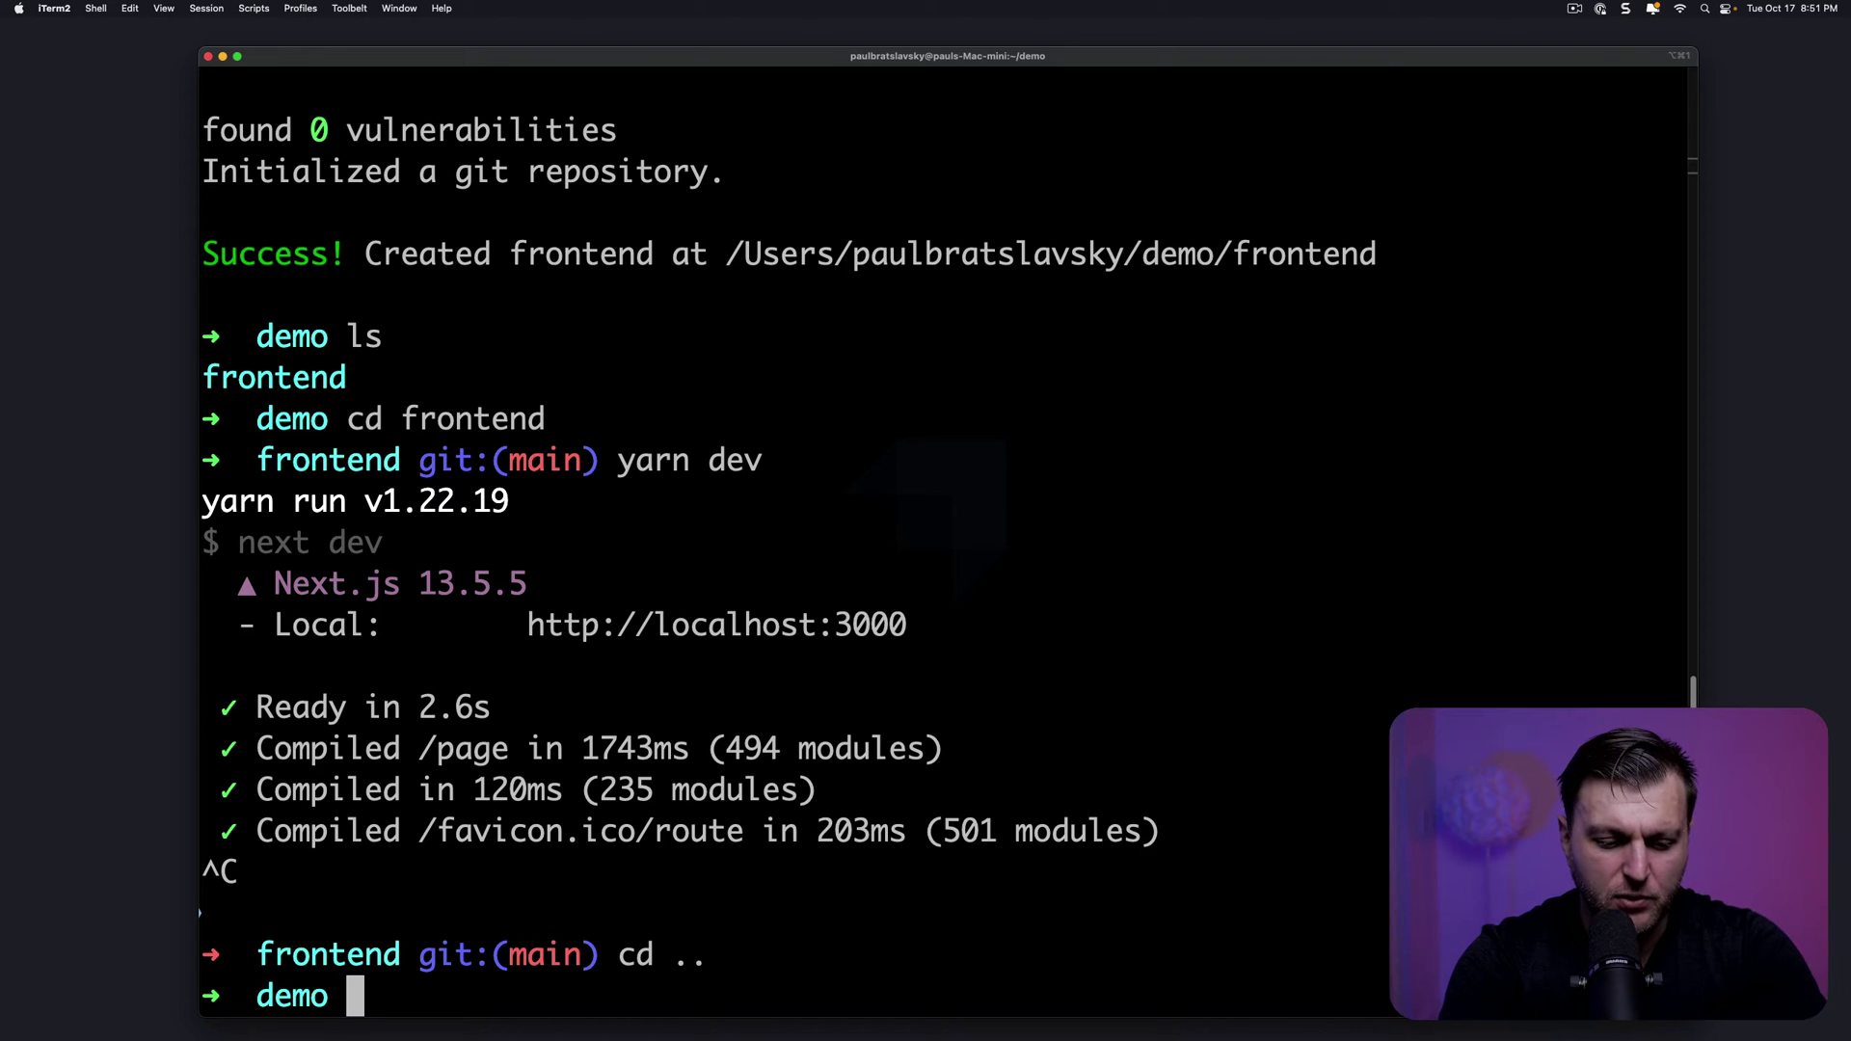
Create Strapi project 'backend' with custom install, TypeScript, sqlite and the default database filename
key("super+v")
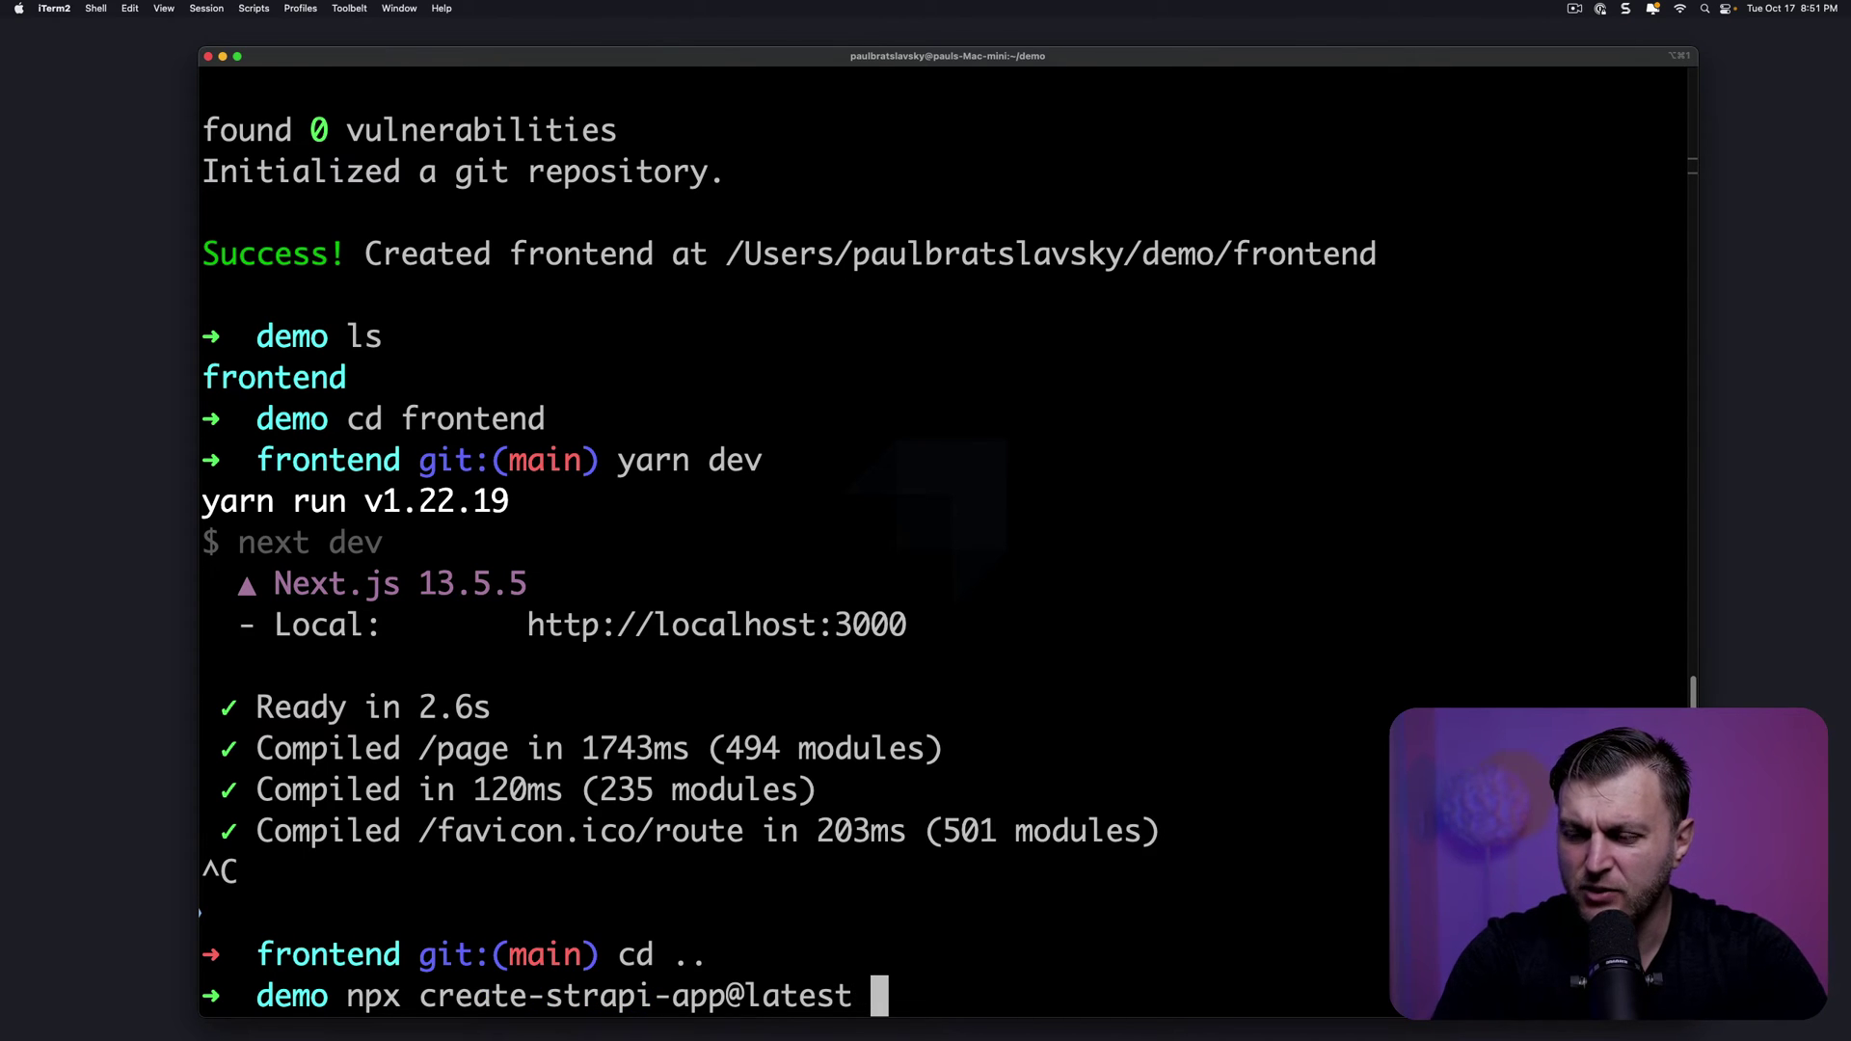
type("backend")
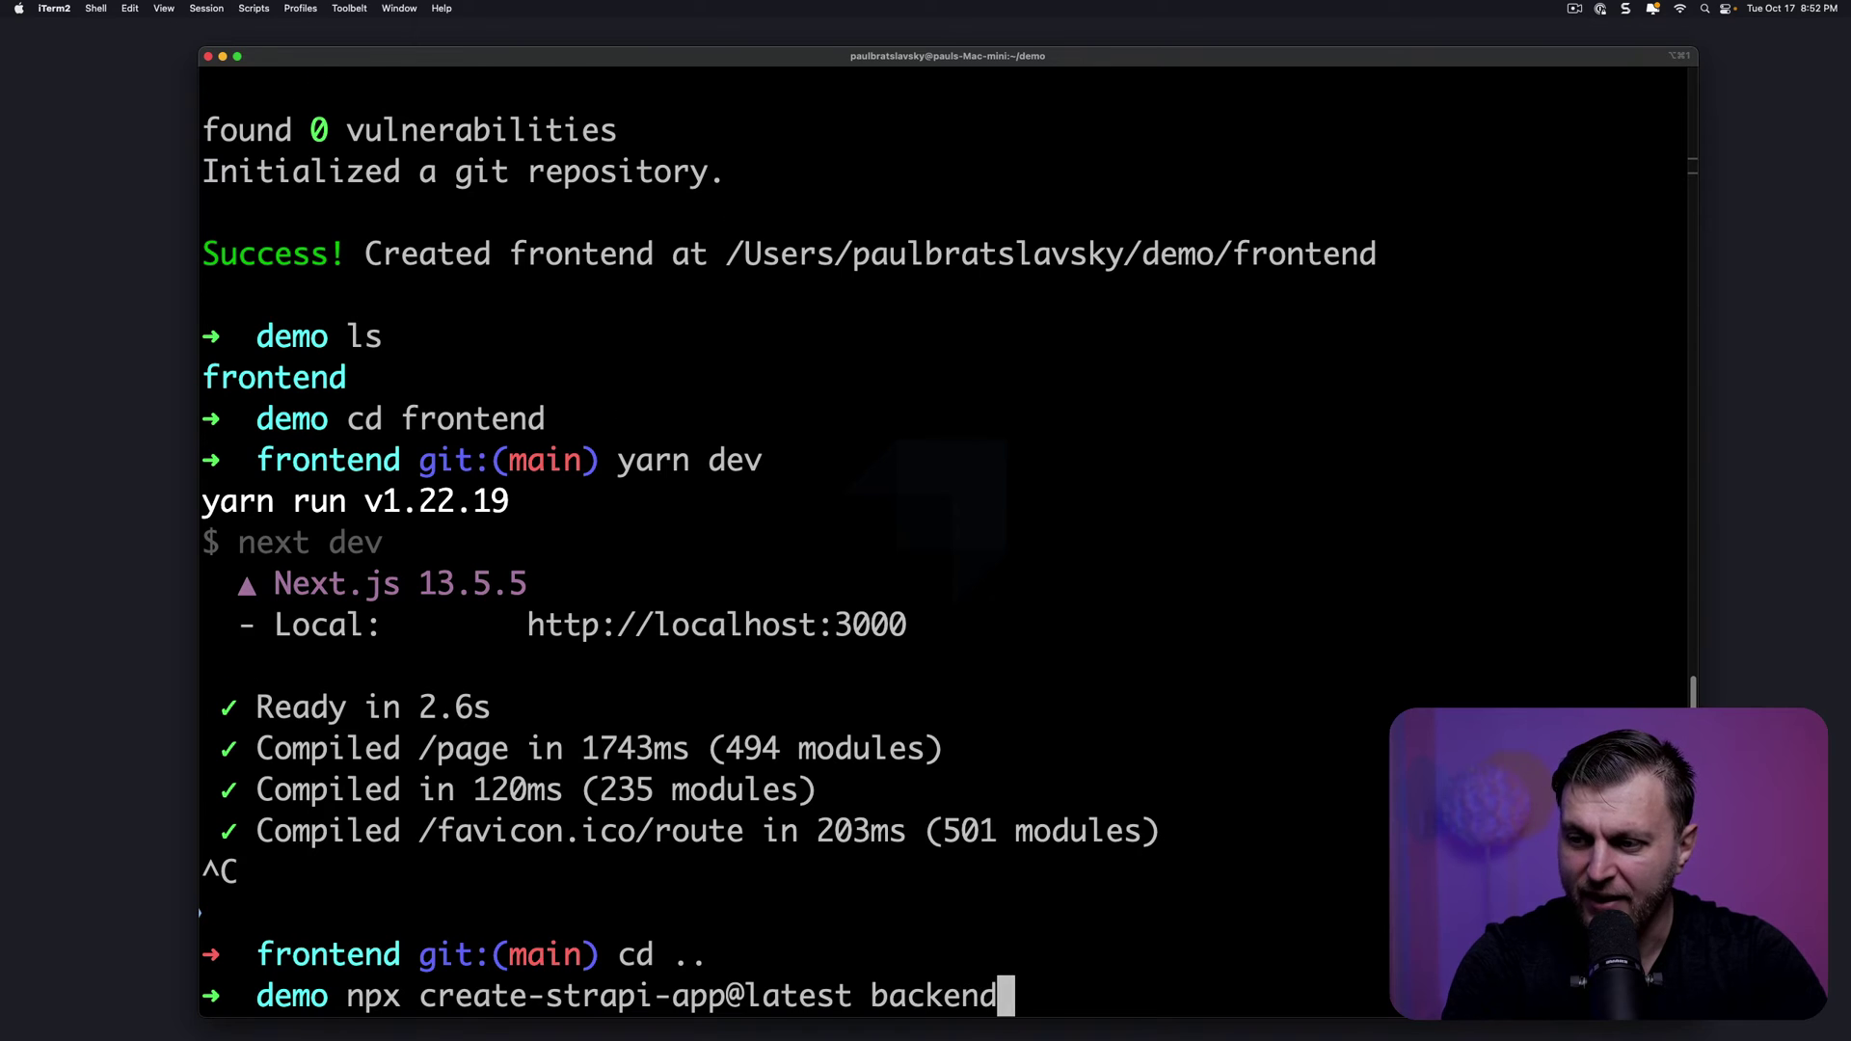
key("Return")
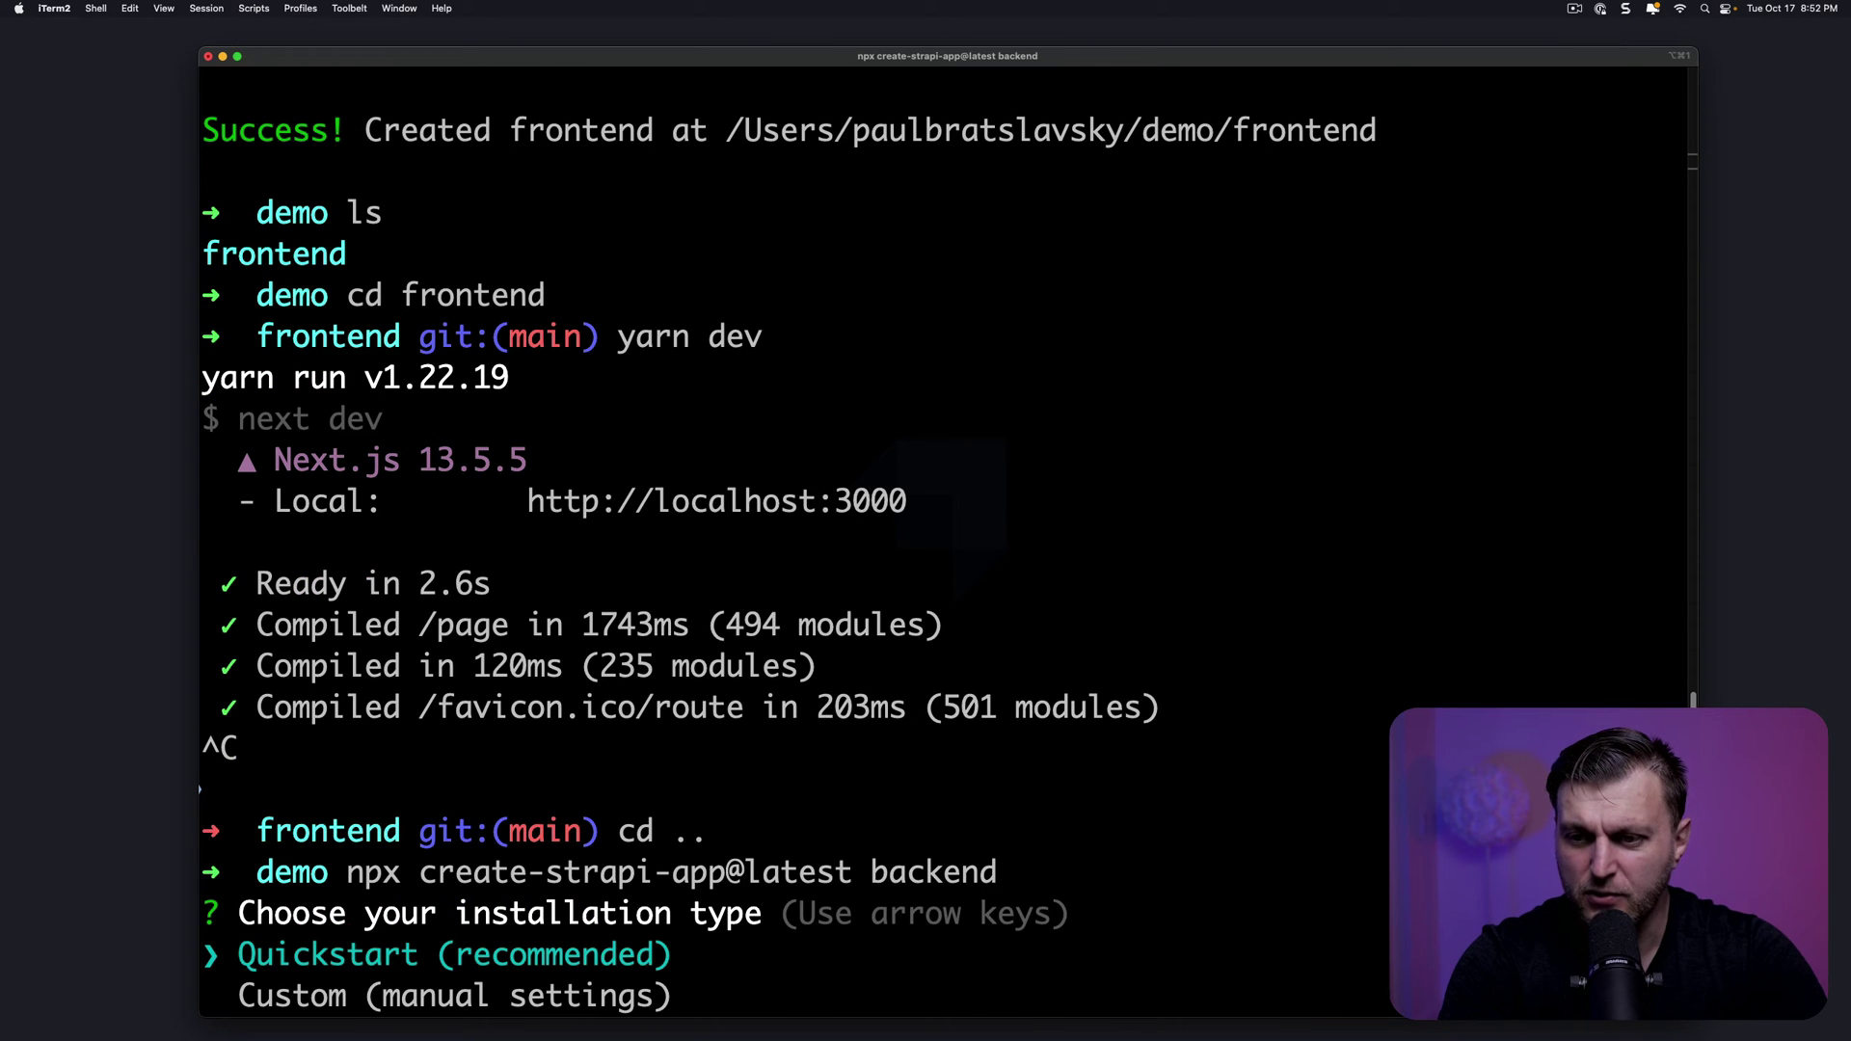
key("Down")
key("Return")
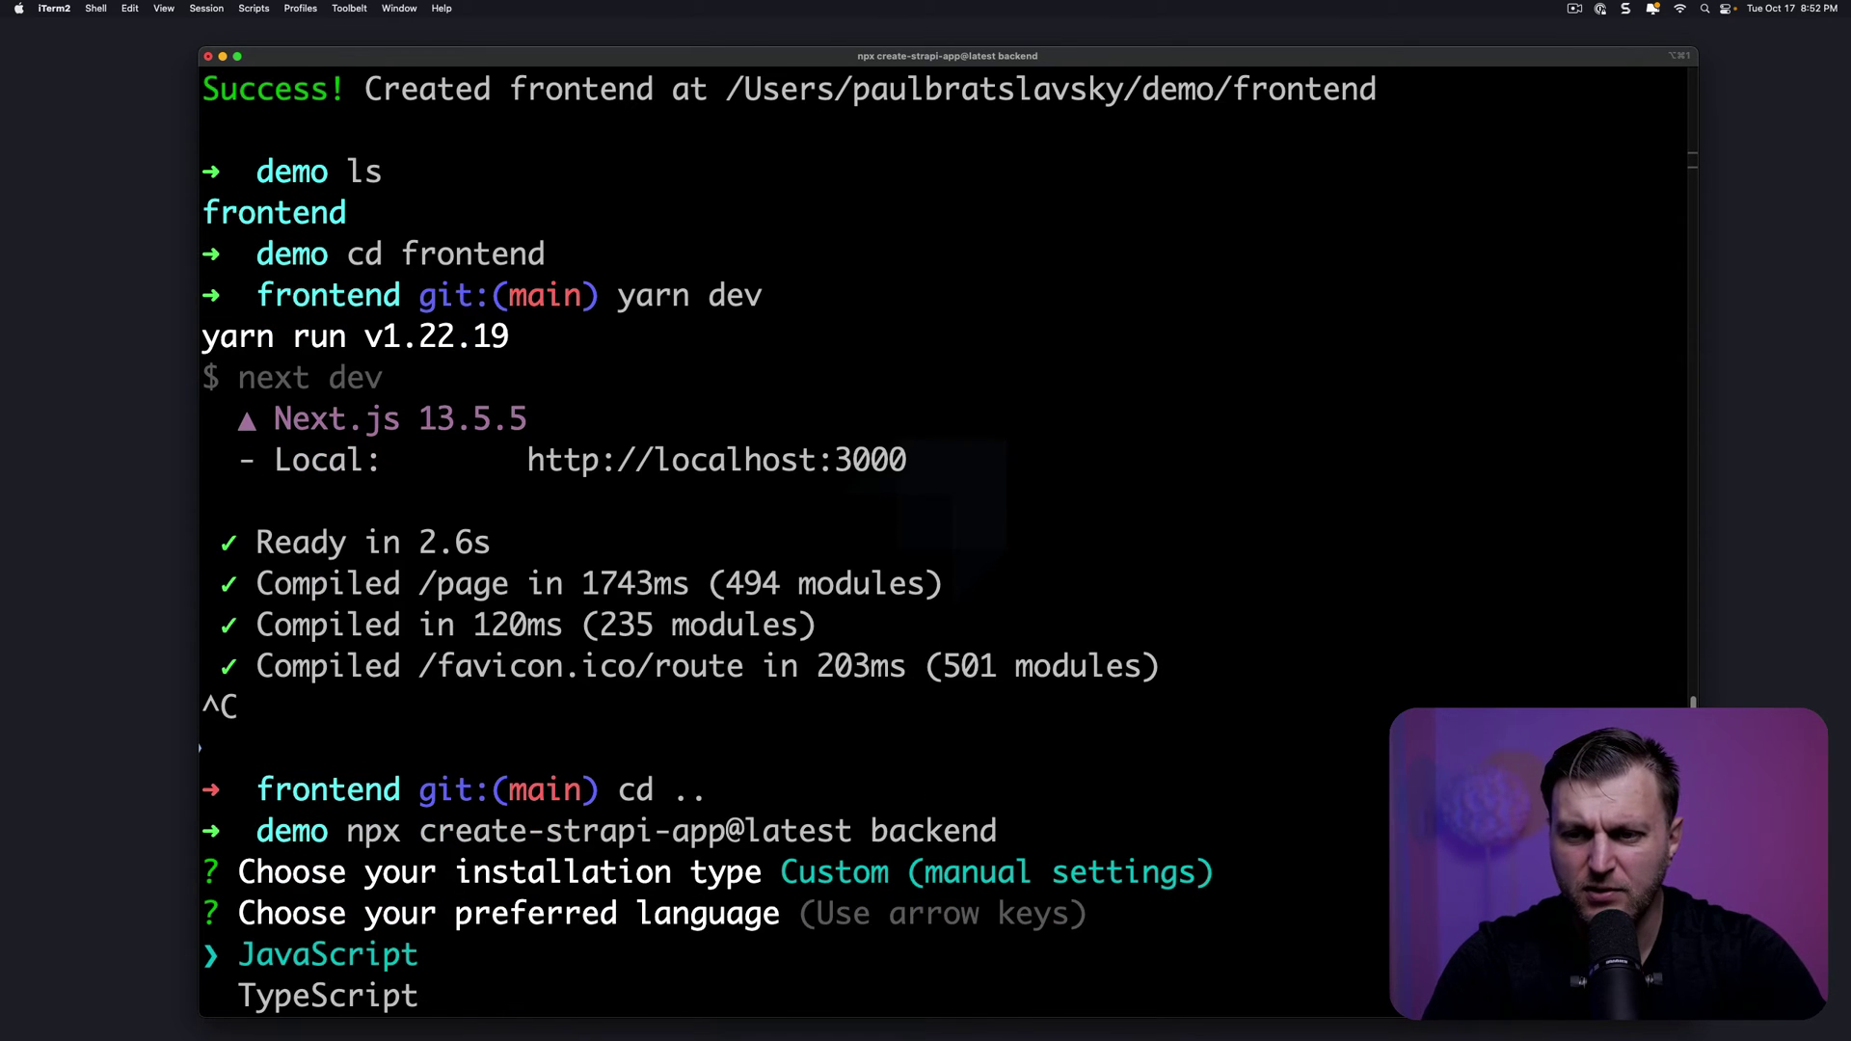
key("Down")
key("Return")
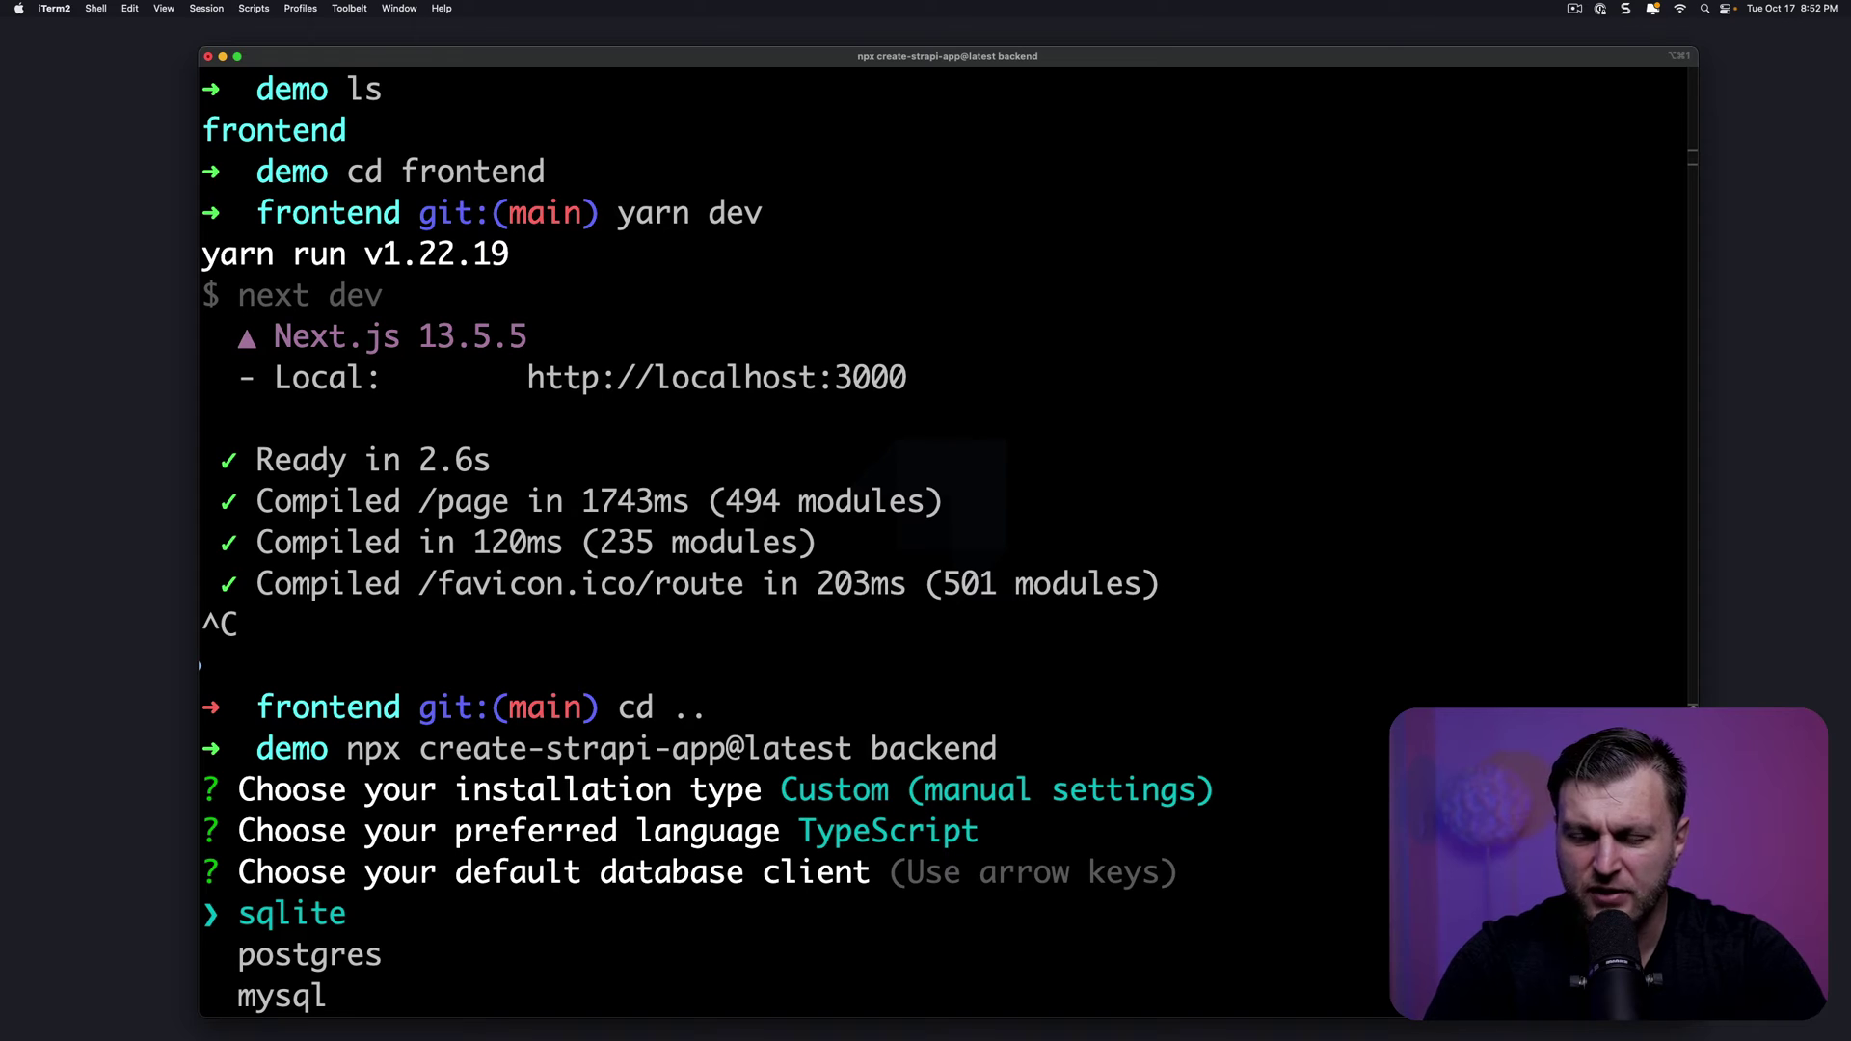
key("Return")
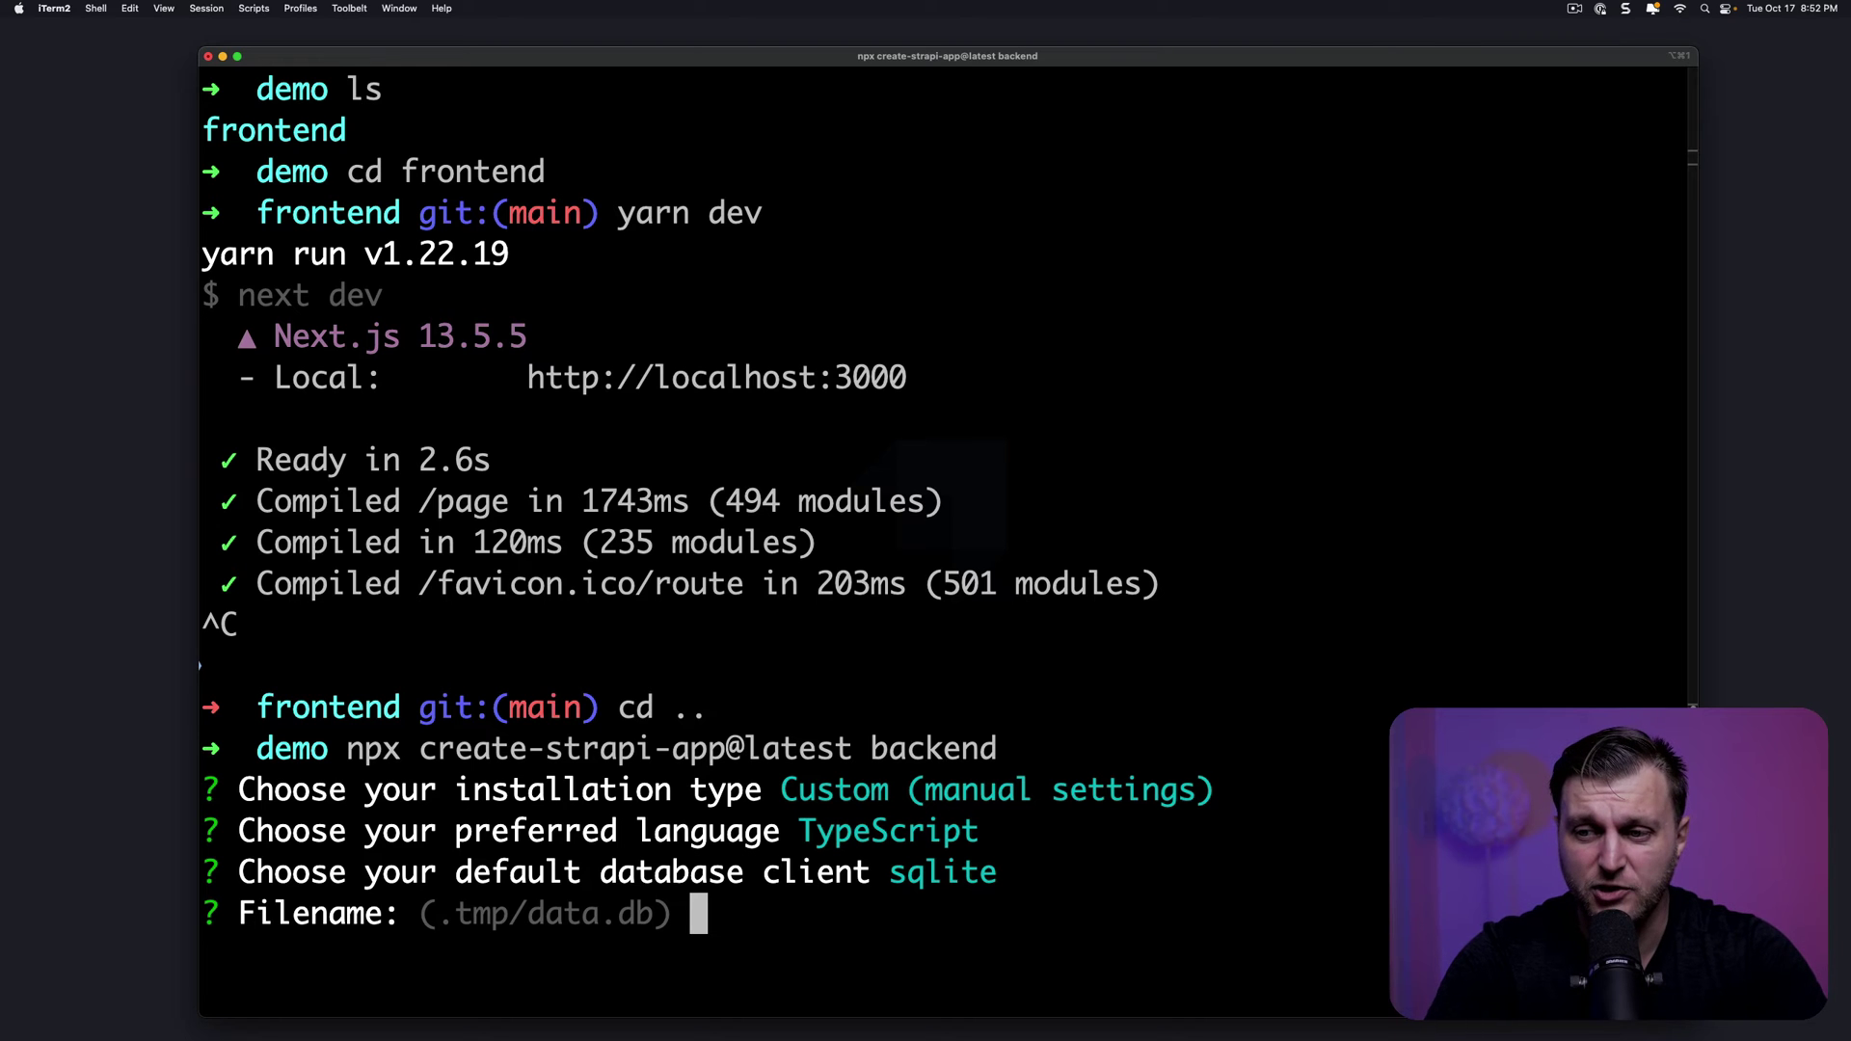
key("Return")
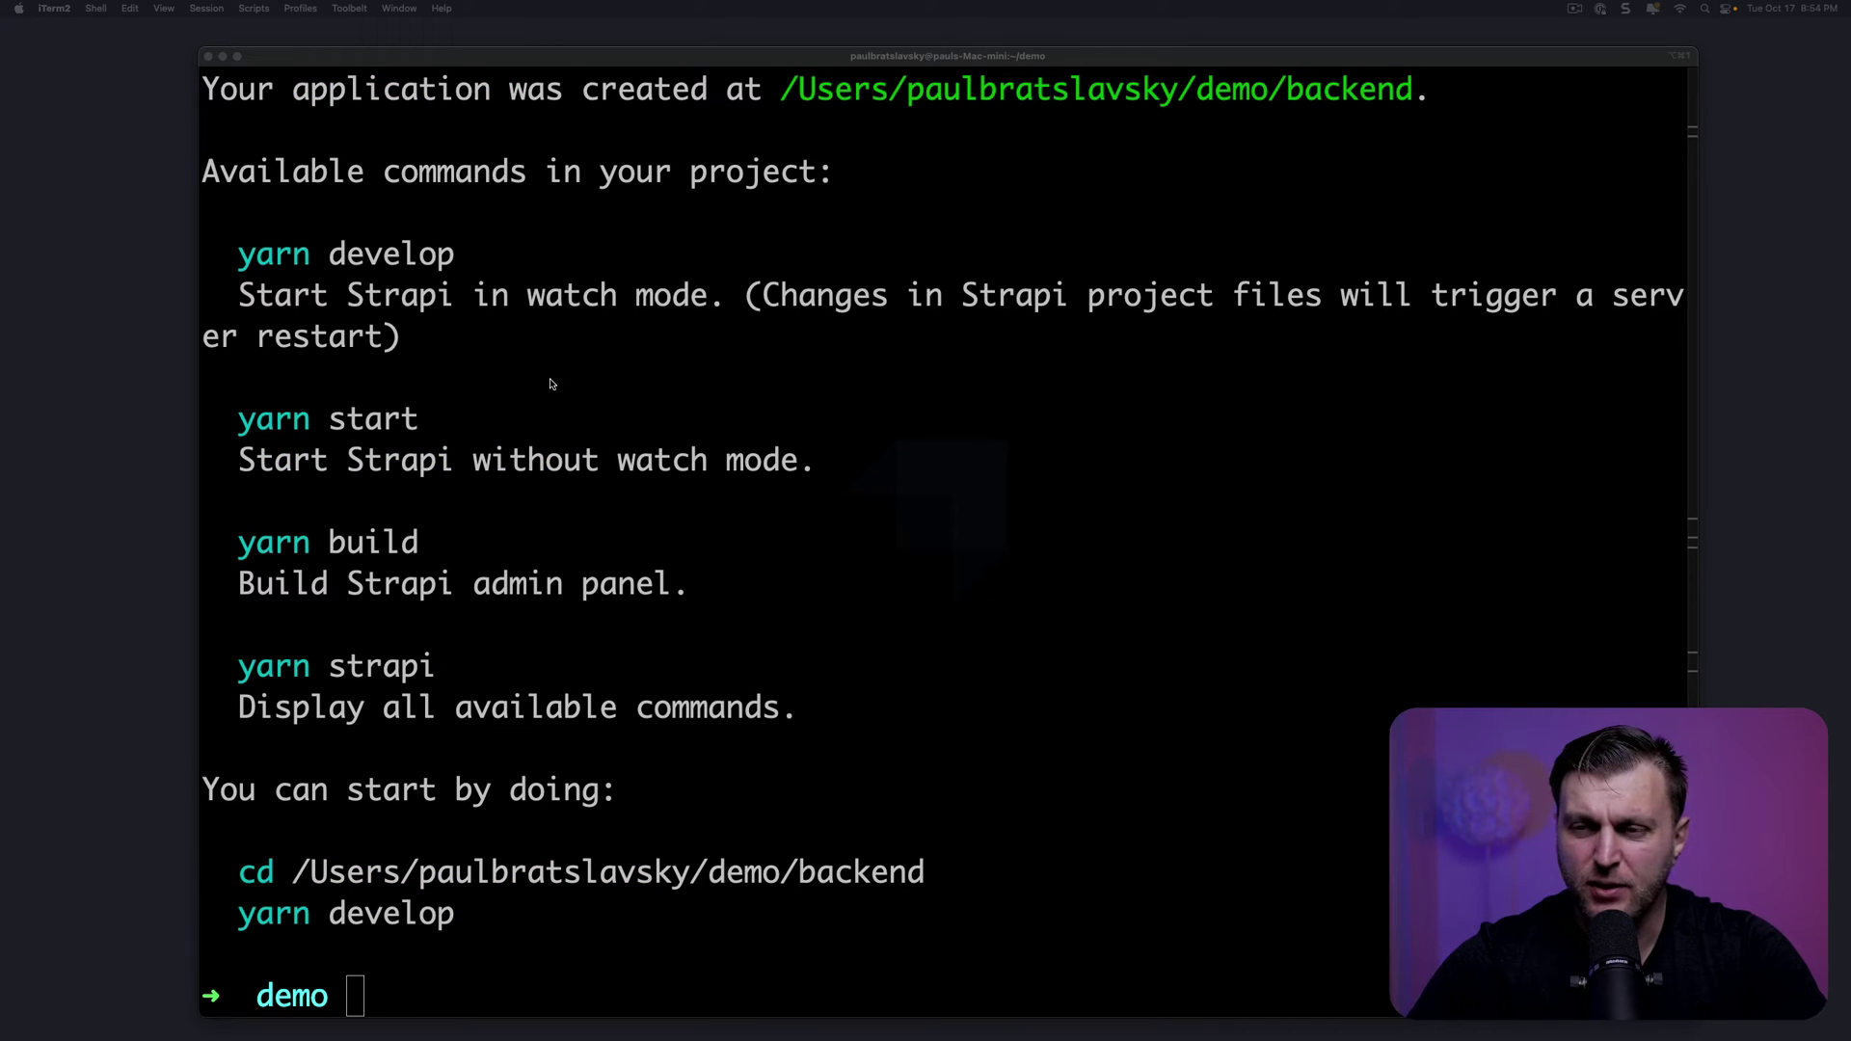
Type yarn build and yarn develop at the terminal prompt
left_click(488, 258)
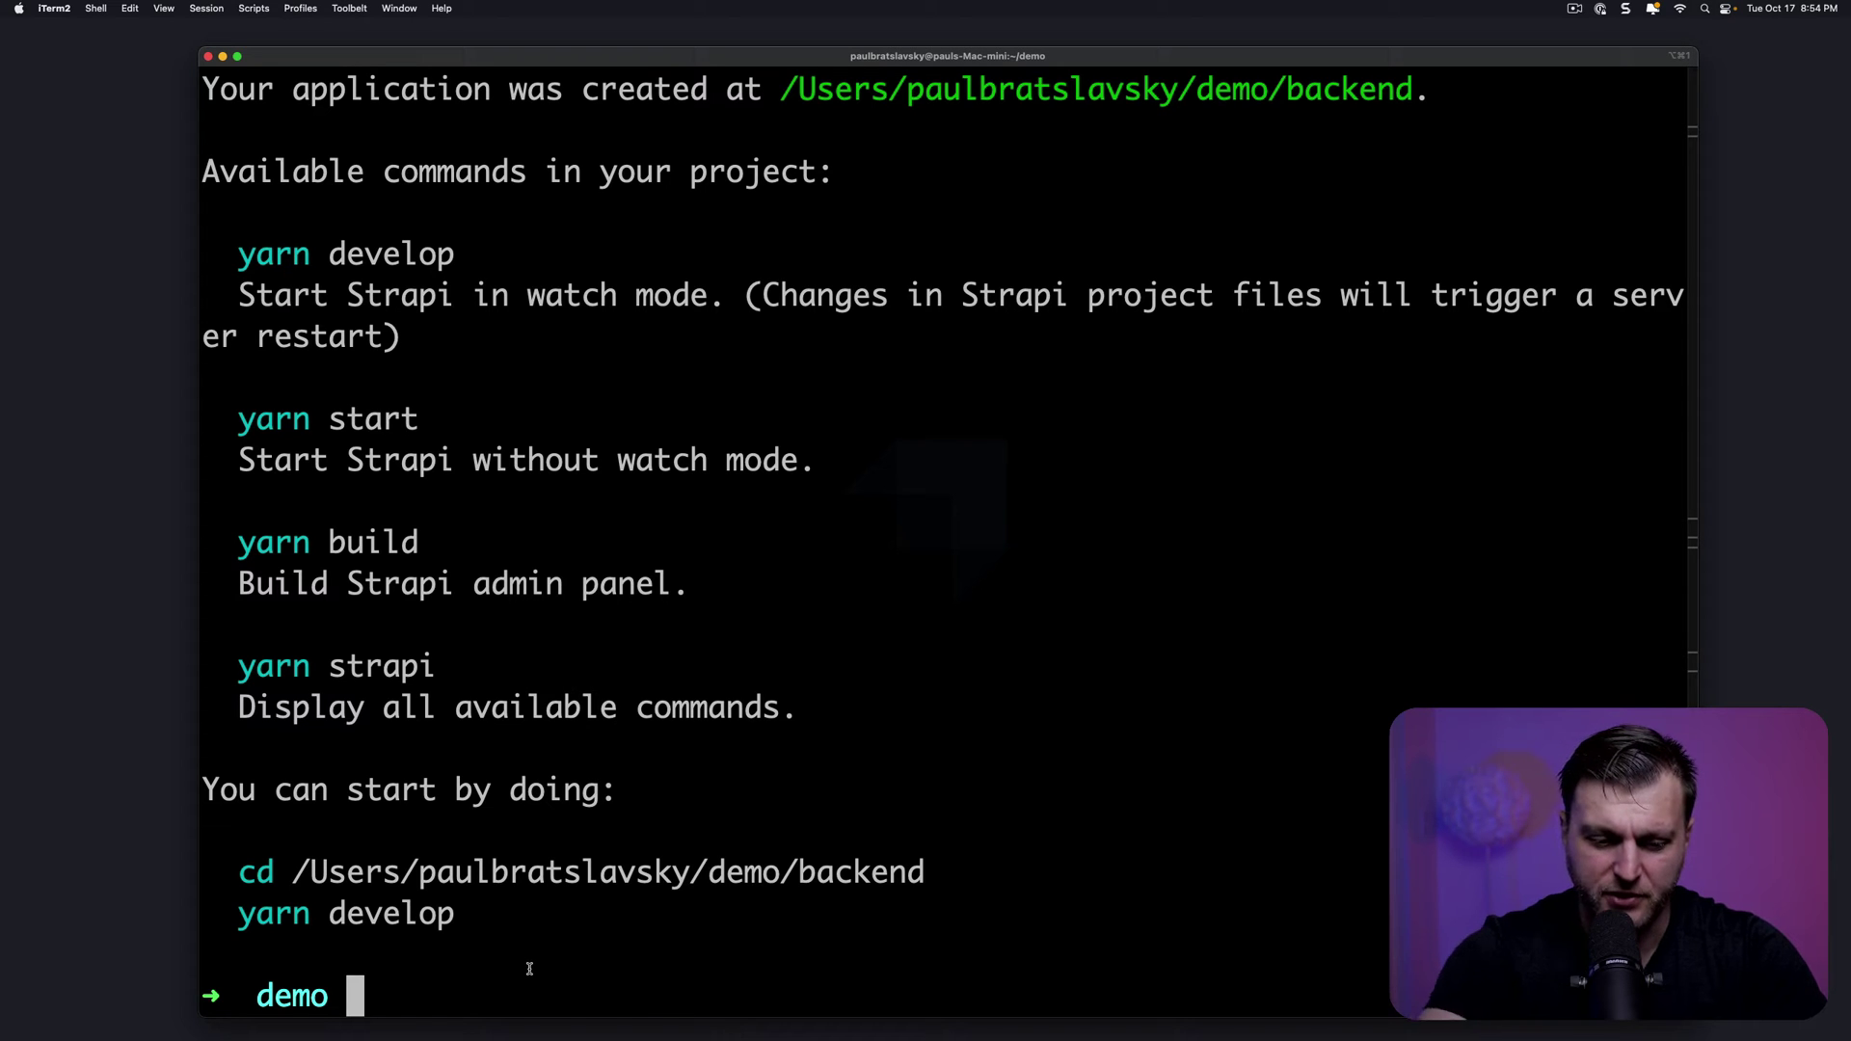
type("yarn build")
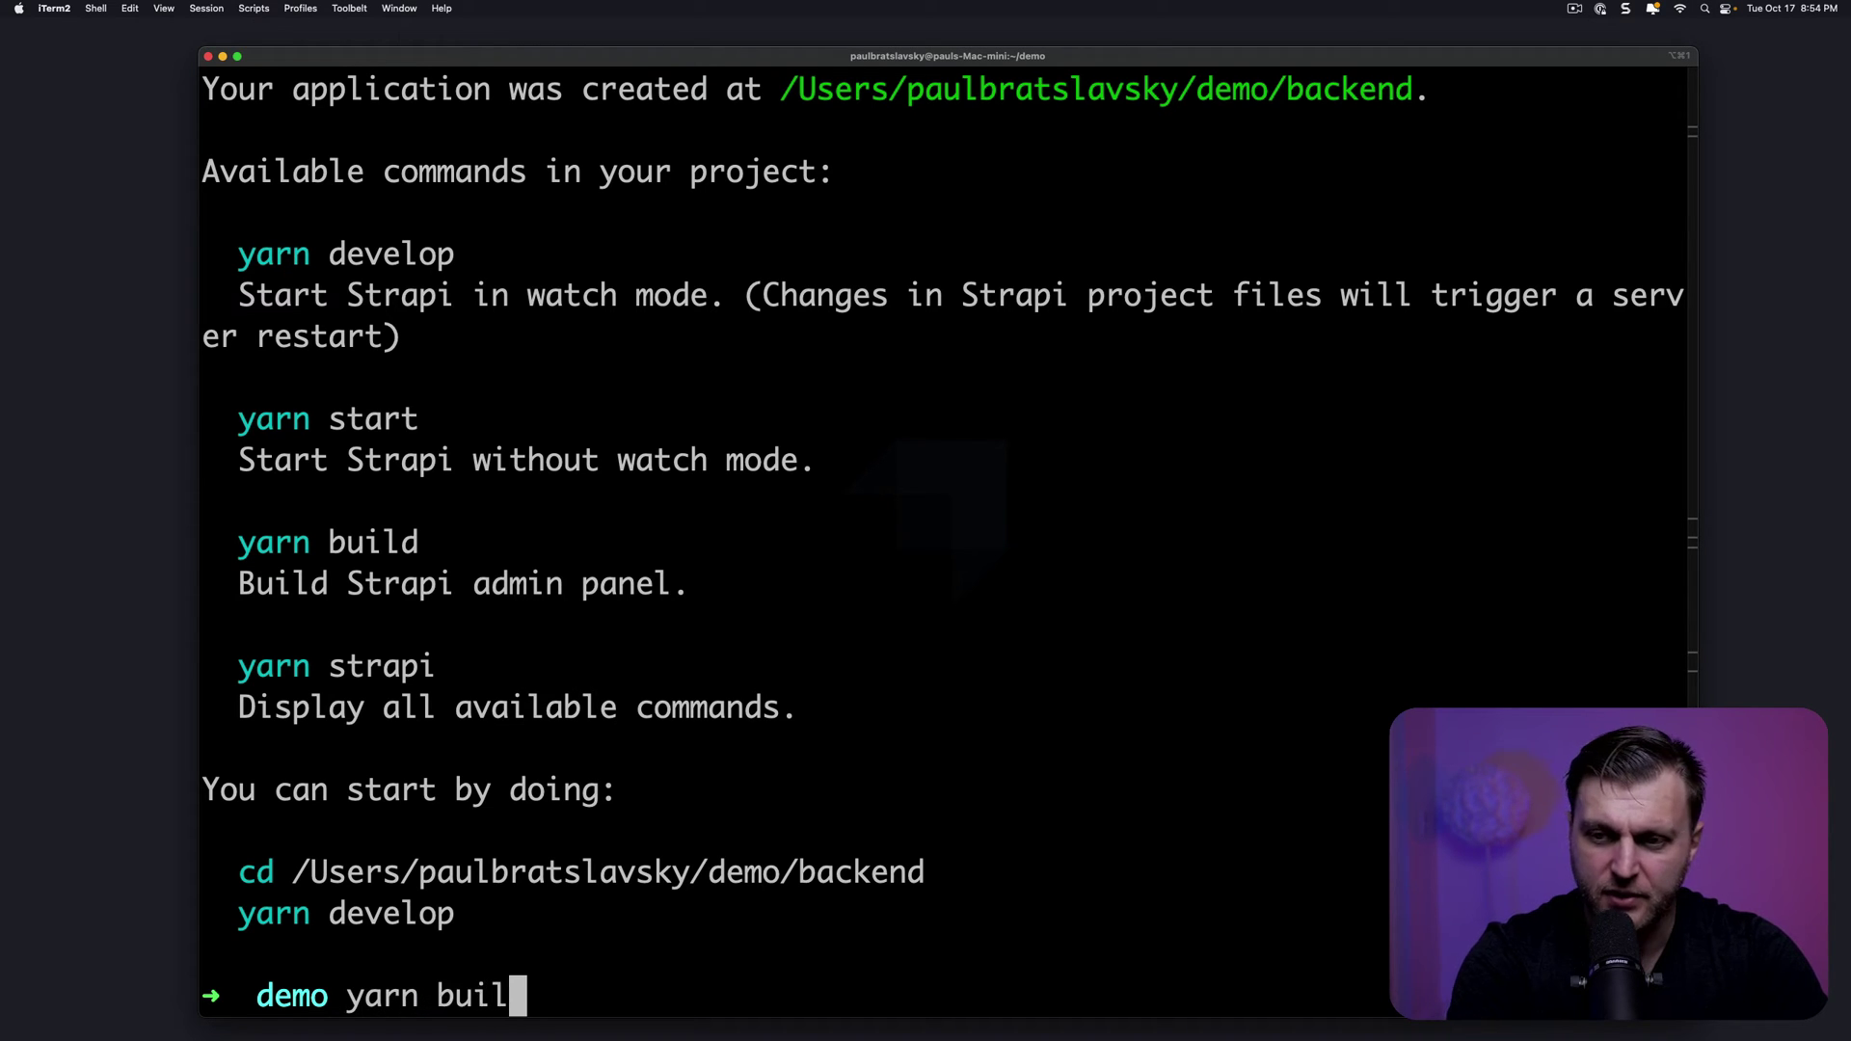
type("yarn")
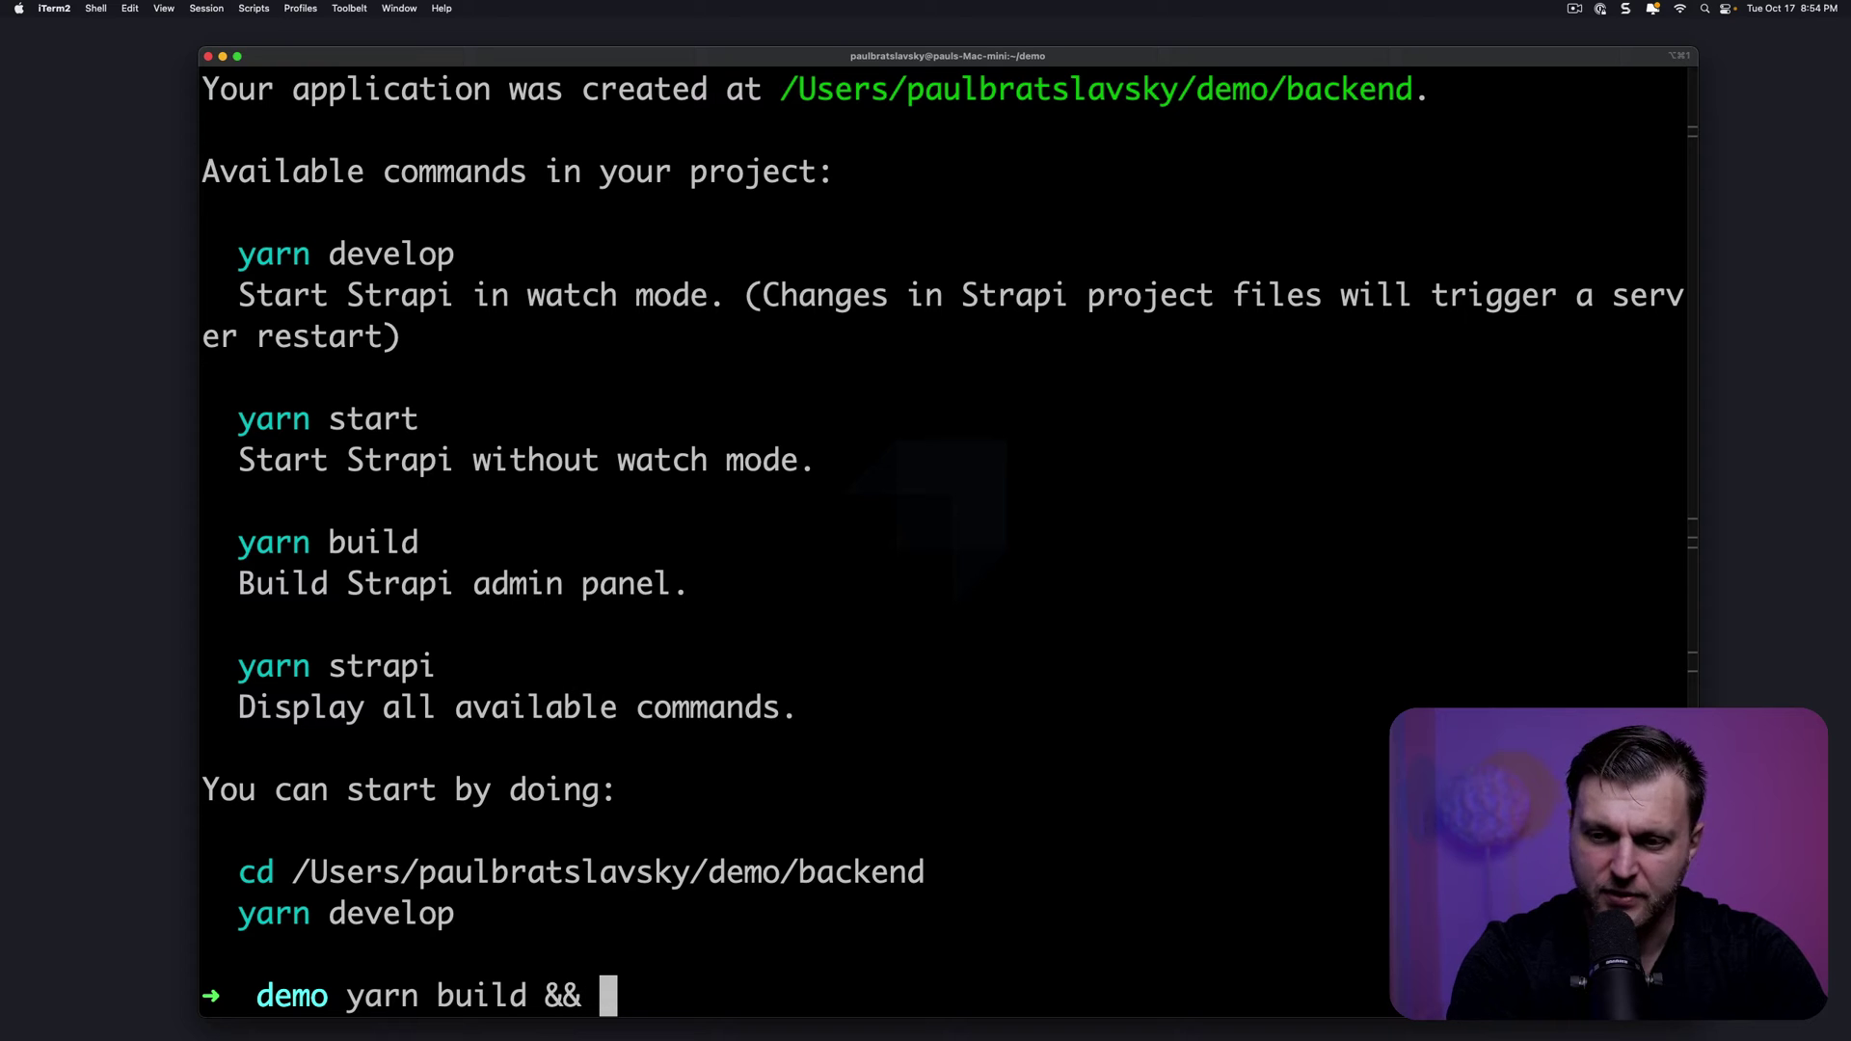
type(" de")
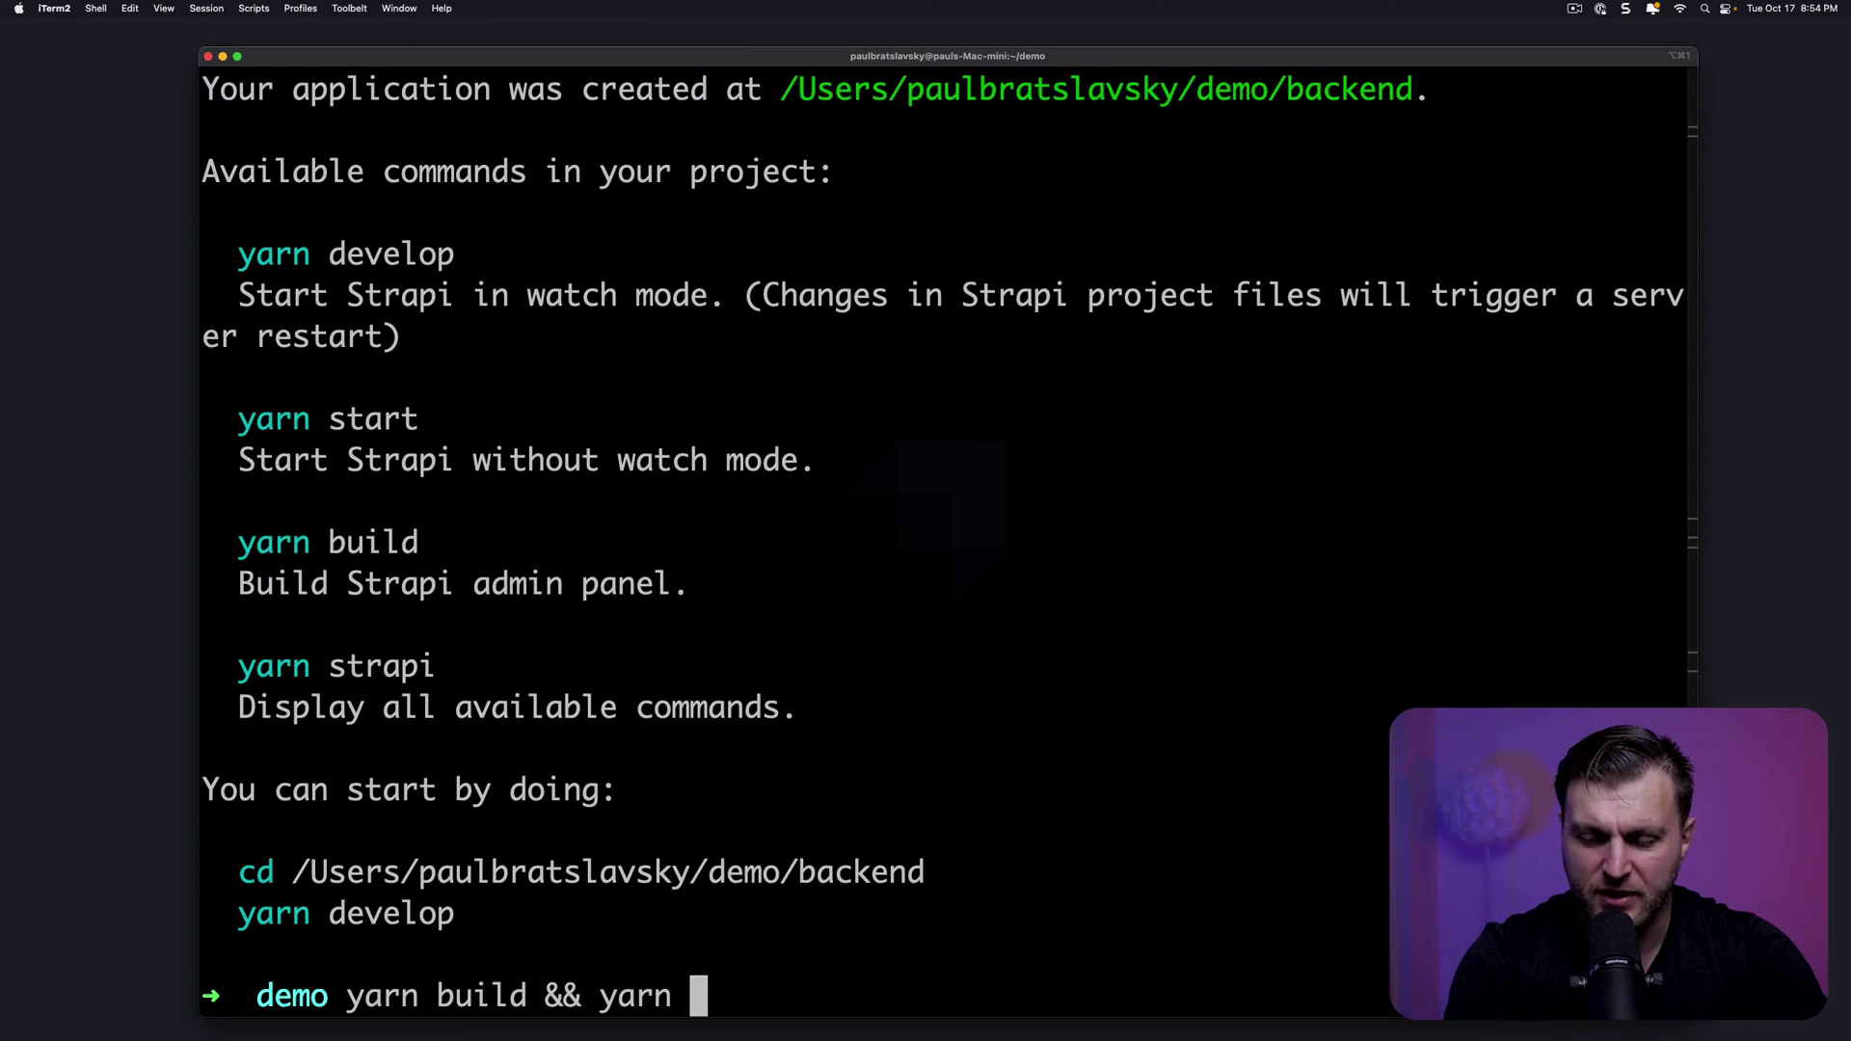
type("velop")
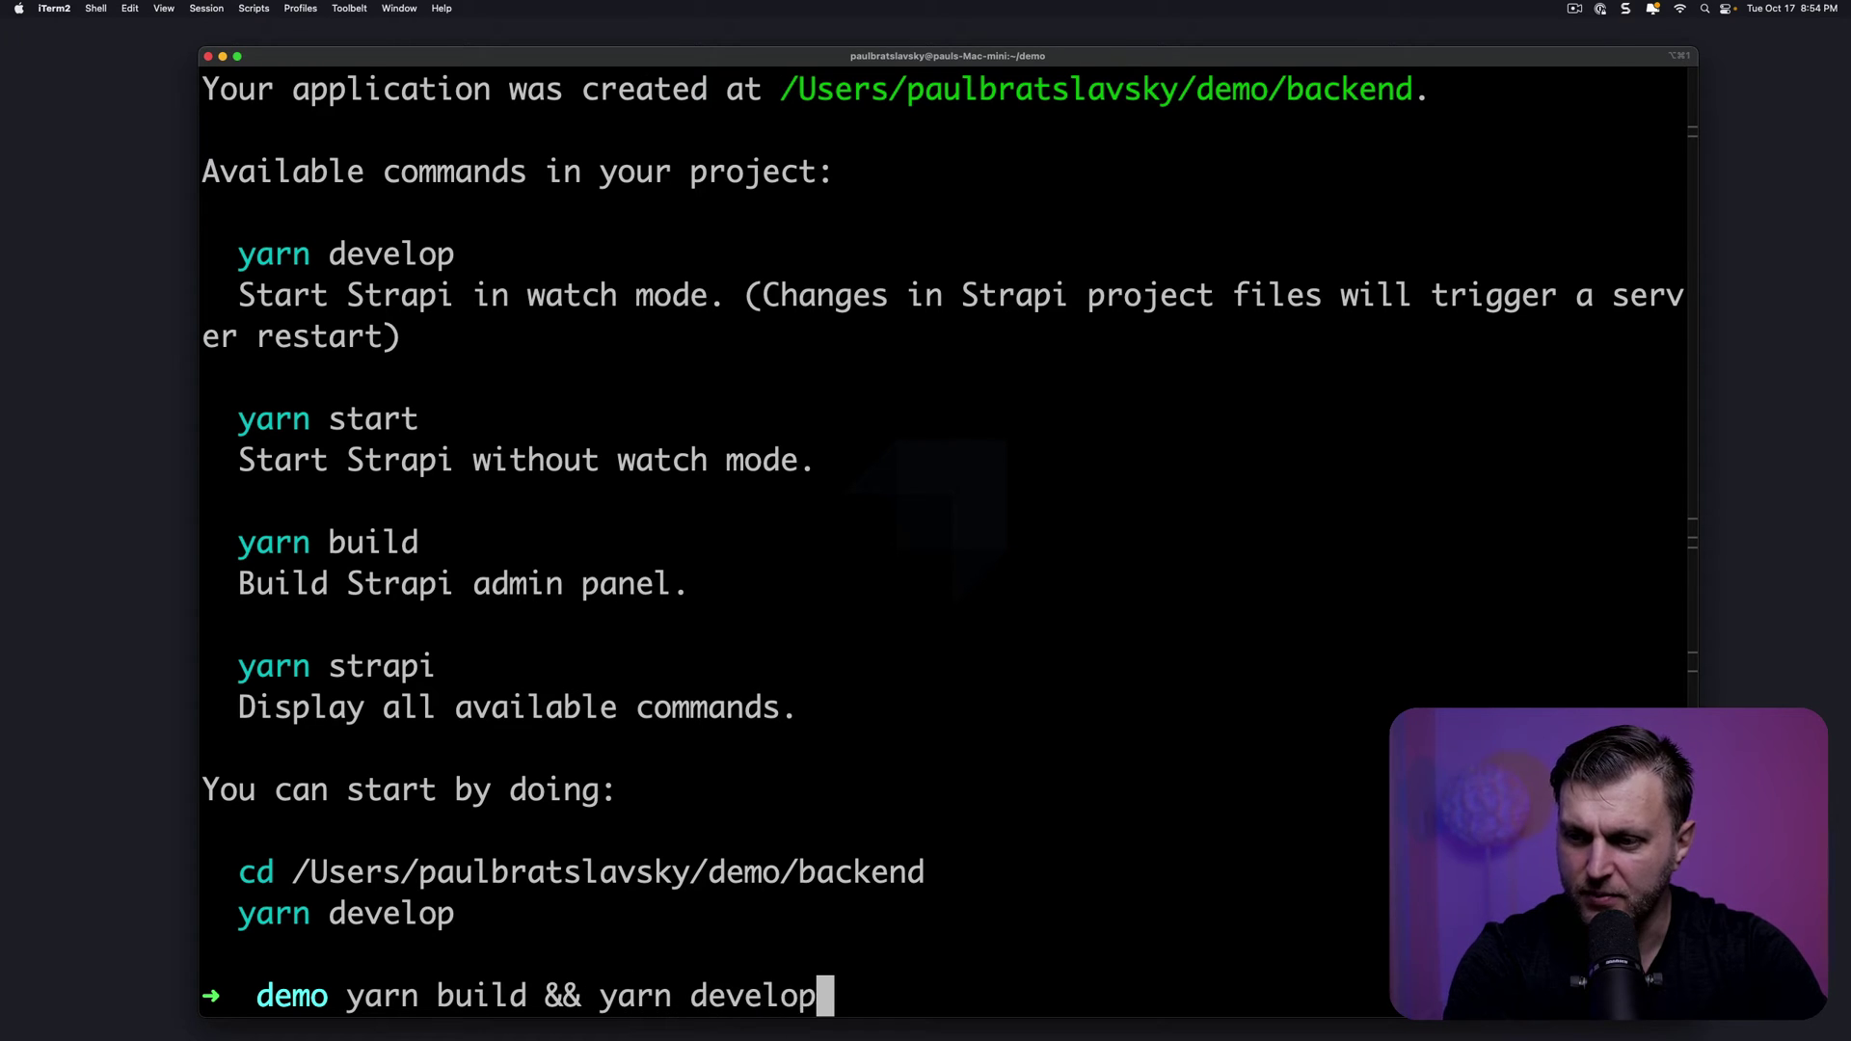
After the build fails in demo, run yarn build && yarn develop inside backend/
key("Return")
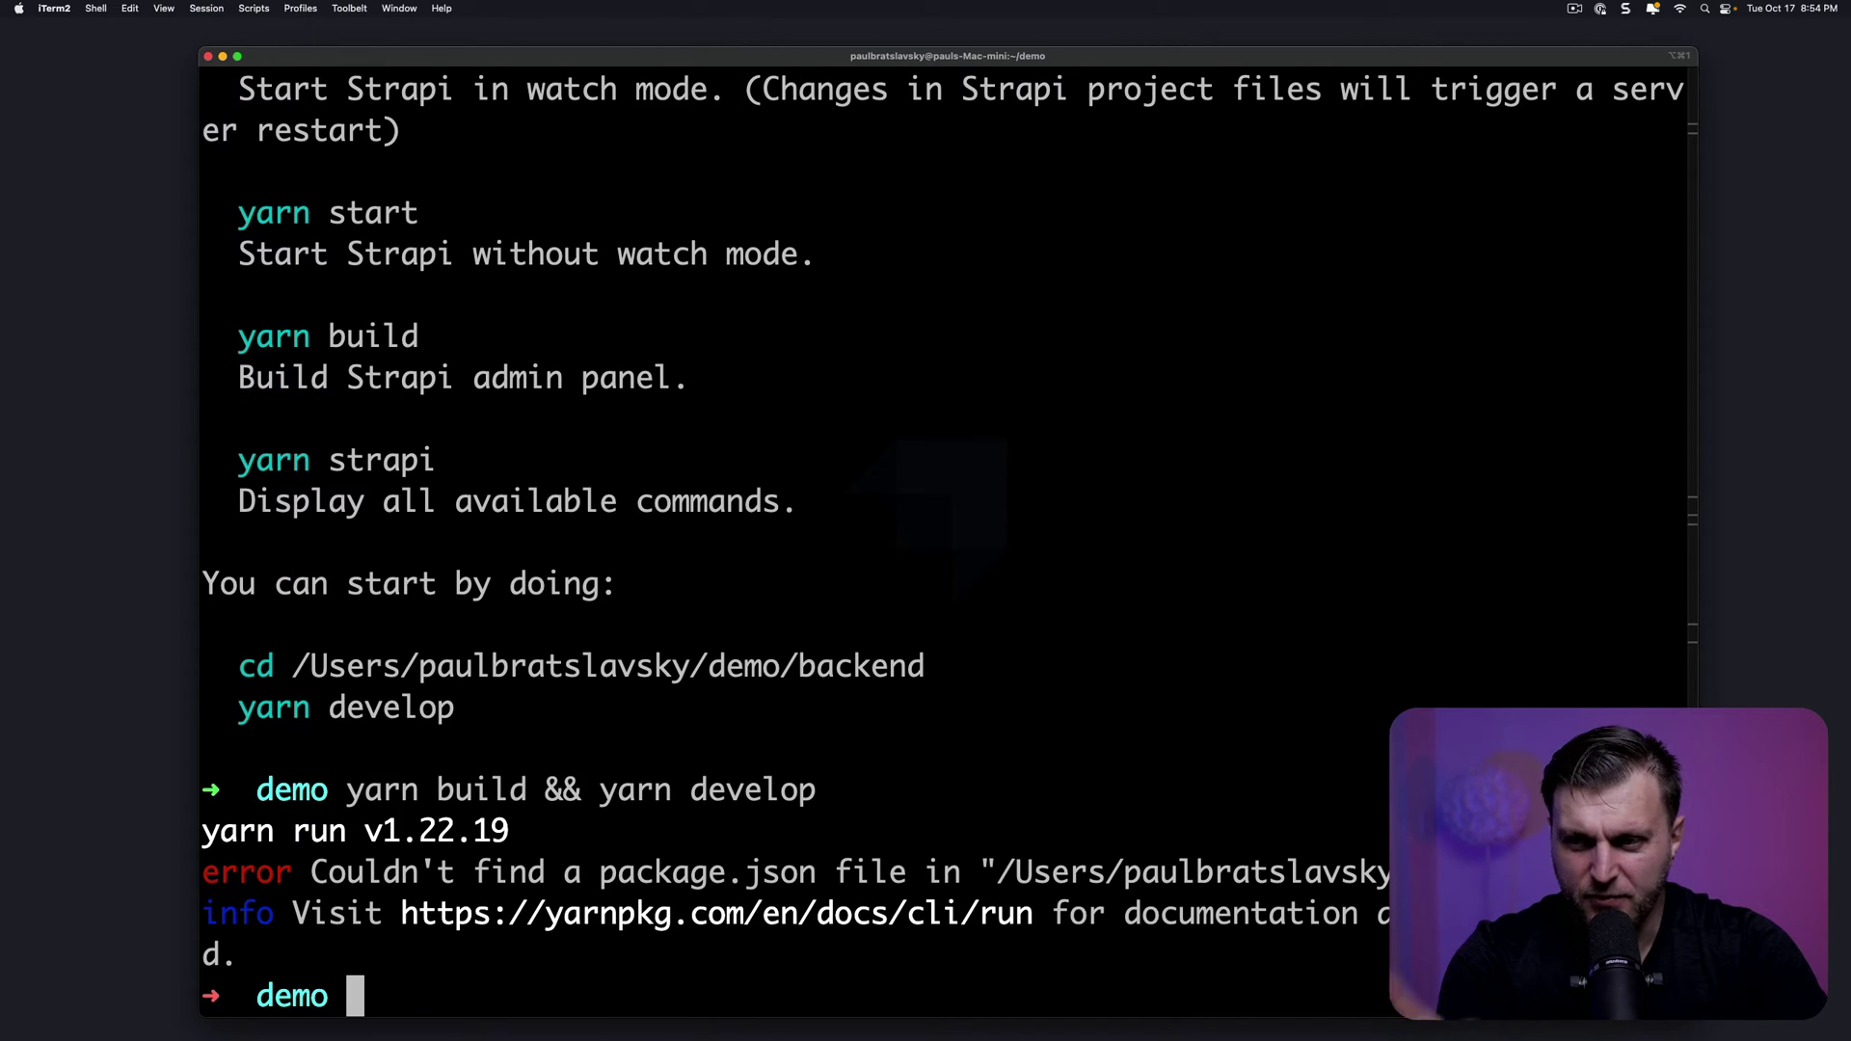
type("cd ")
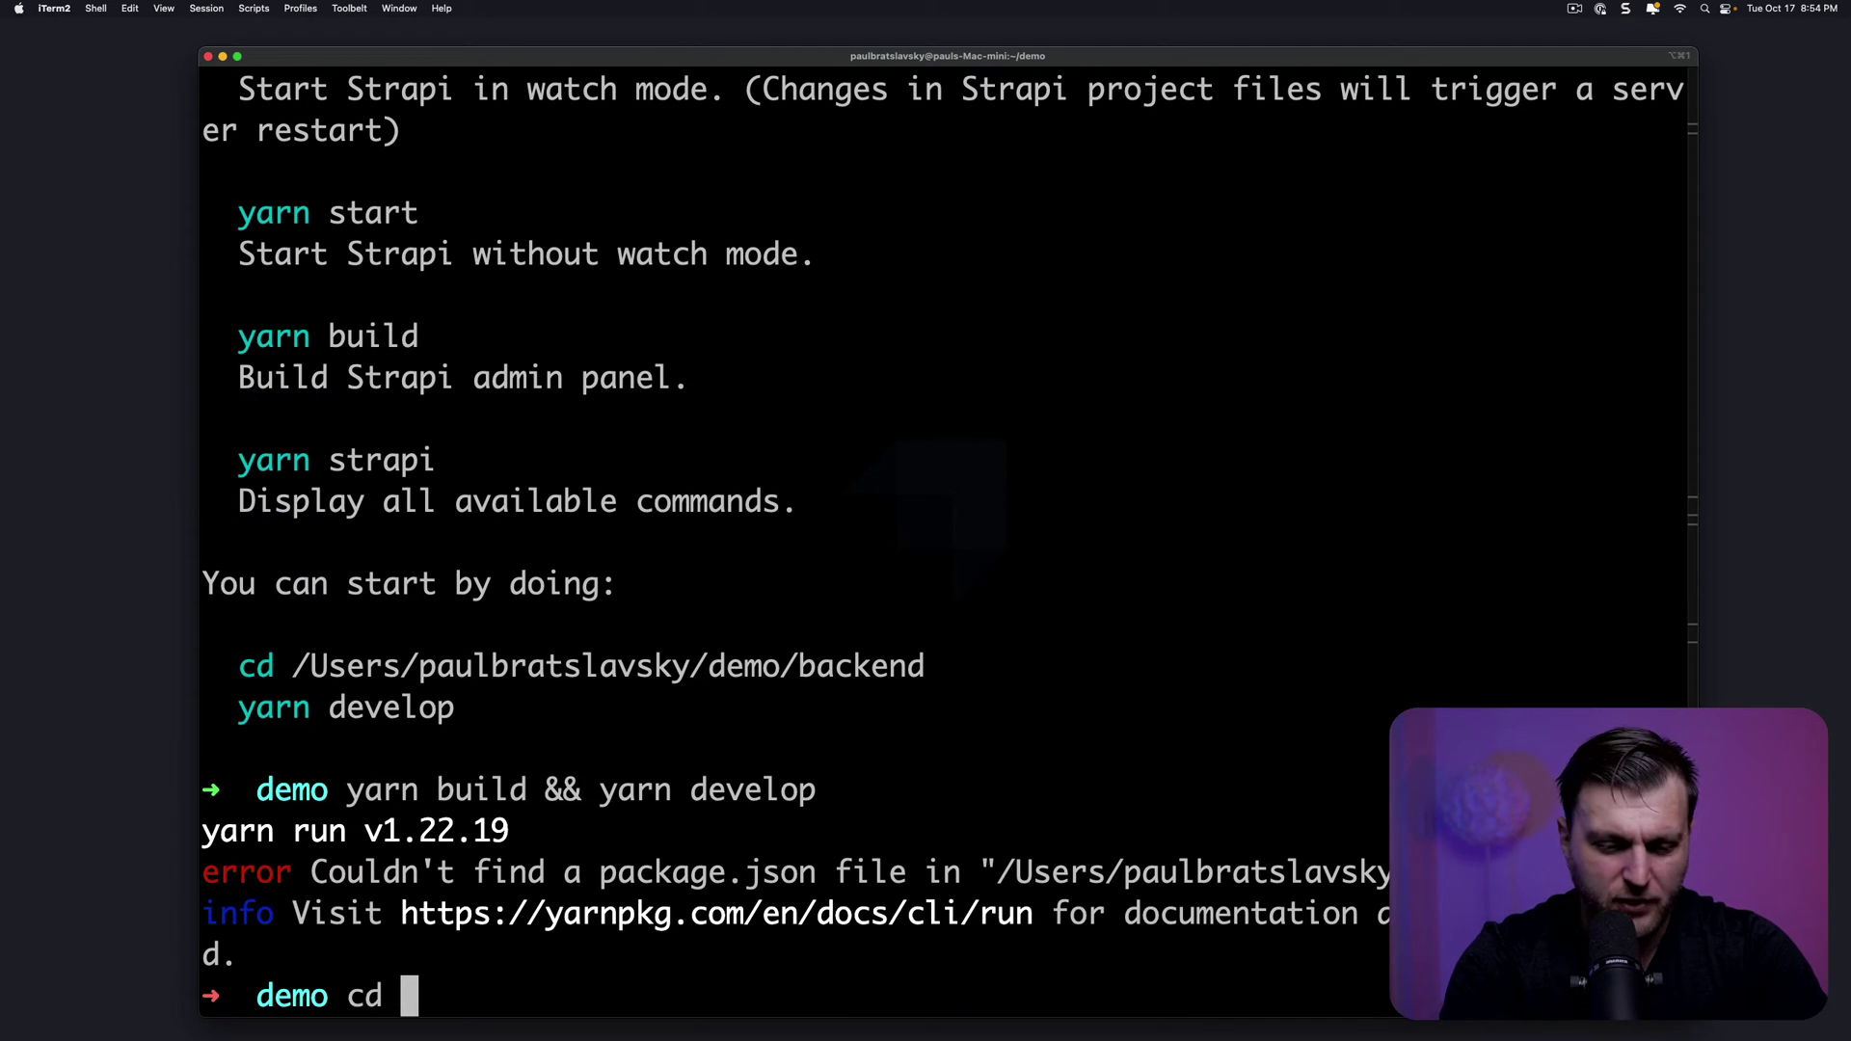
type("backend/")
key("Return")
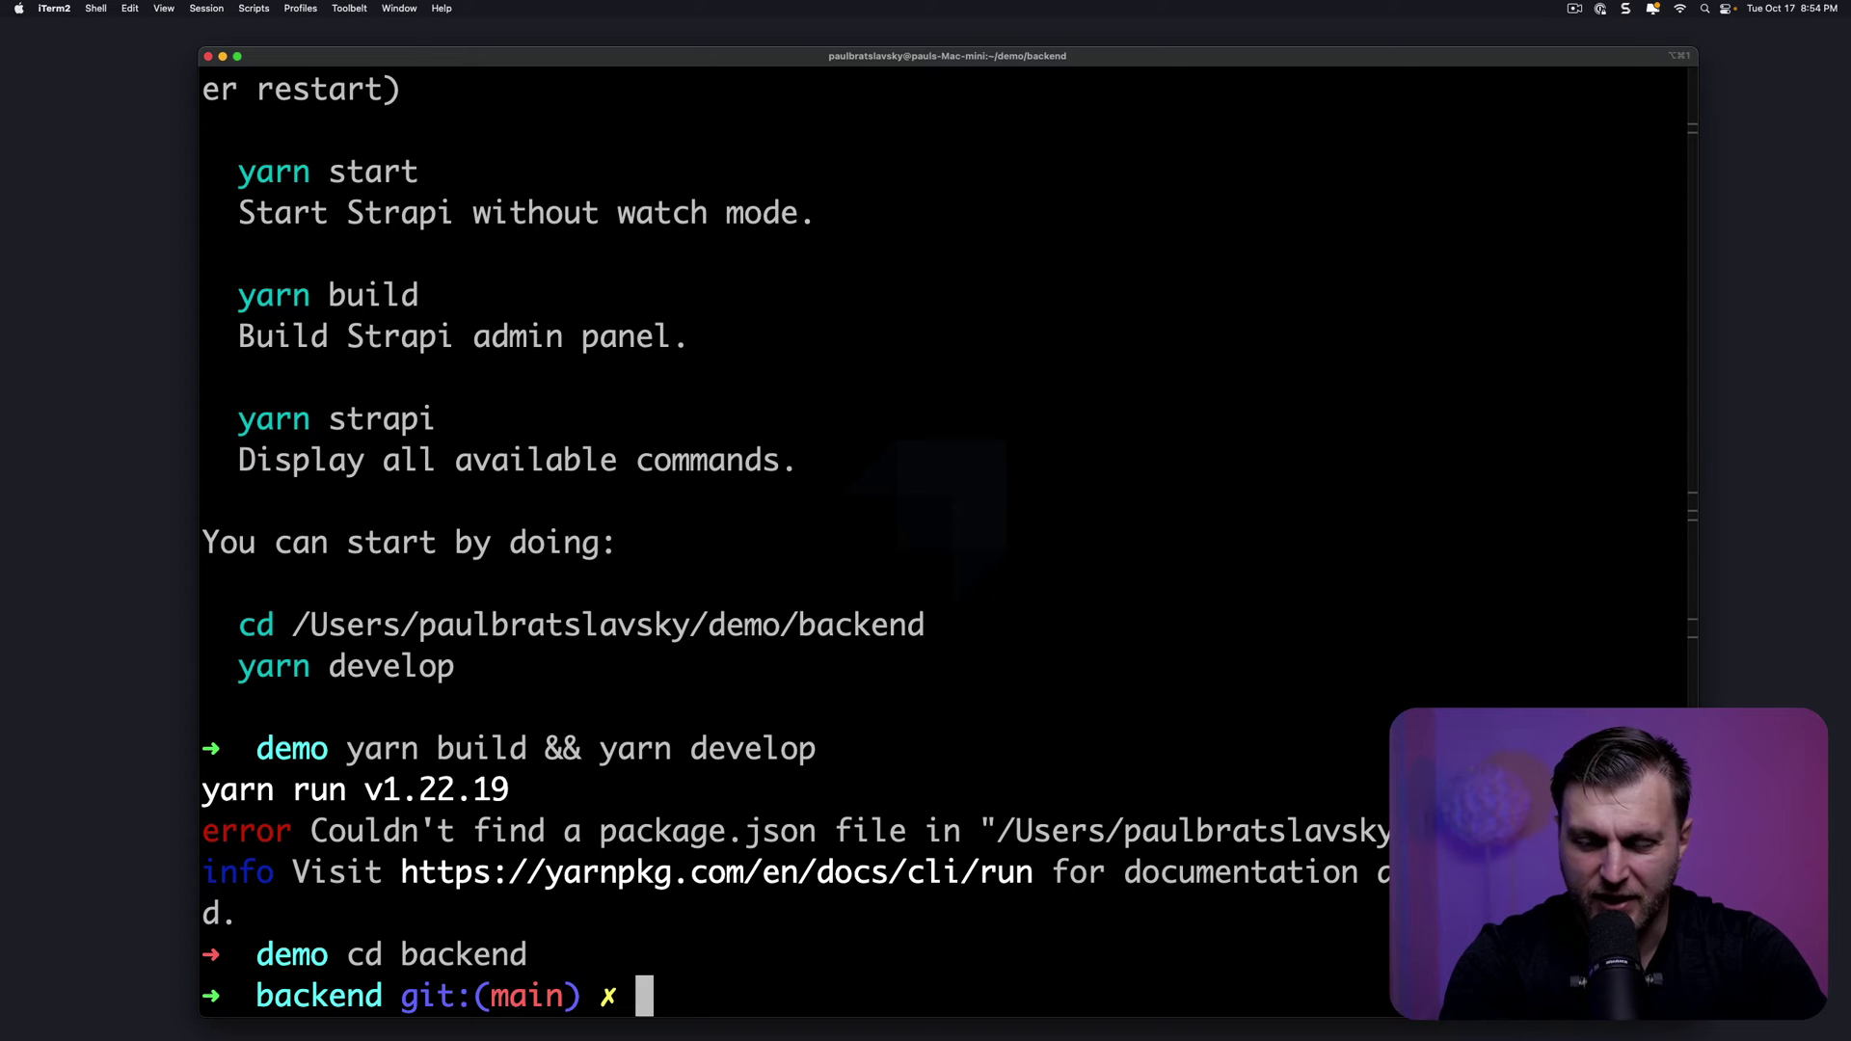
type("yarn bui")
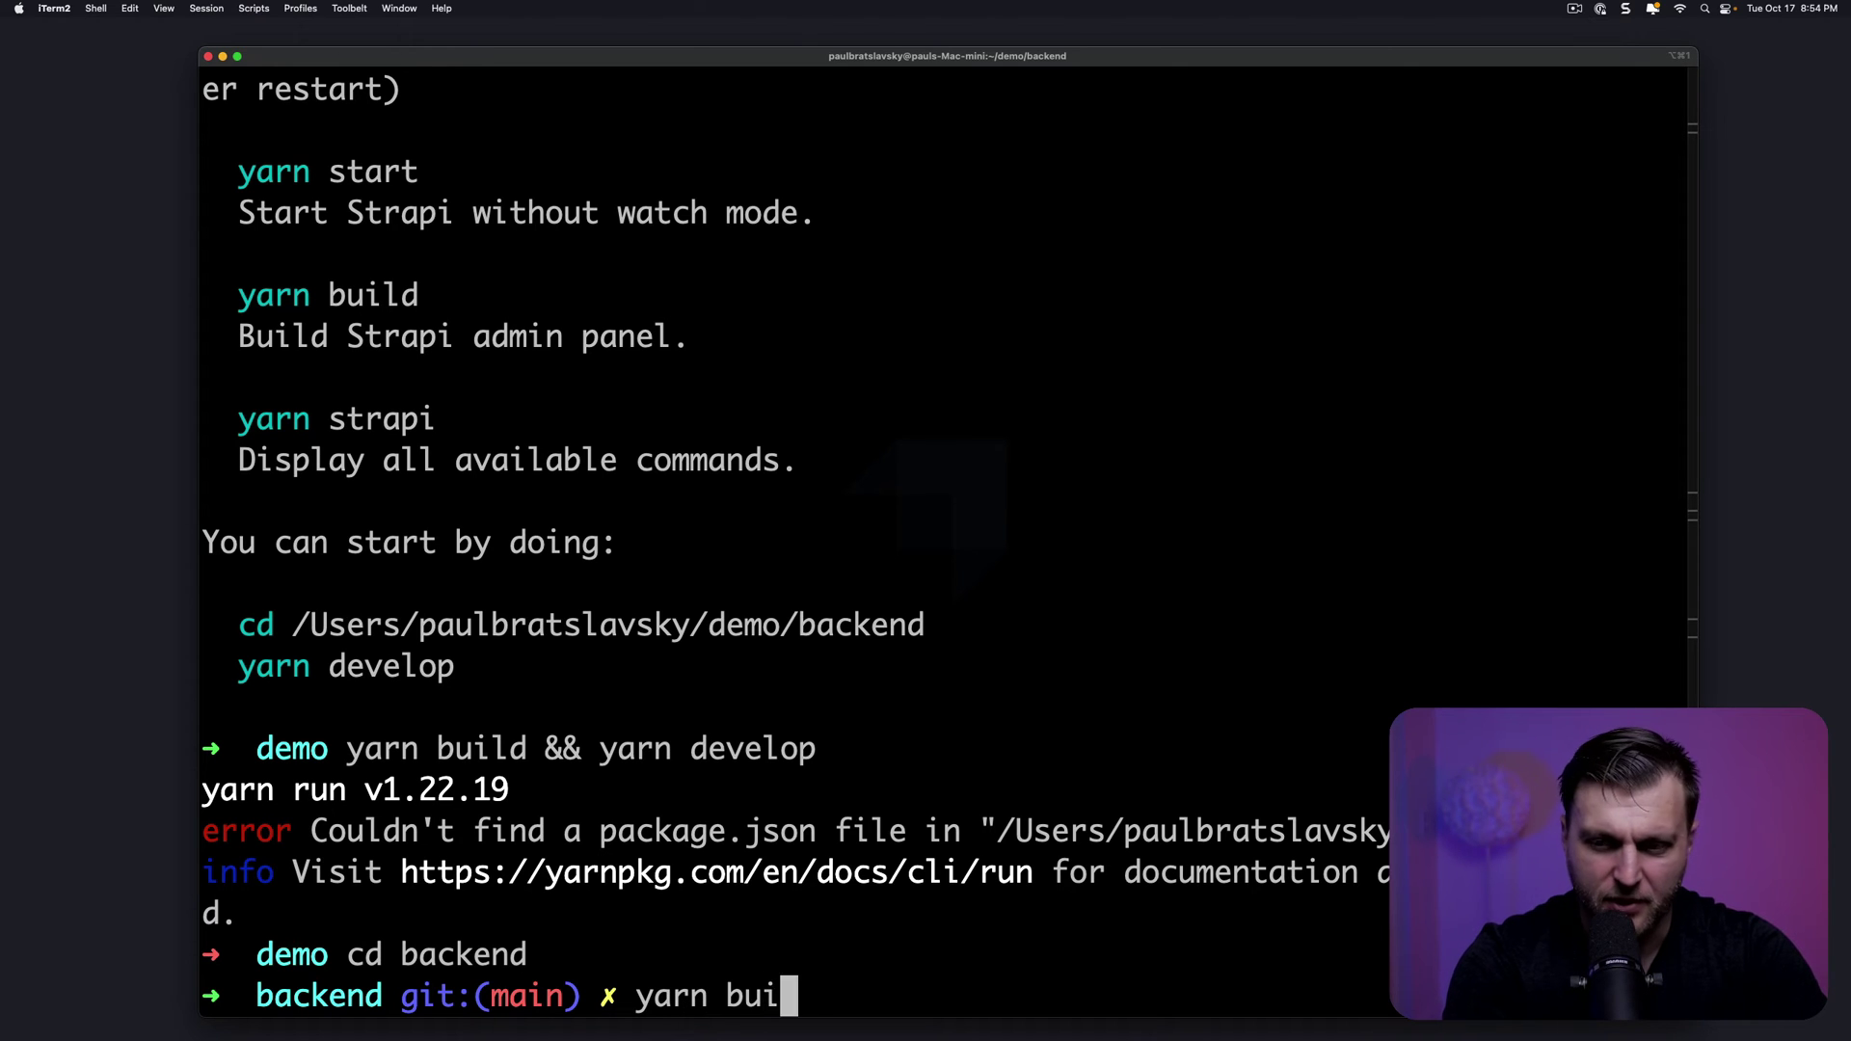
type("ld && y")
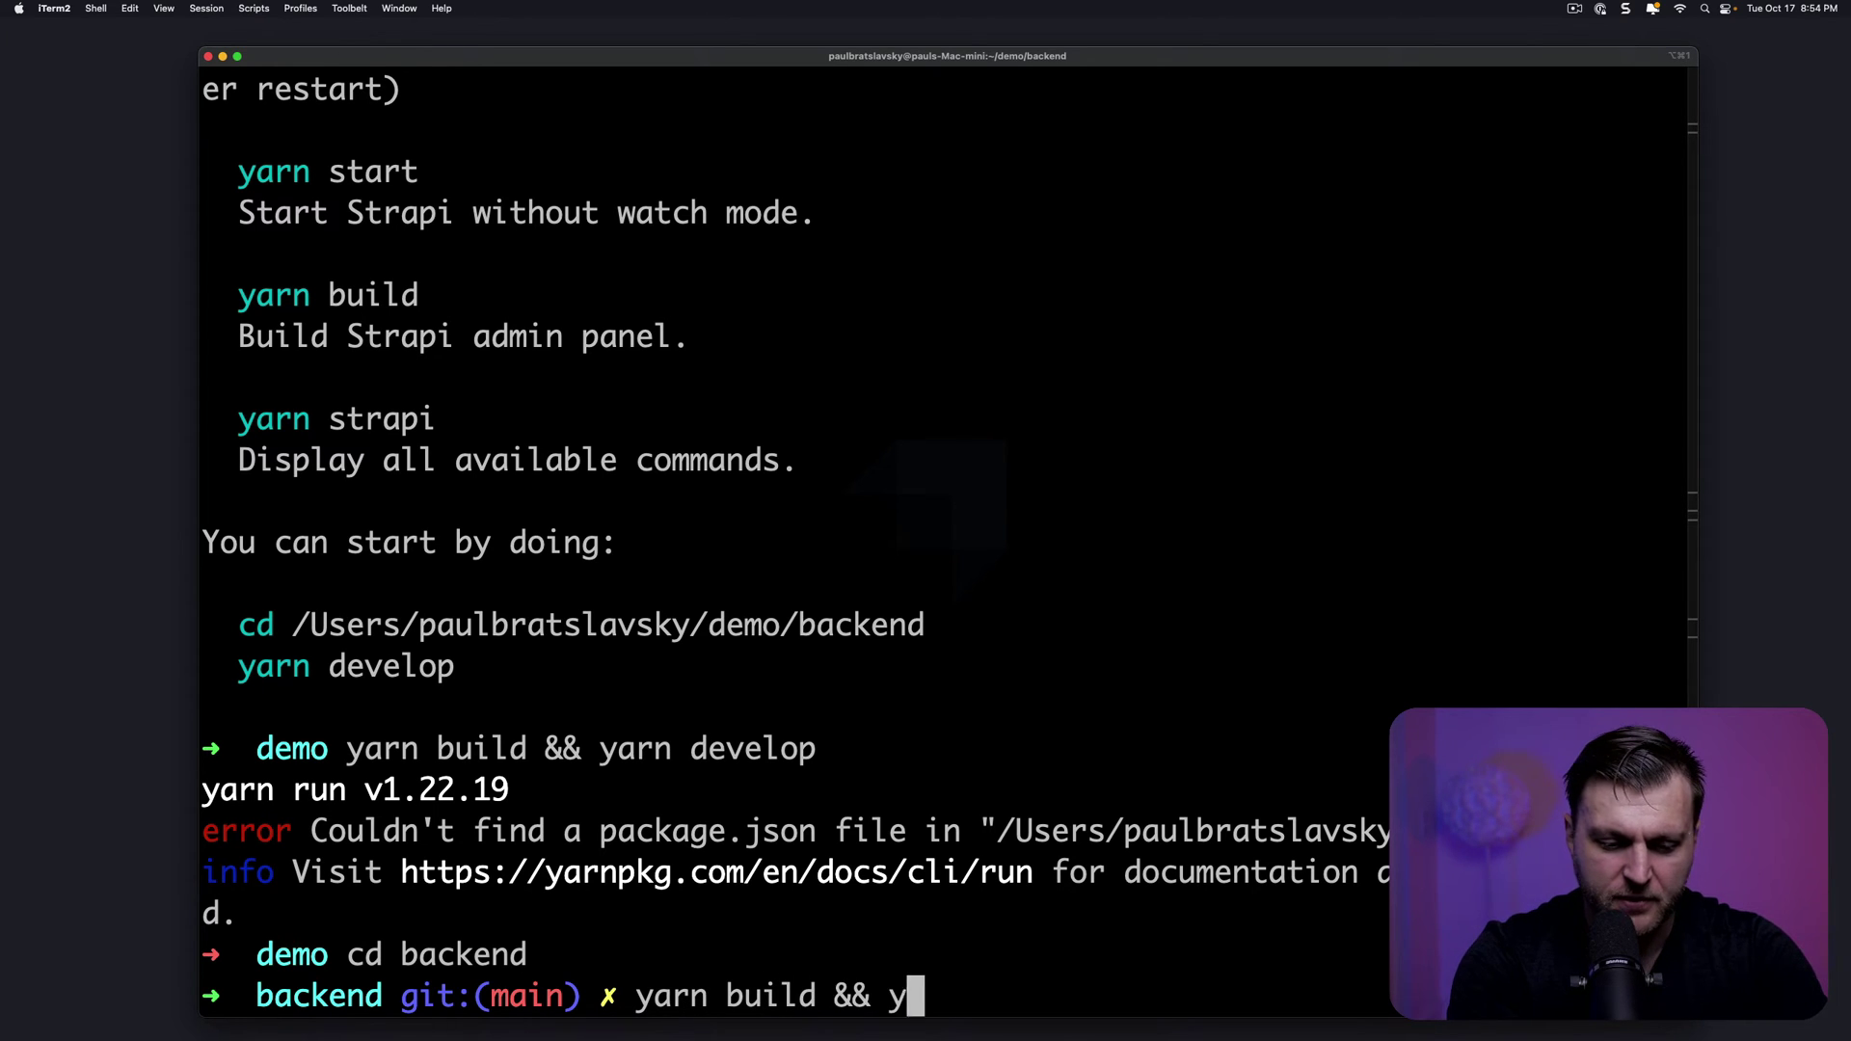
type("arn develop")
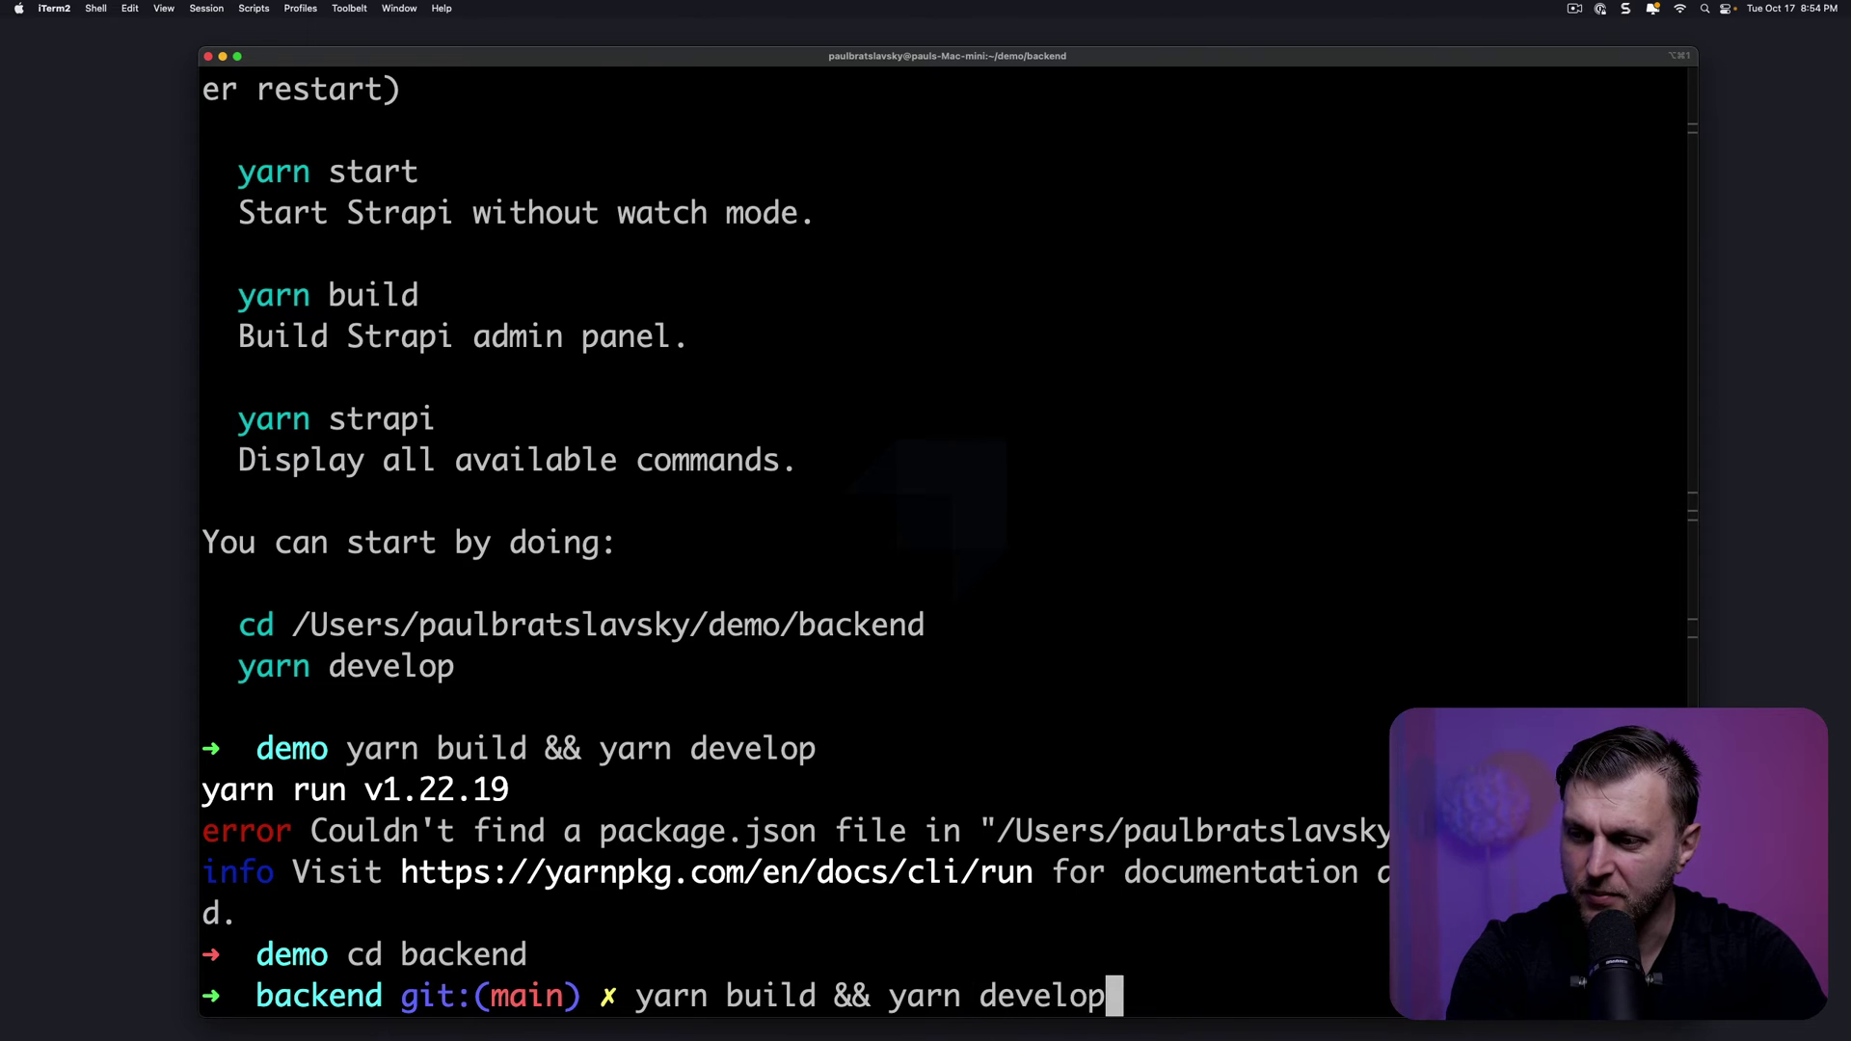
key("Return")
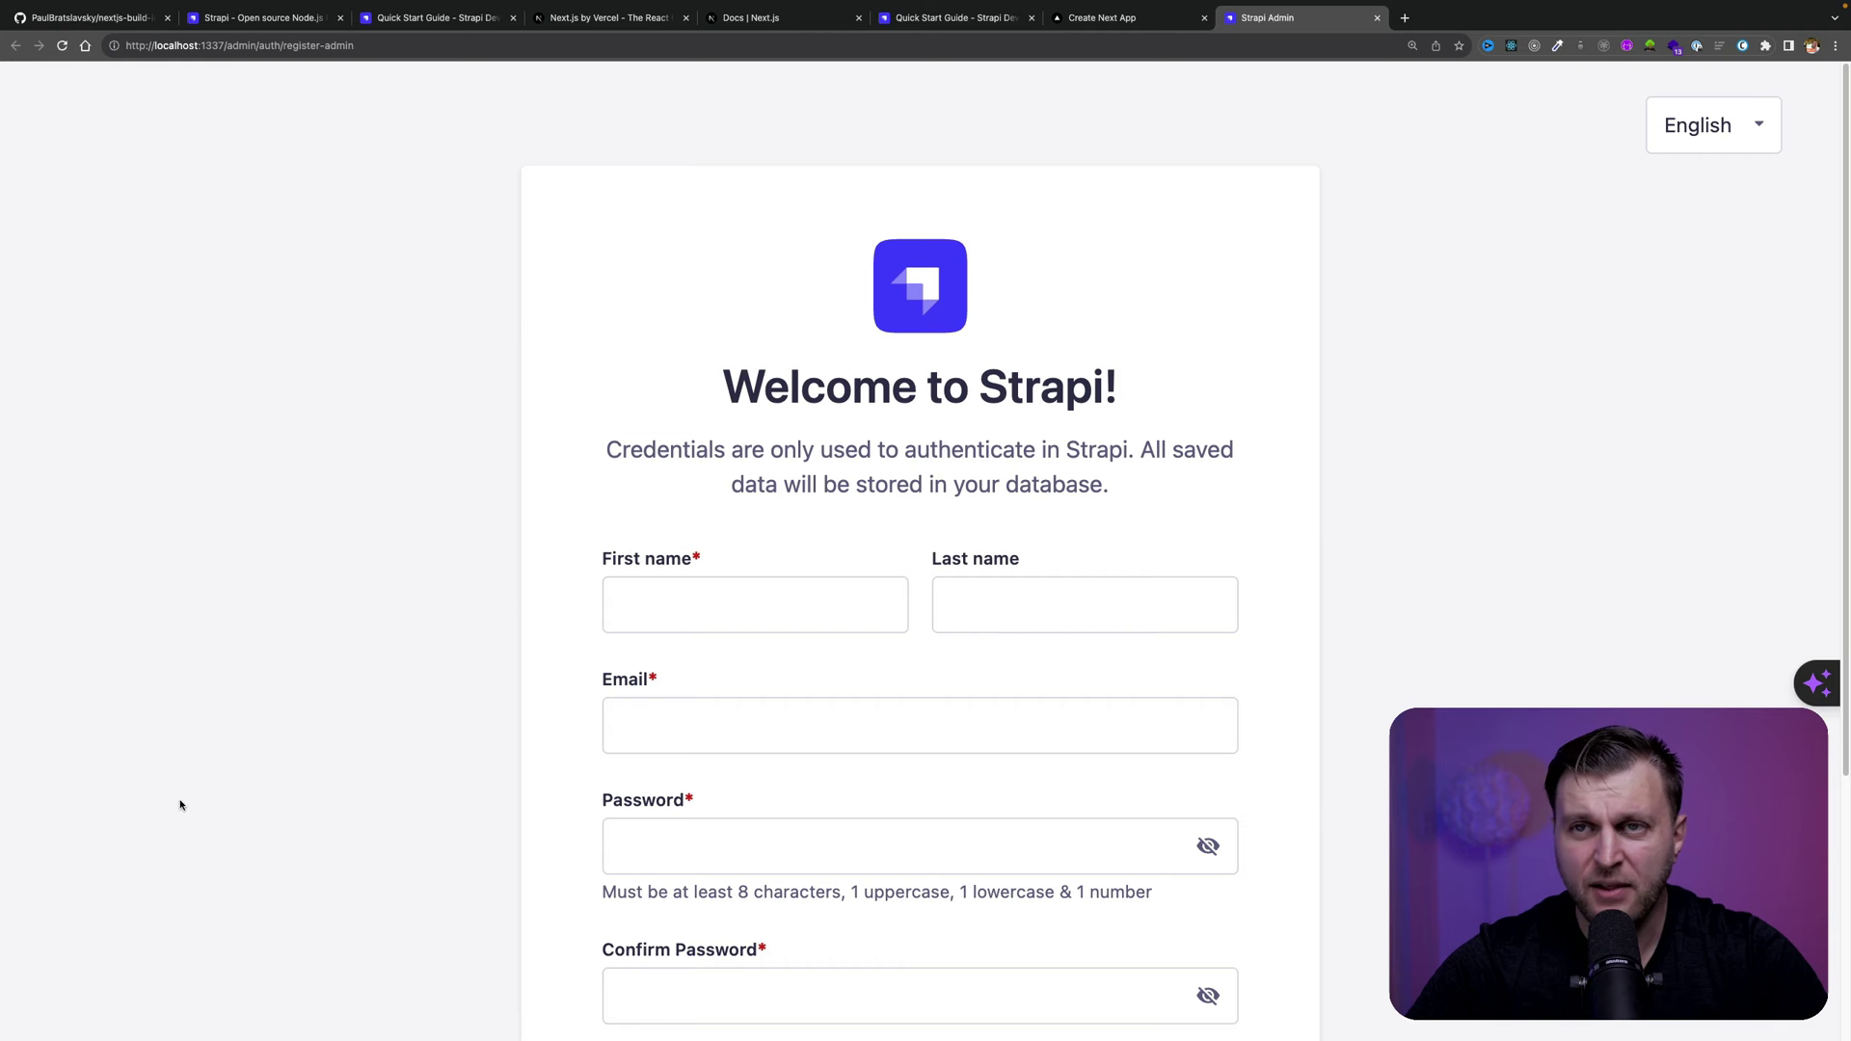
Enter the administrator's first name, last name, email and password, confirm it, and submit registration
left_click(705, 609)
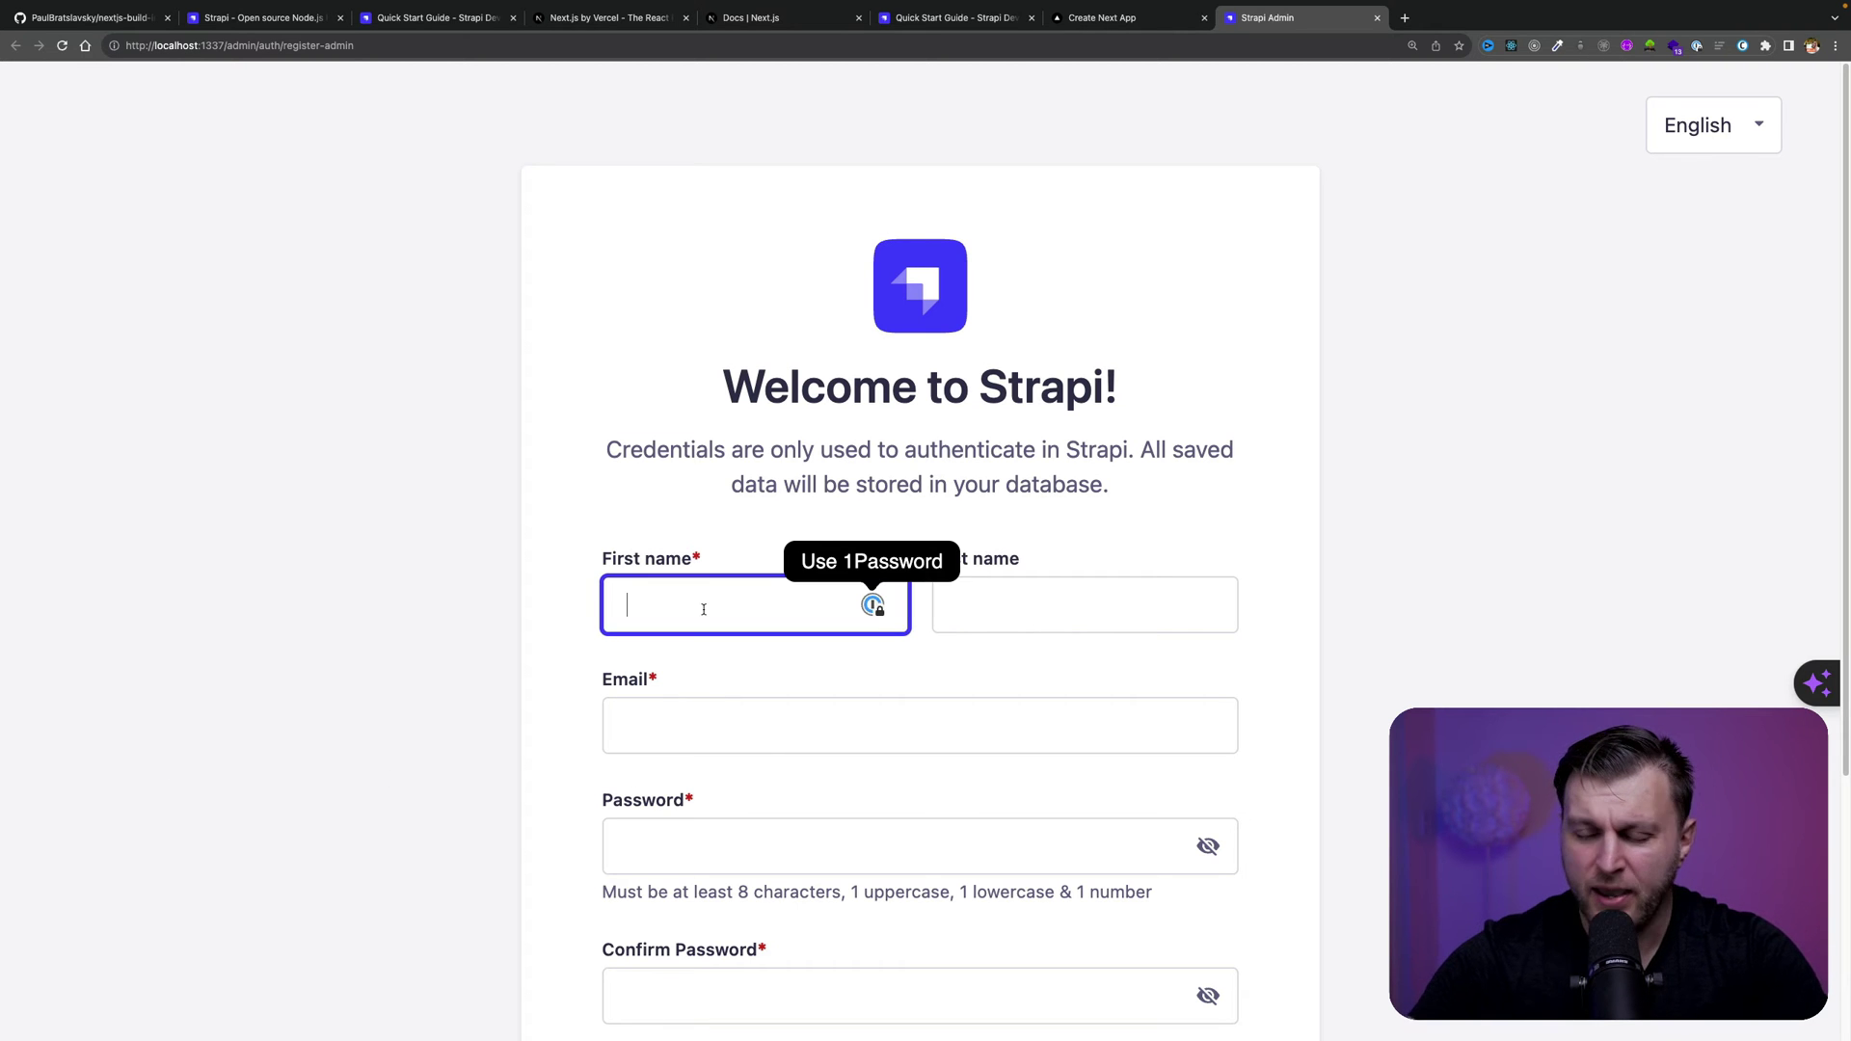
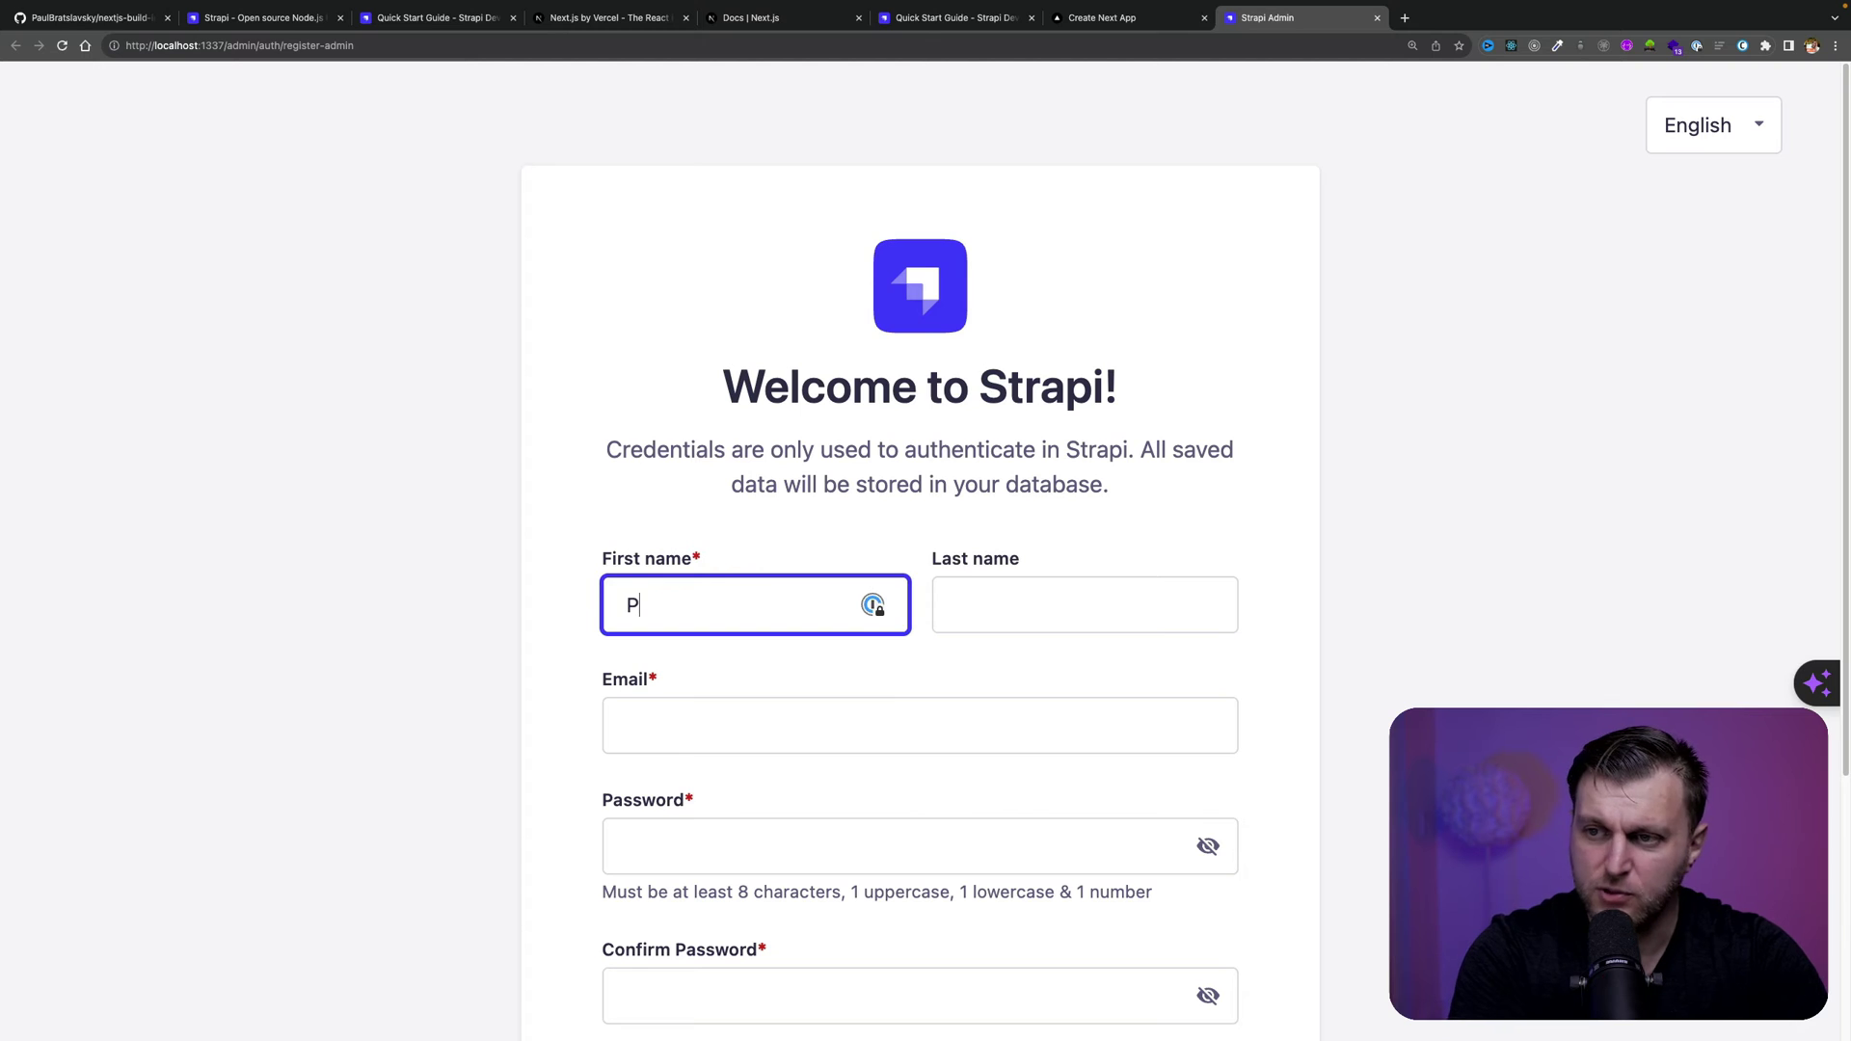
key("Tab")
key("Tab")
type("p")
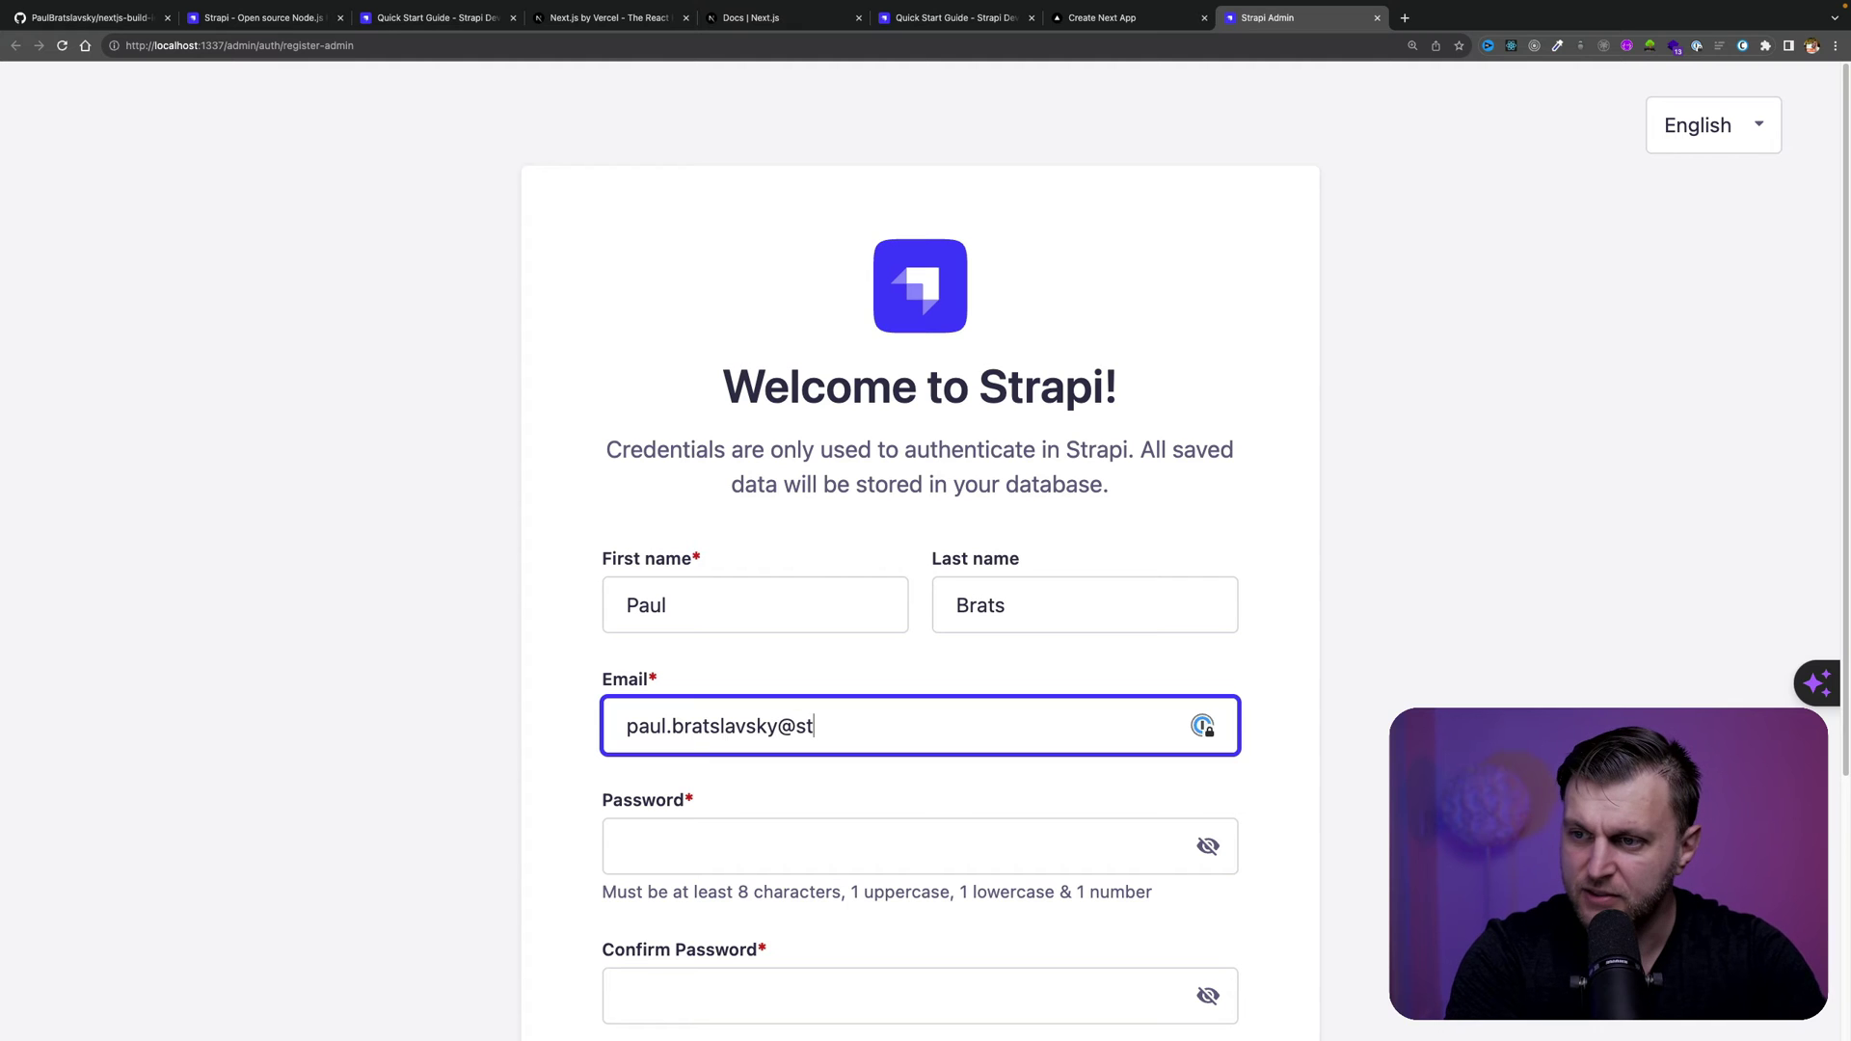
key("Tab")
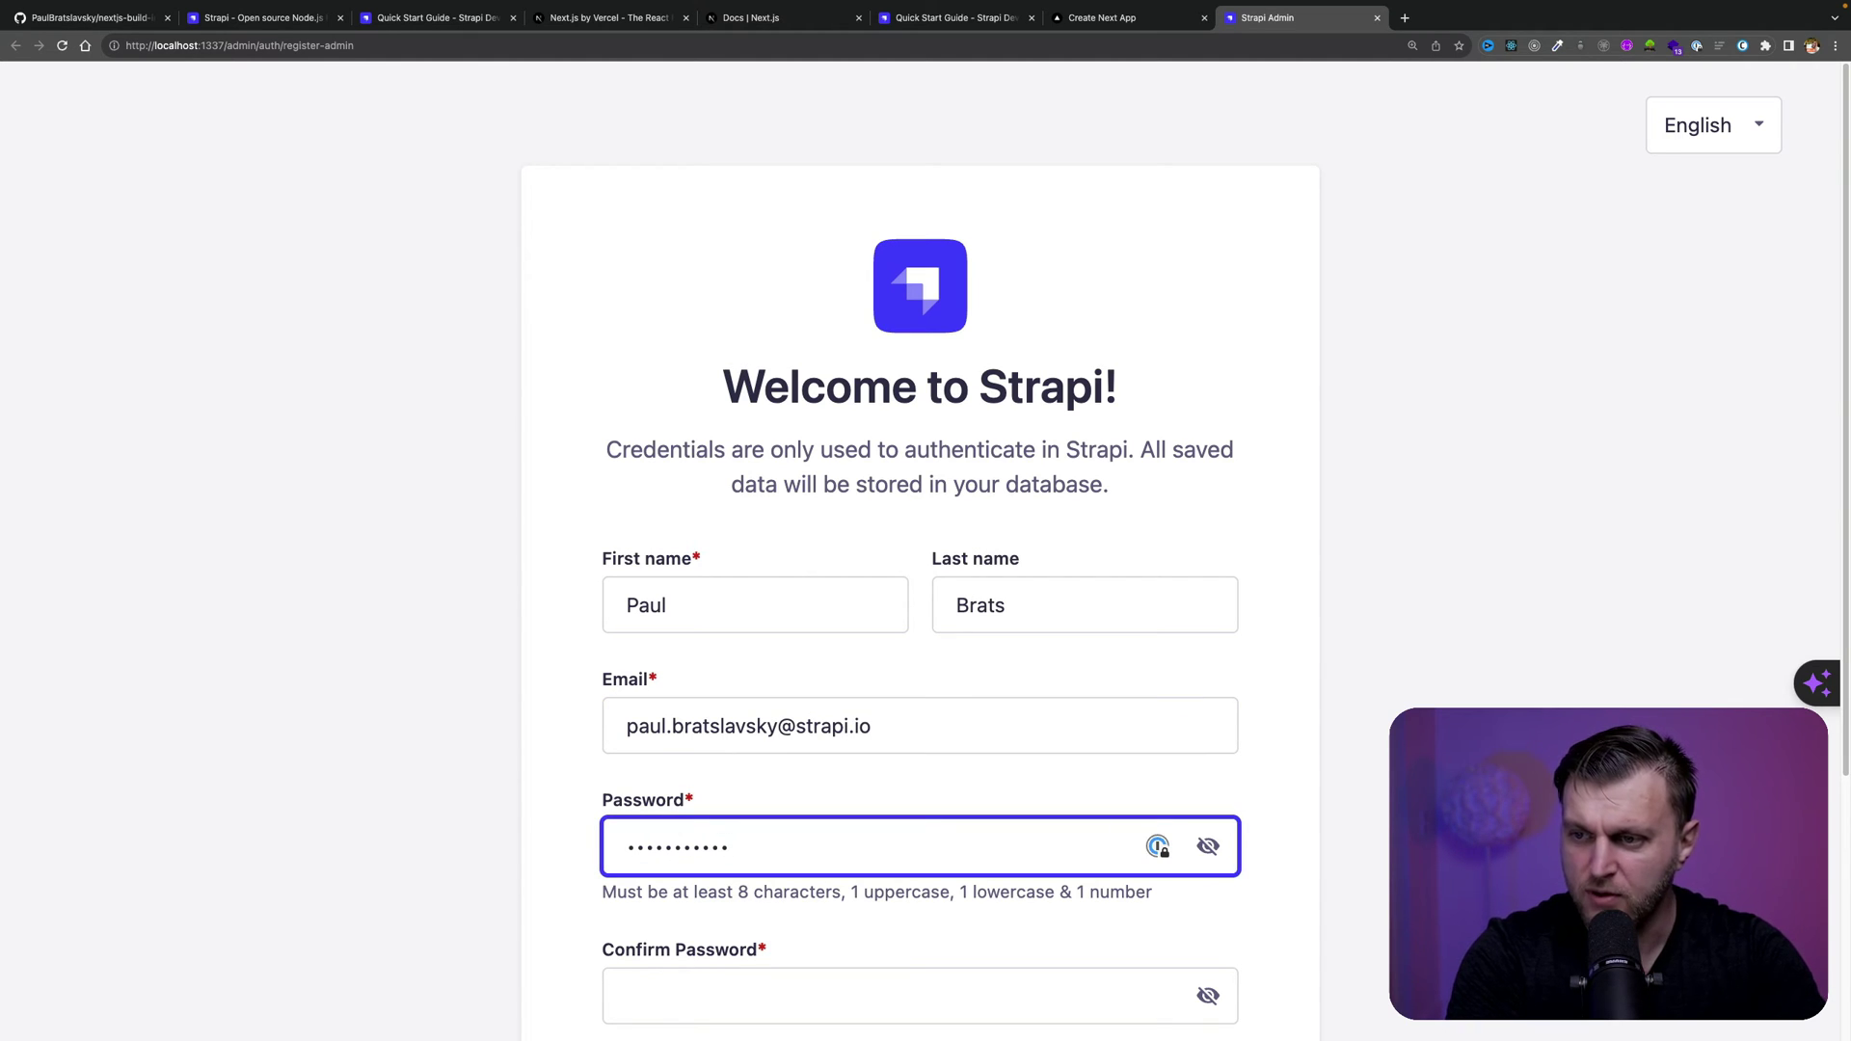
scroll(830, 675, "down", 4)
left_click(724, 620)
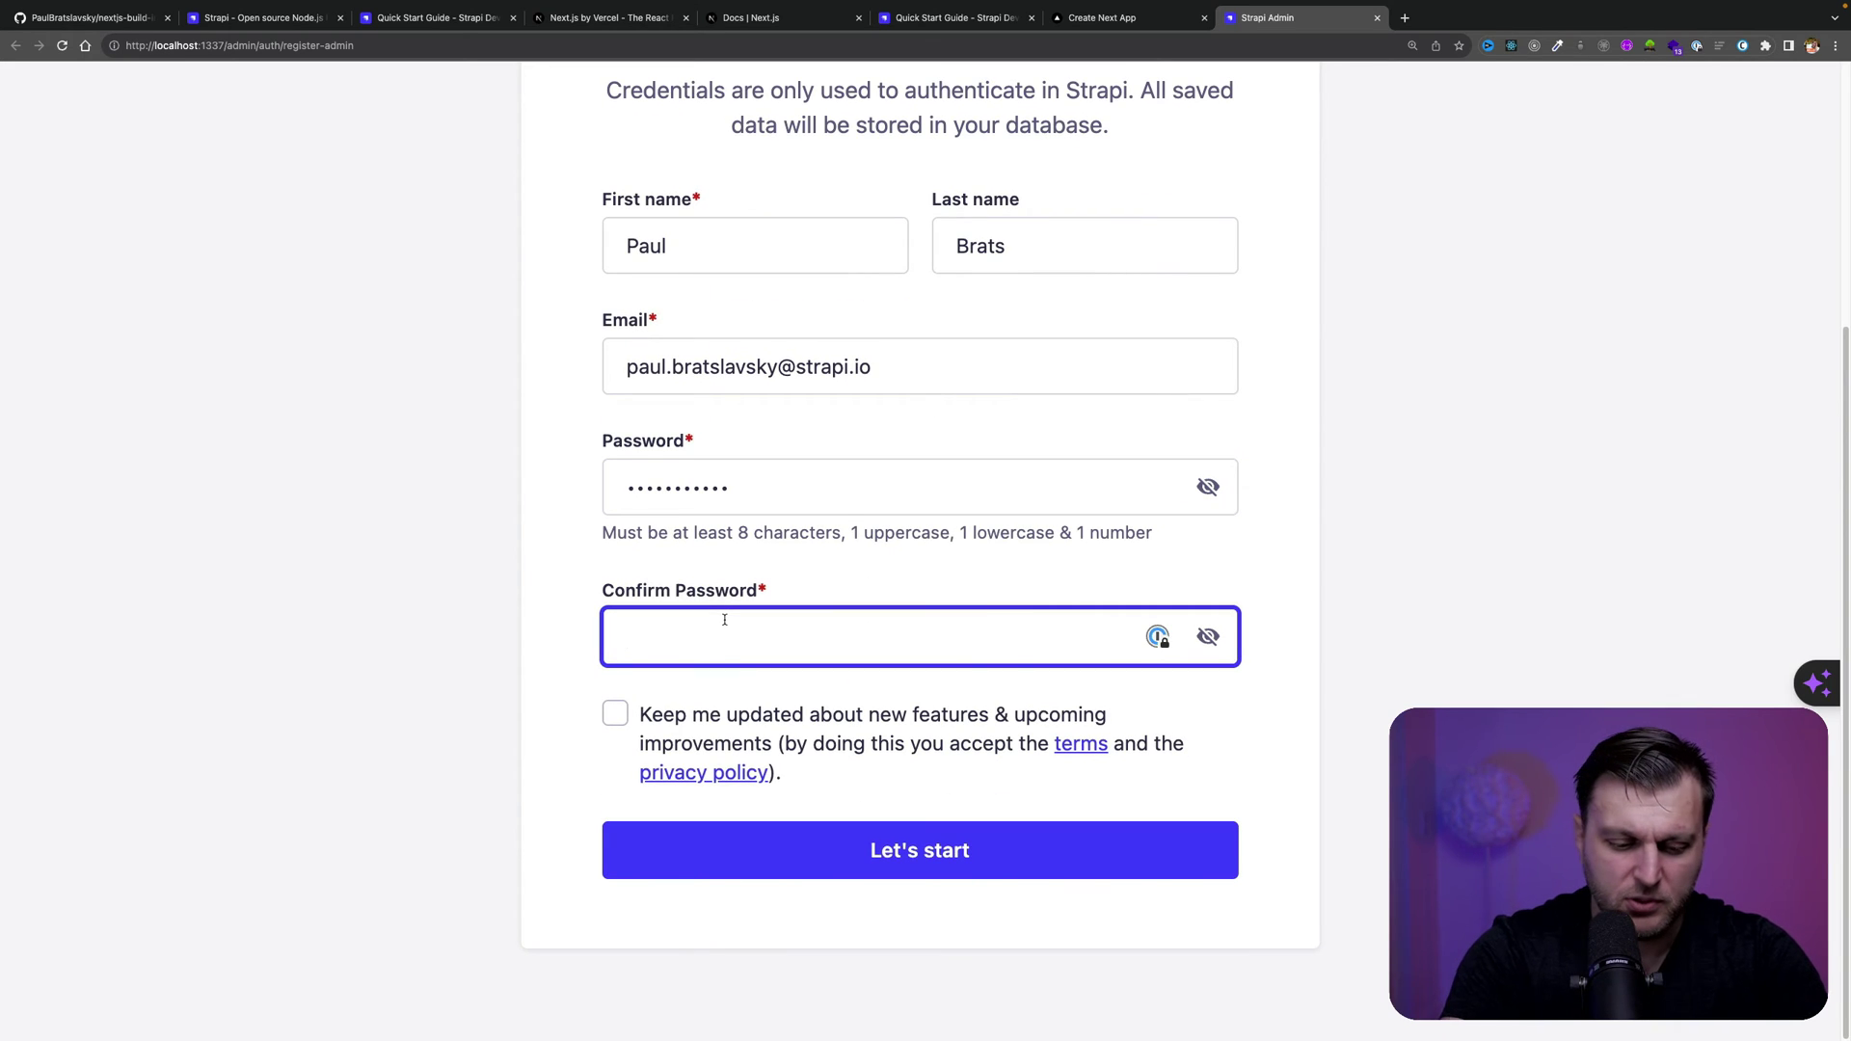
type("•••••••••")
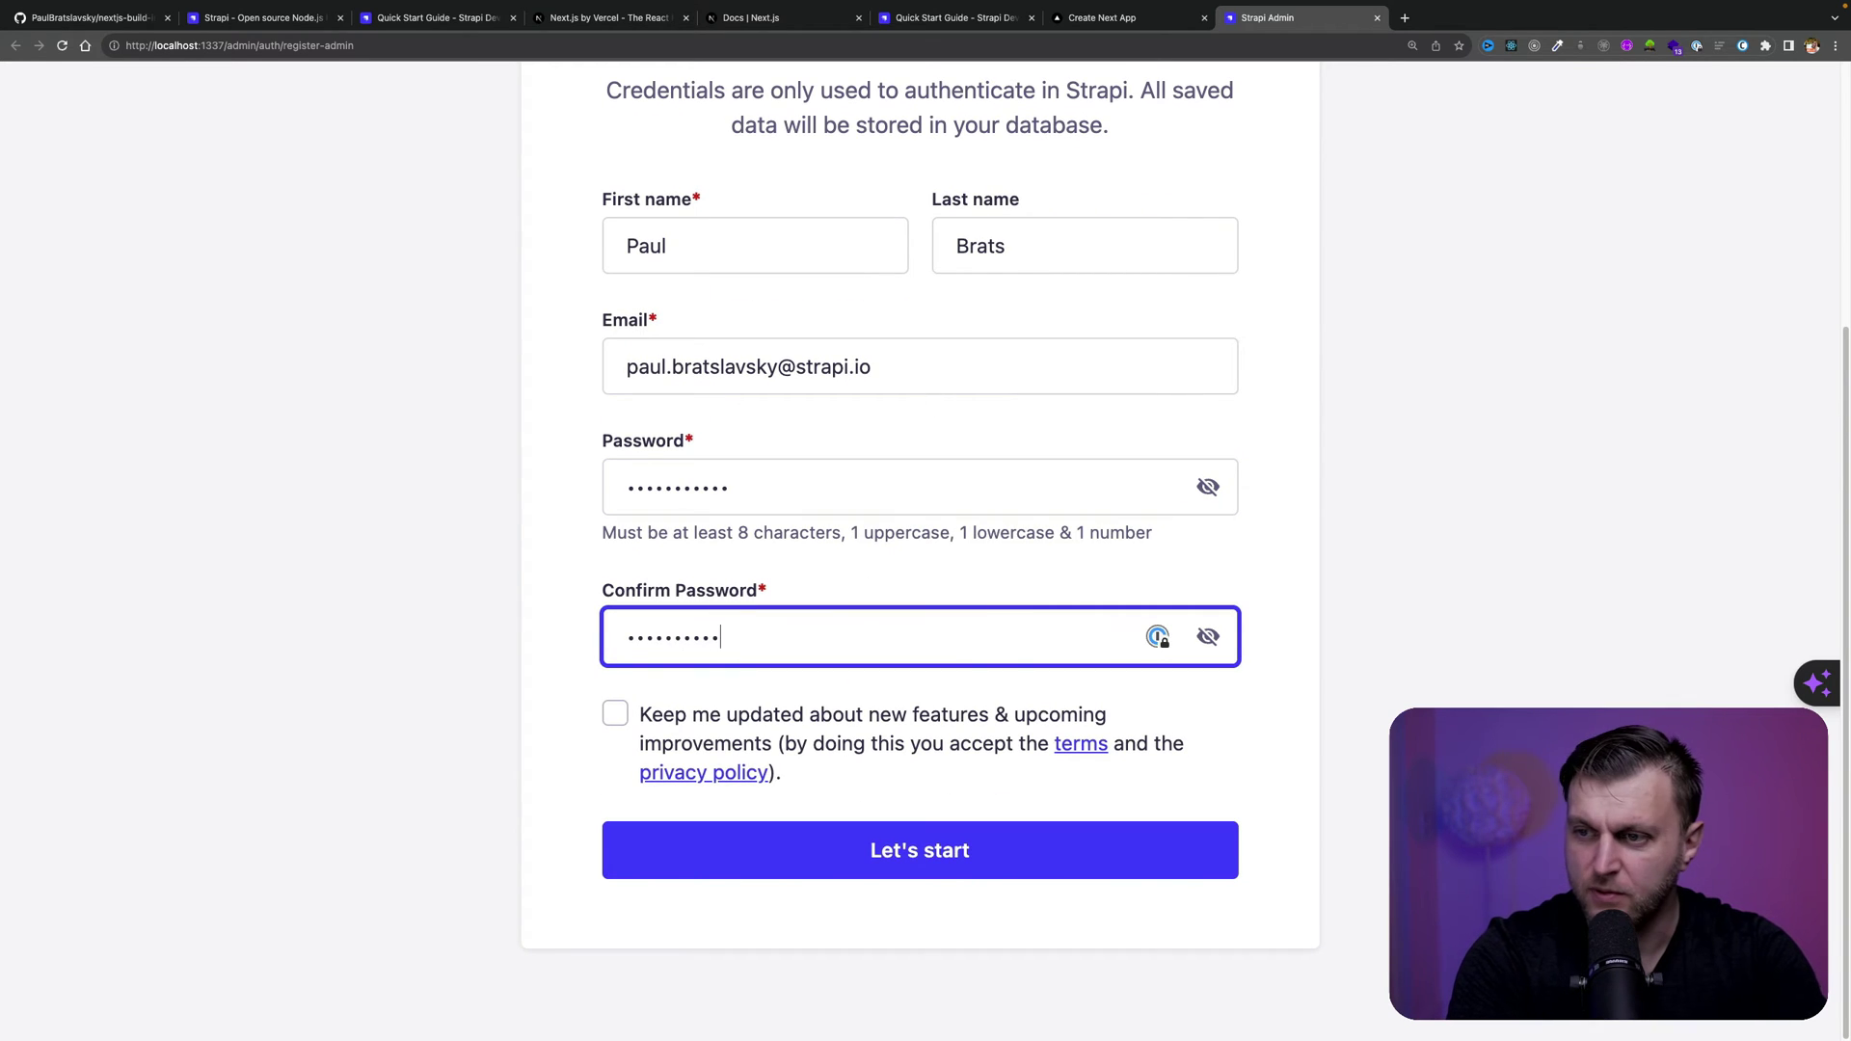
left_click(920, 850)
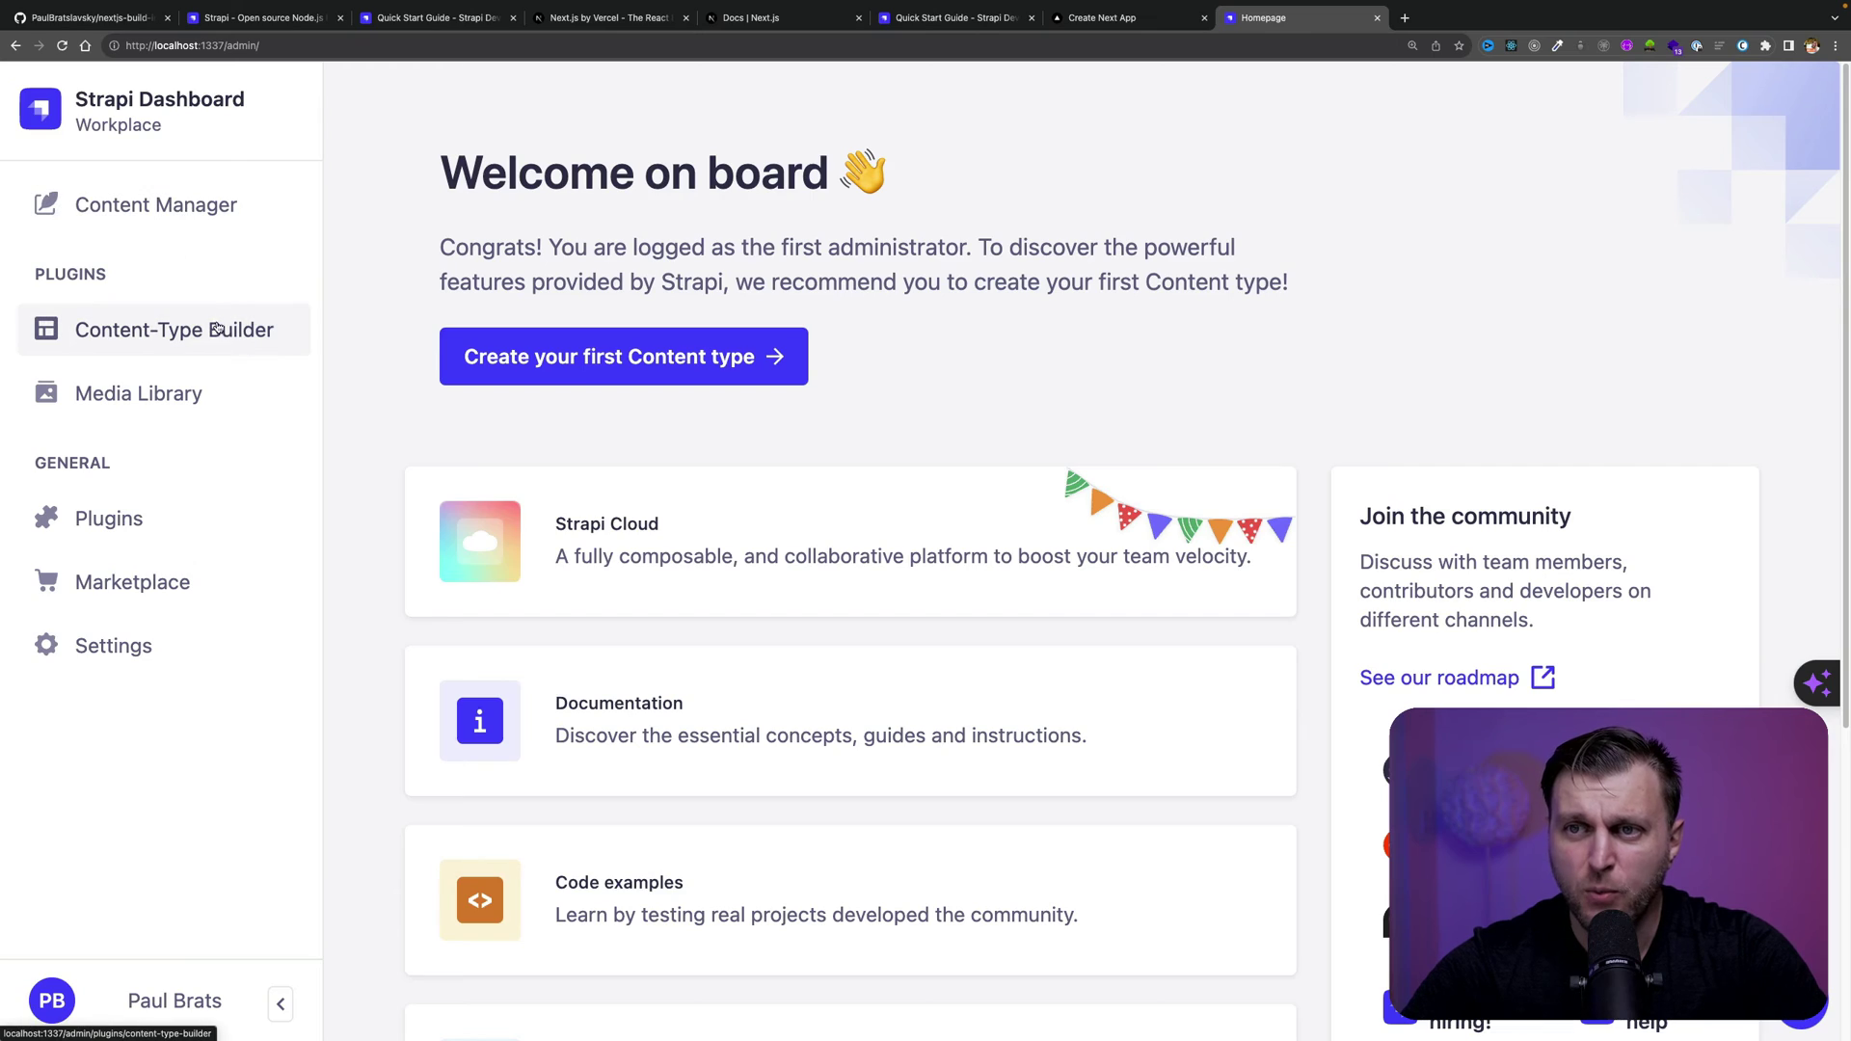
Create a new collection type named Event in the Content-Type Builder
left_click(192, 335)
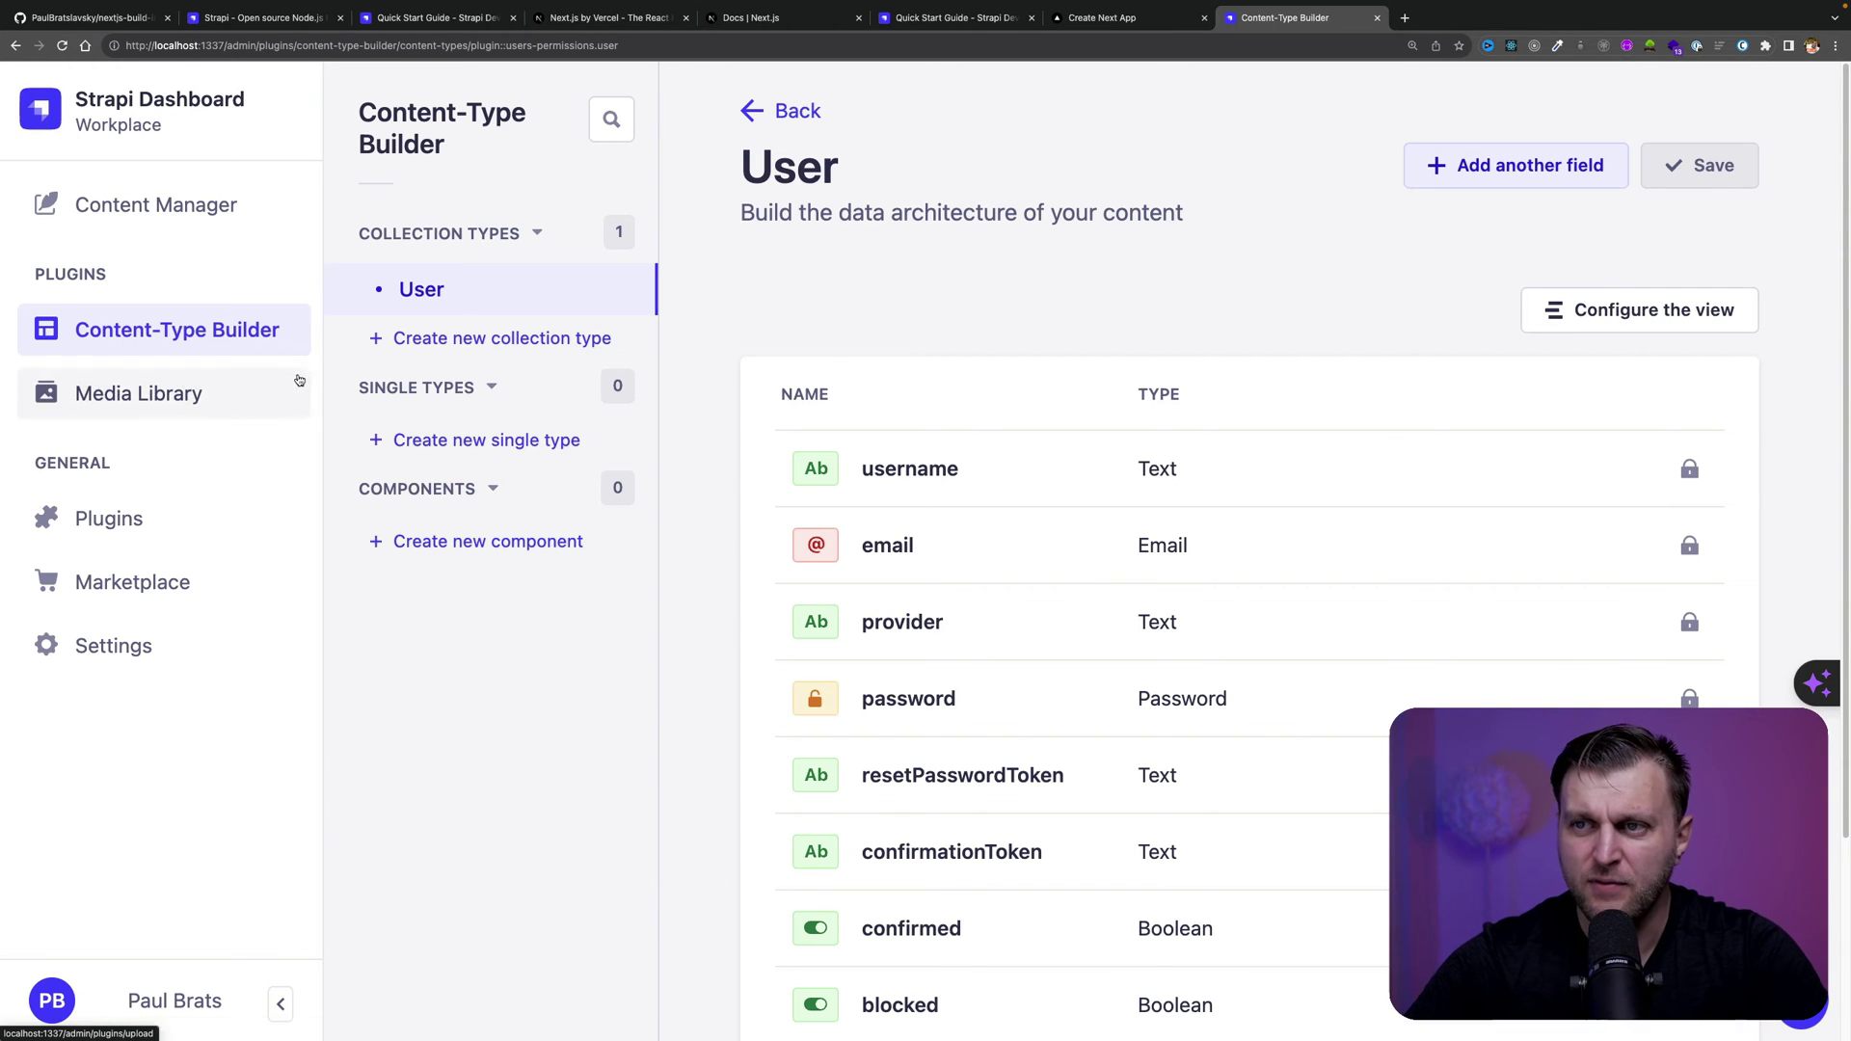
left_click(536, 340)
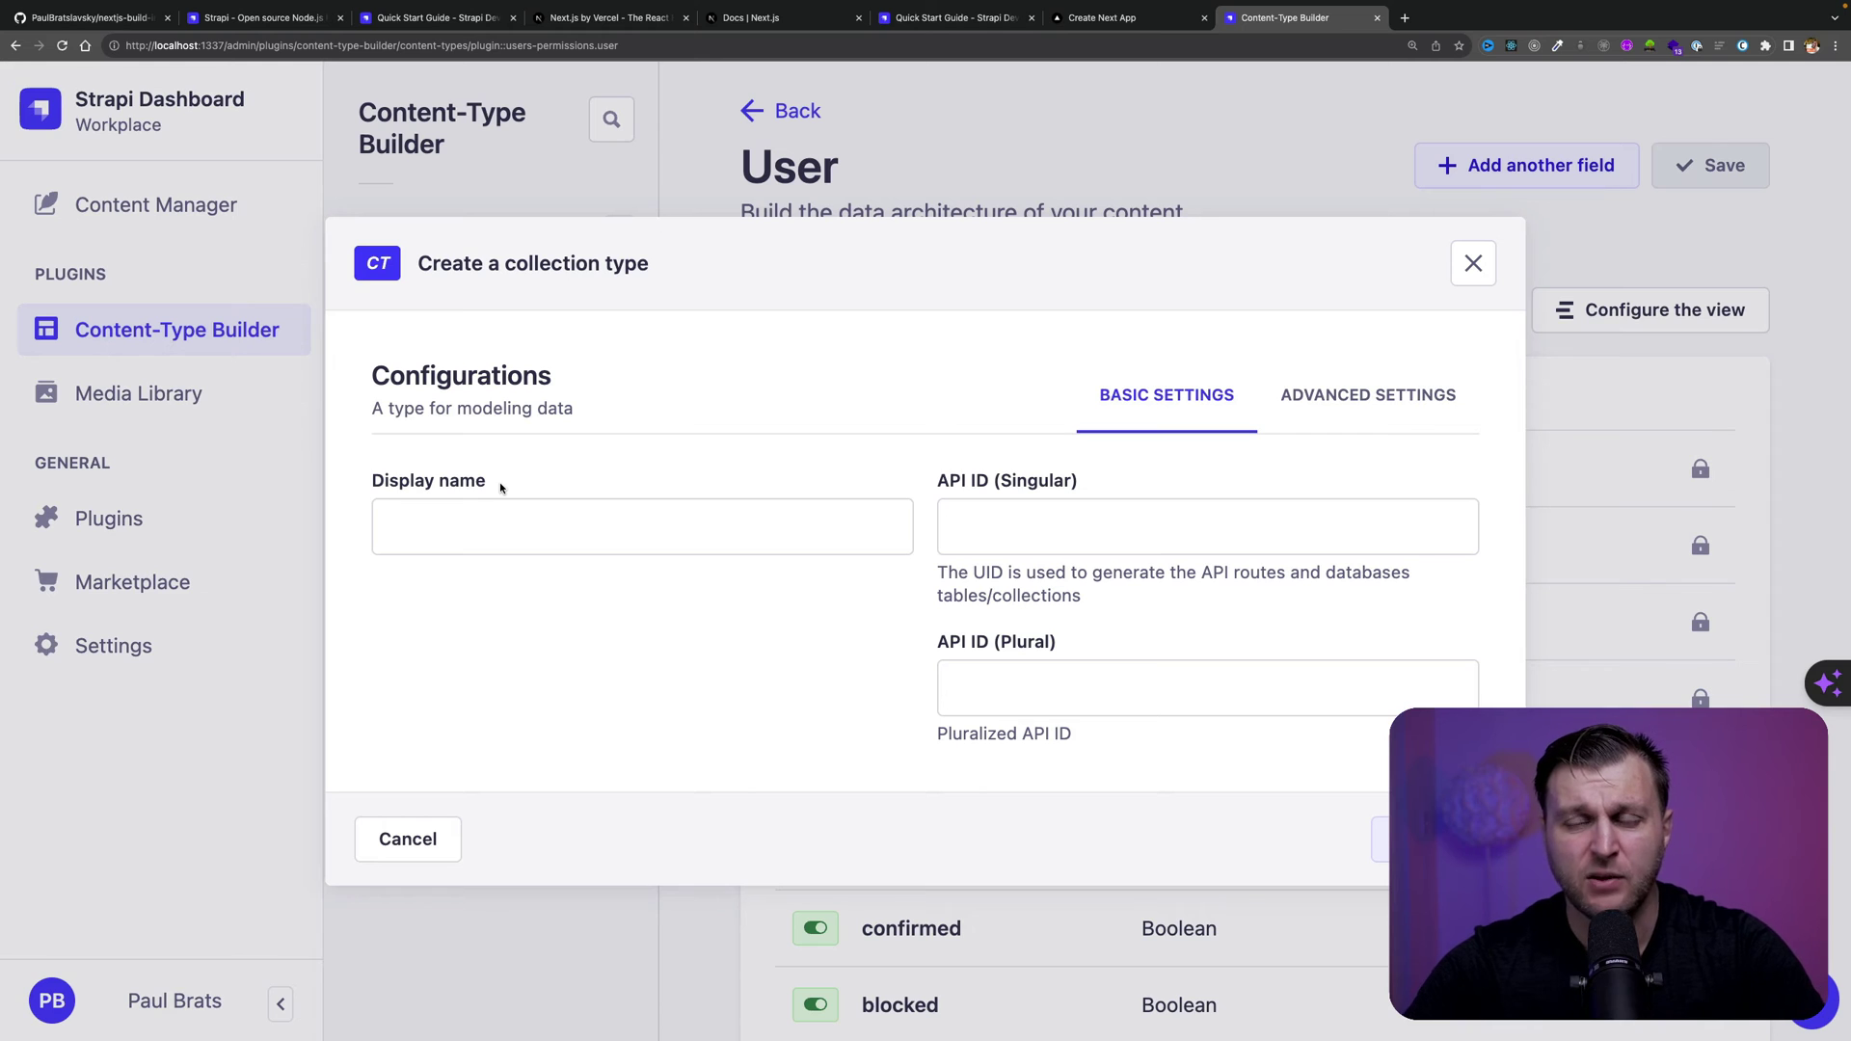
left_click(418, 524)
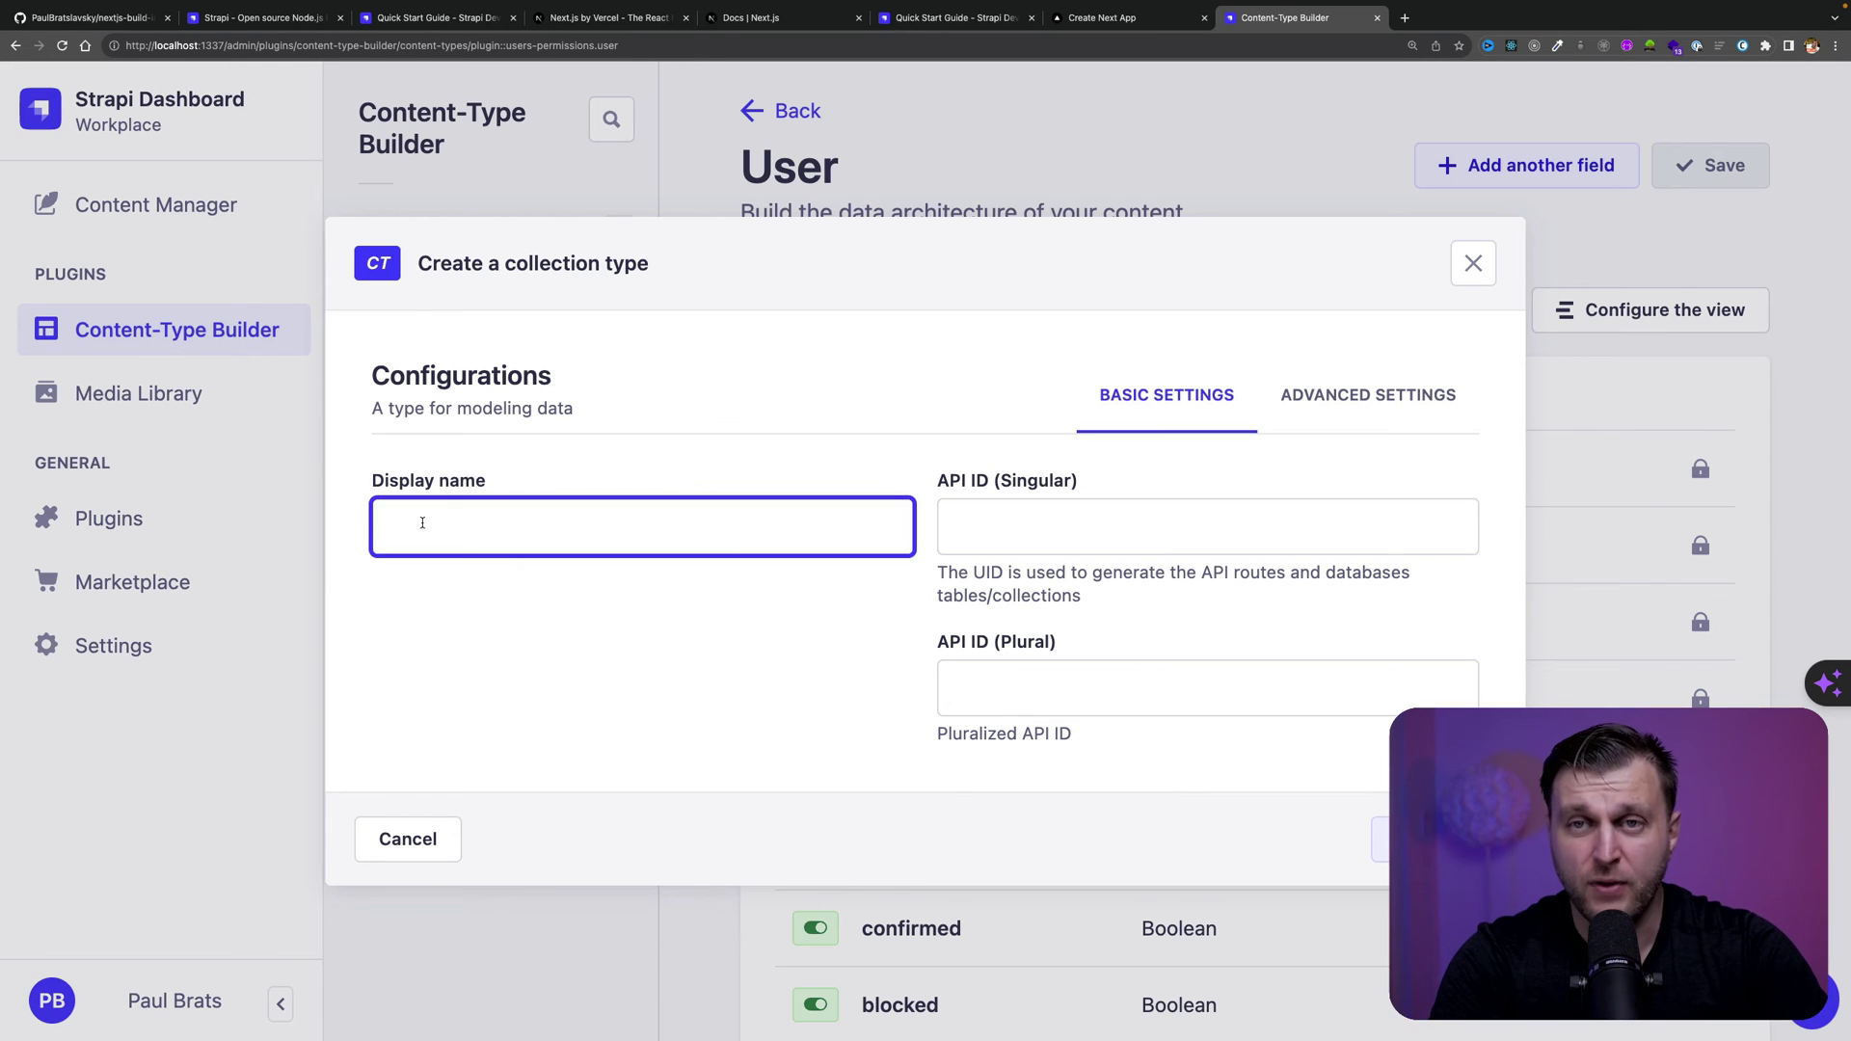
type("Event")
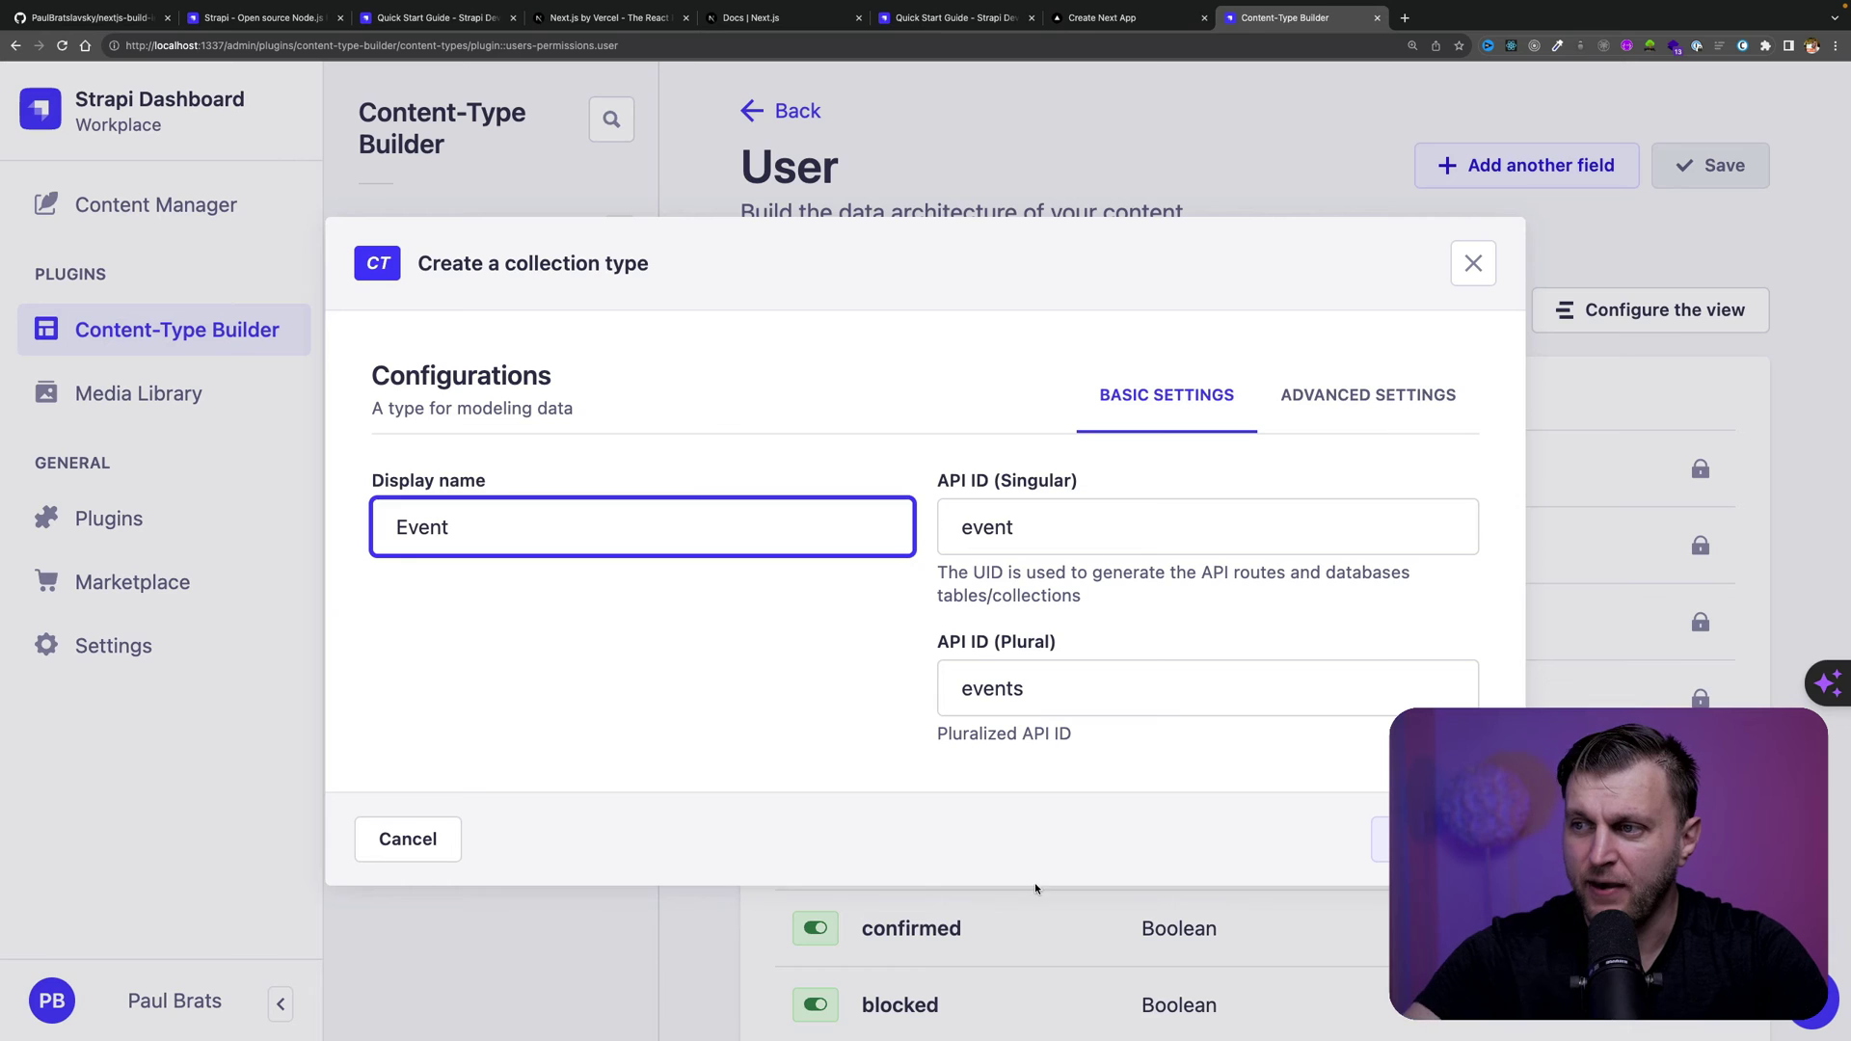
left_click(1425, 838)
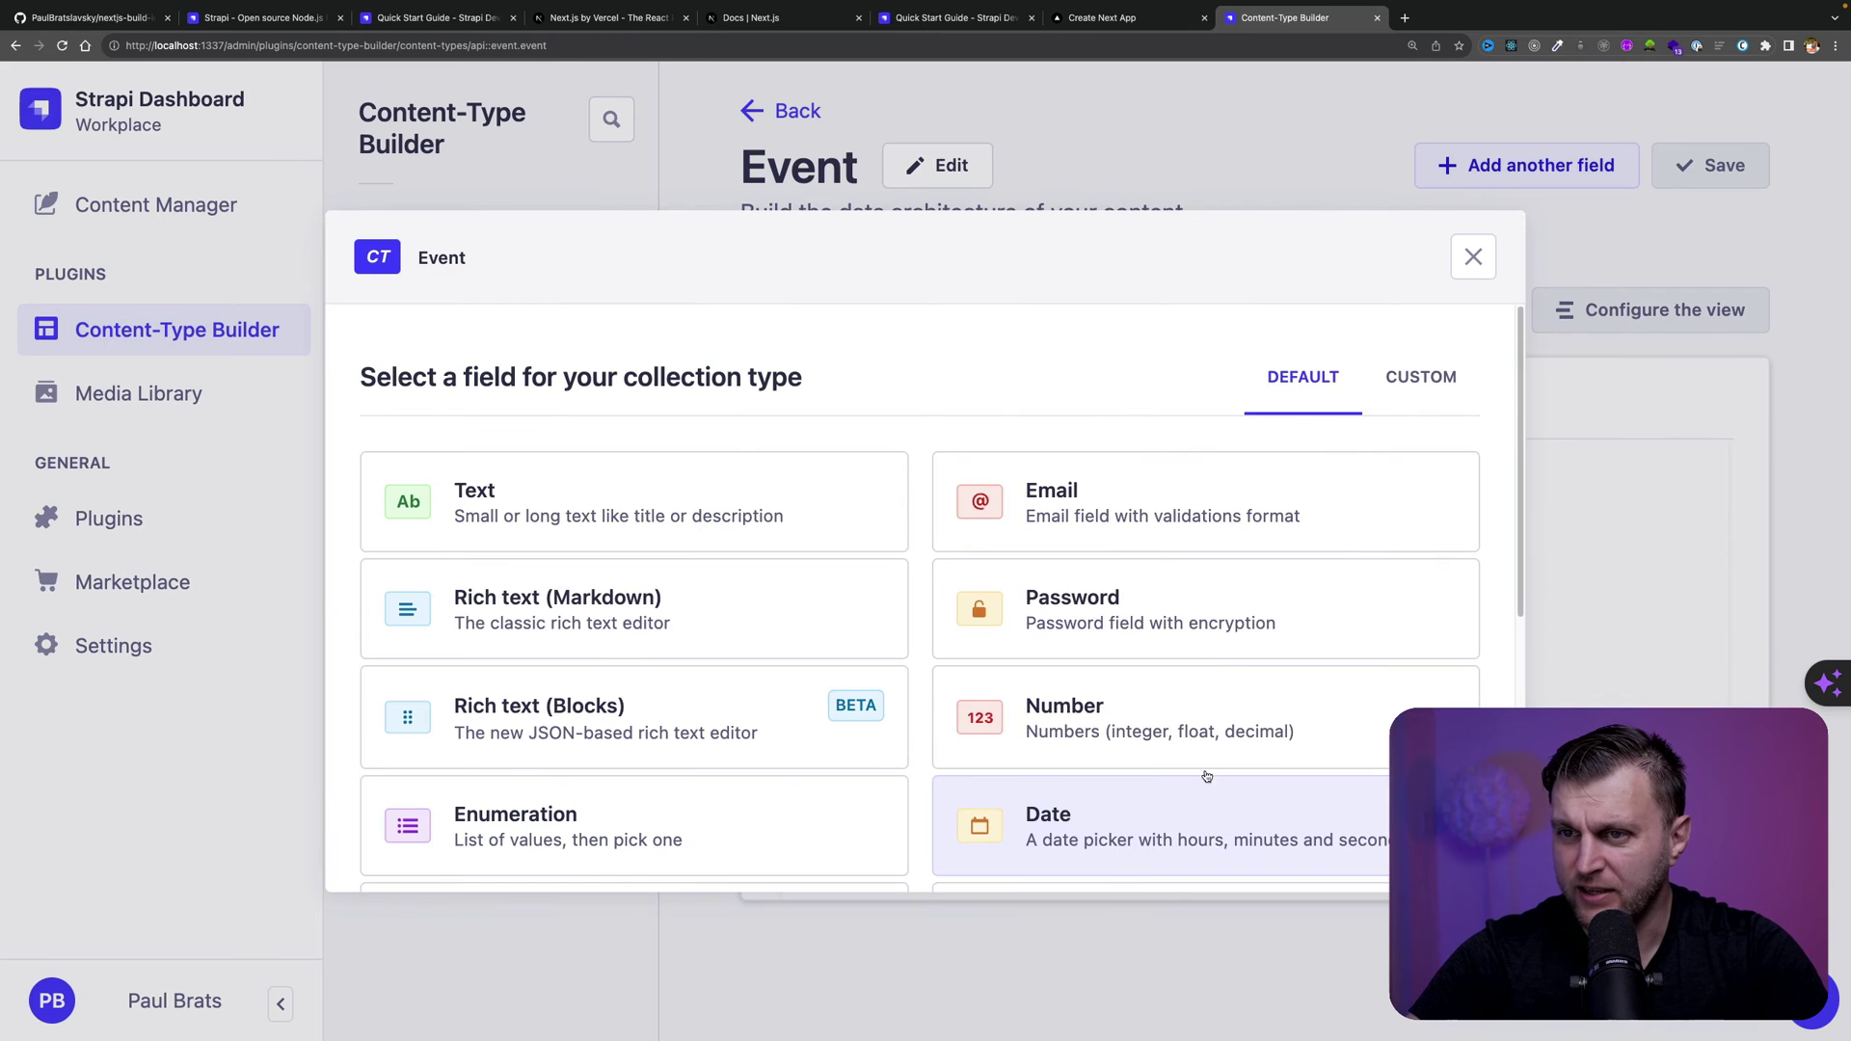
Add a Text field named 'title' to Event
left_click(485, 529)
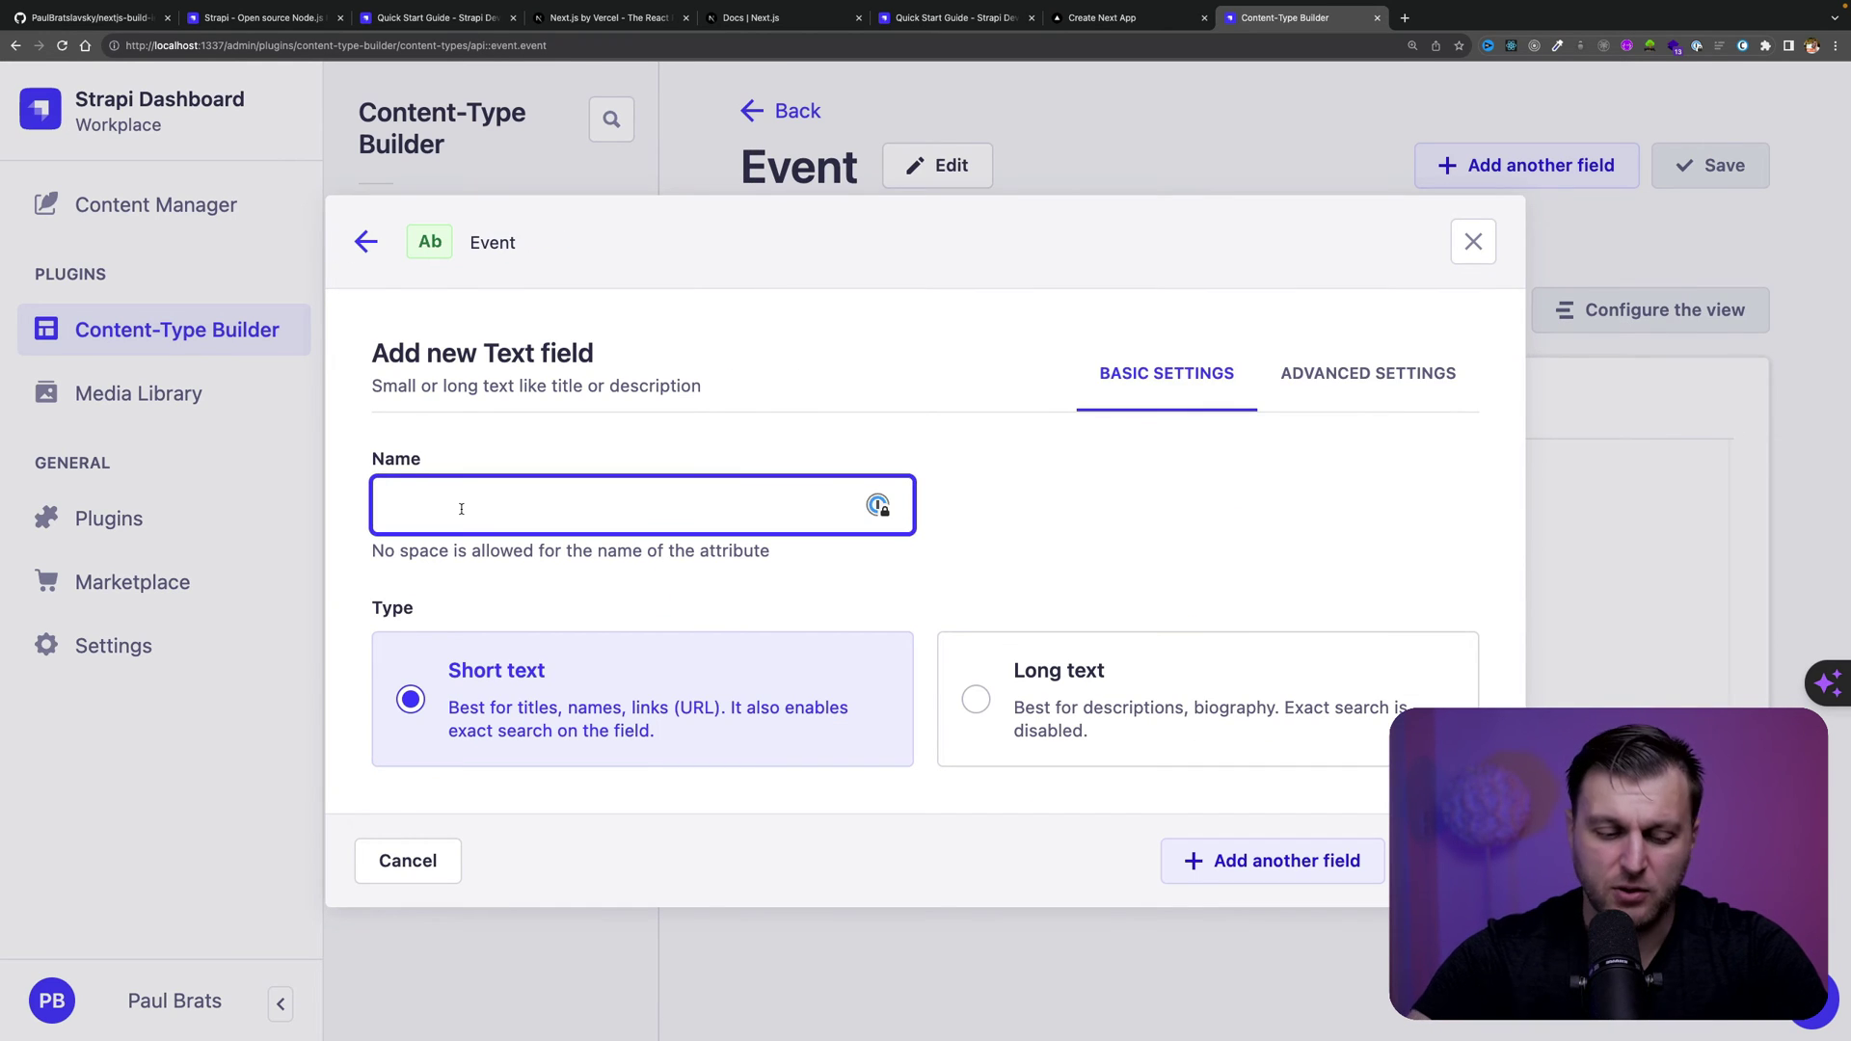
type("title")
left_click(1273, 860)
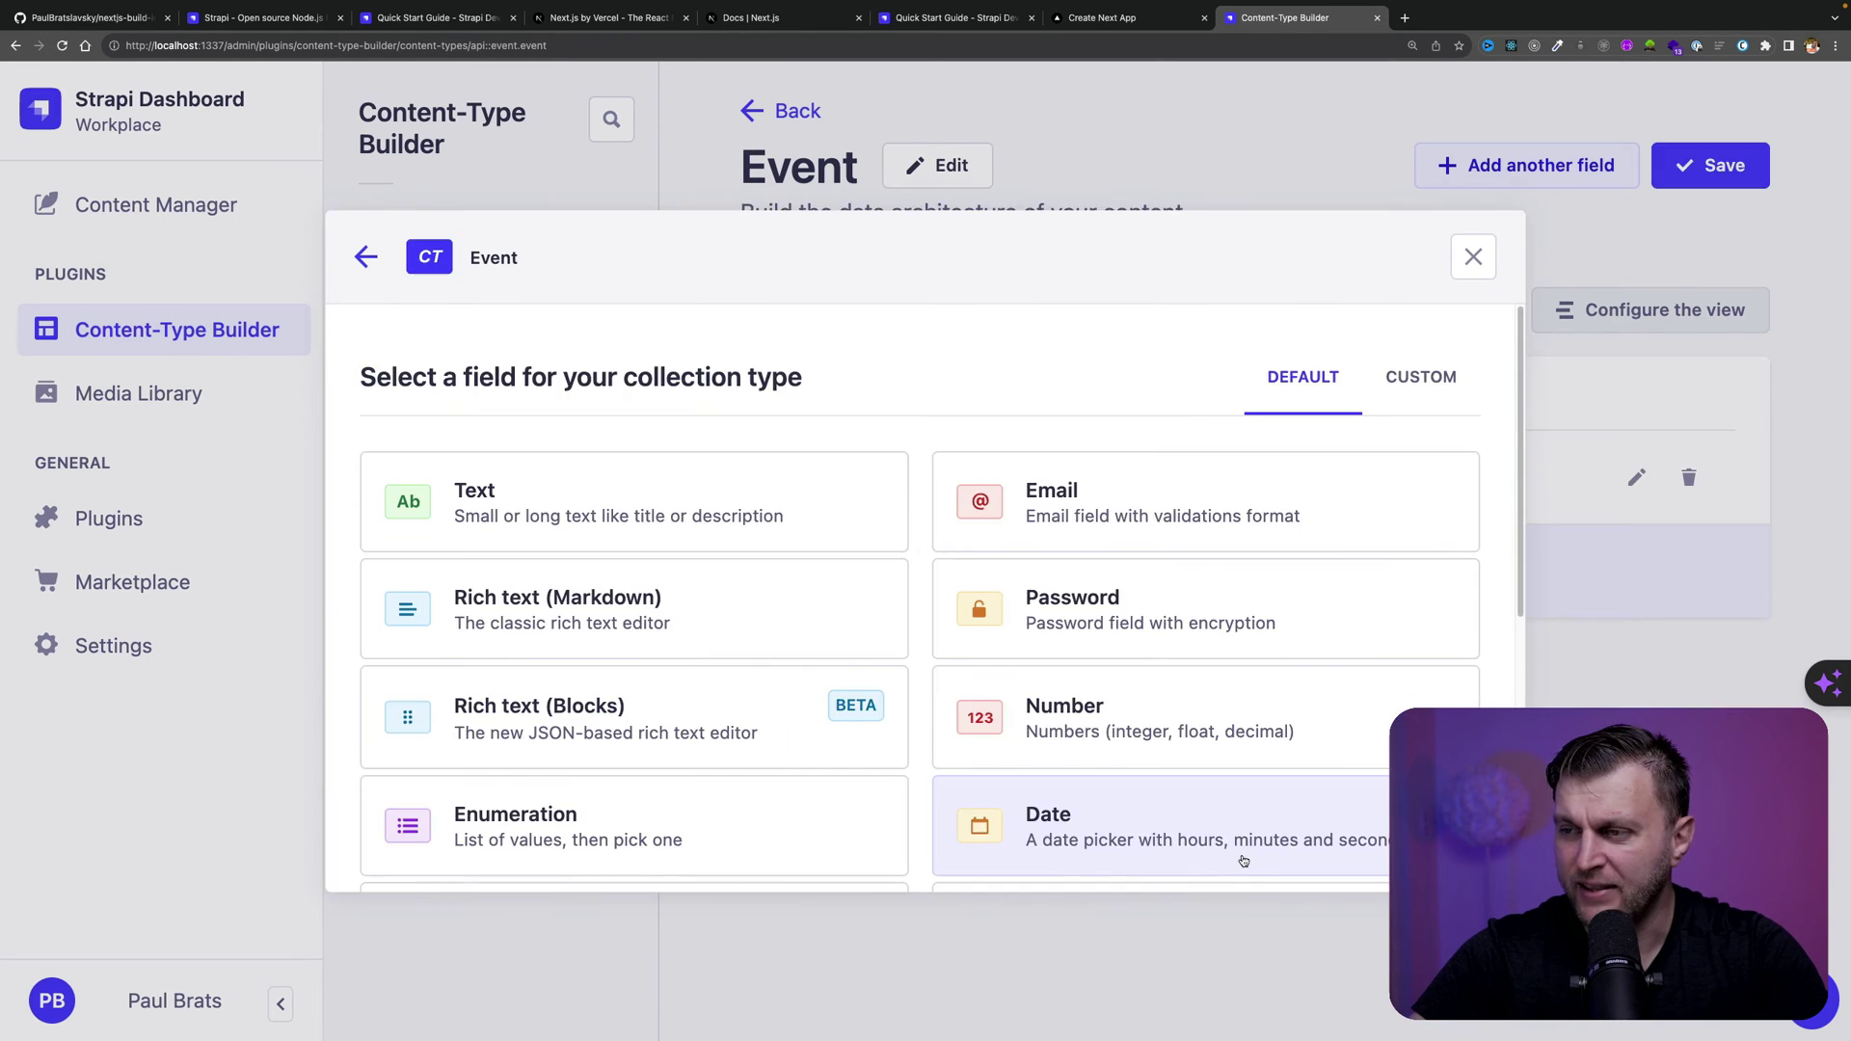
scroll(985, 768, "down", 1)
scroll(985, 768, "down", 4)
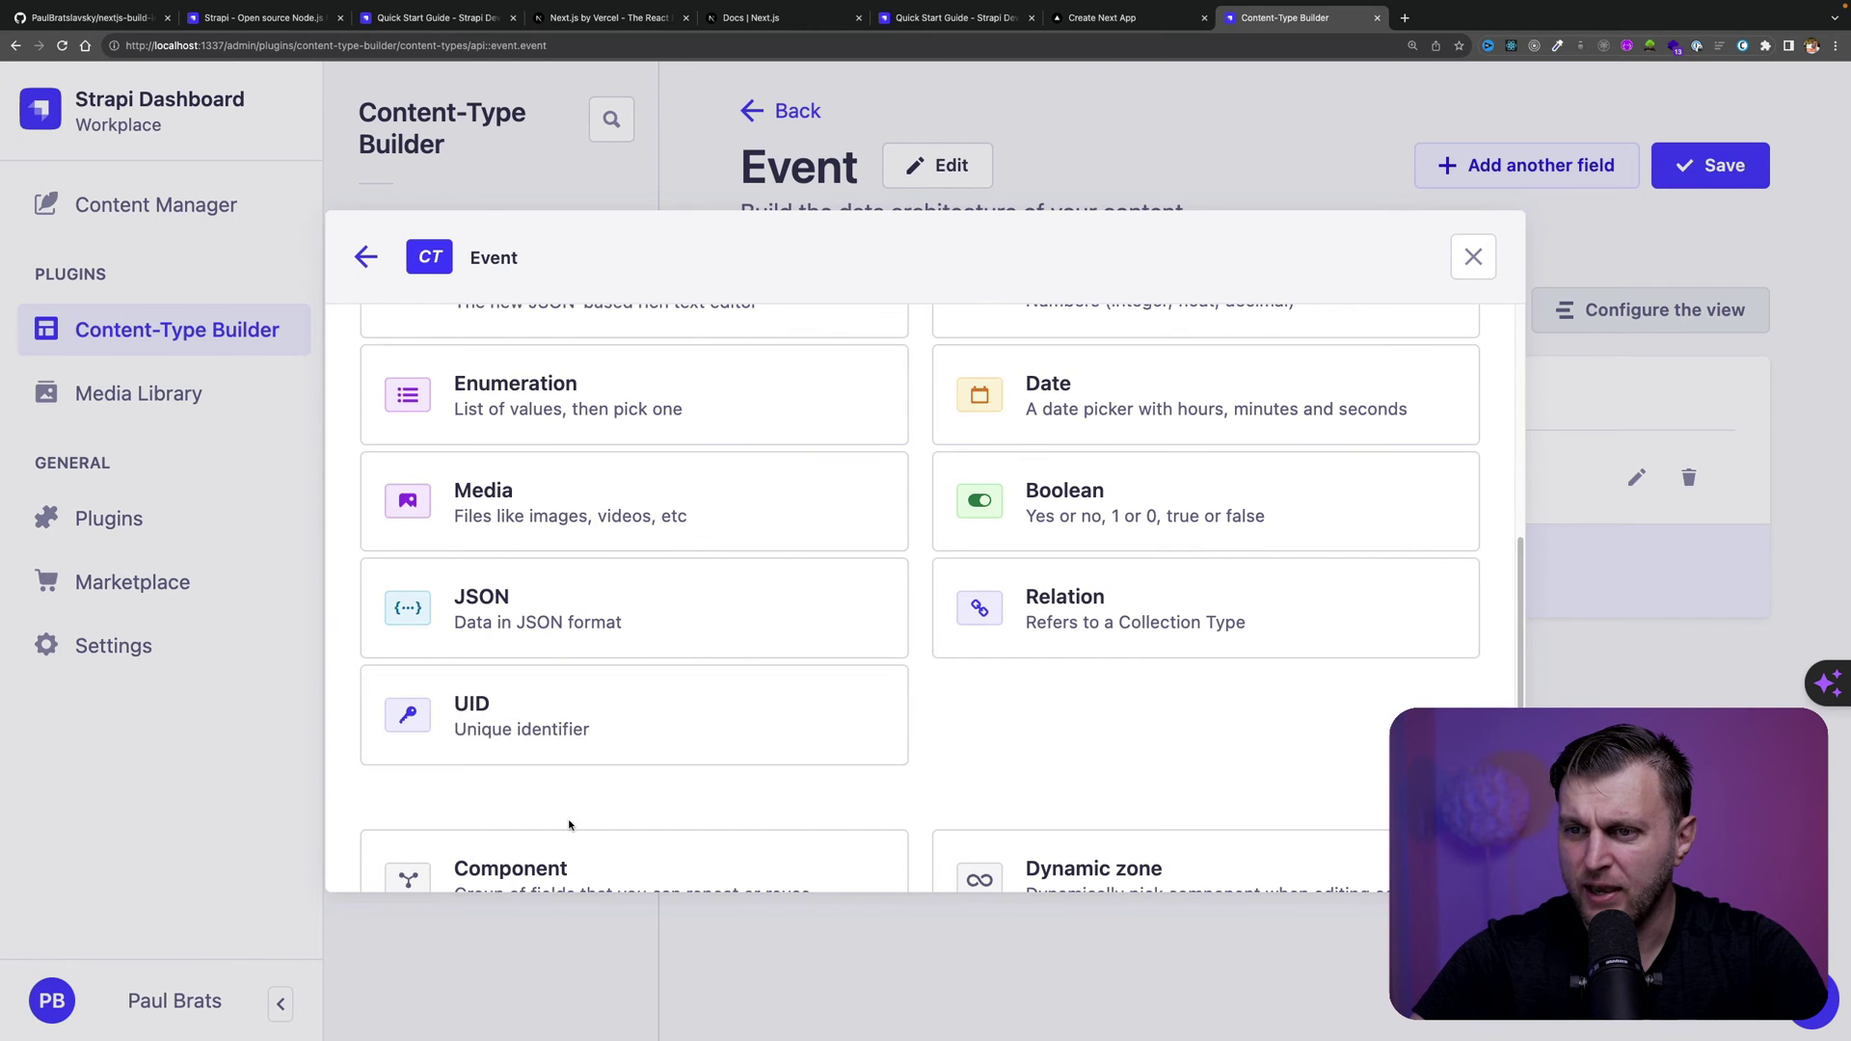
scroll(570, 823, "down", 1)
Add a UID field 'slug' attached to title, then save the Event type
left_click(653, 627)
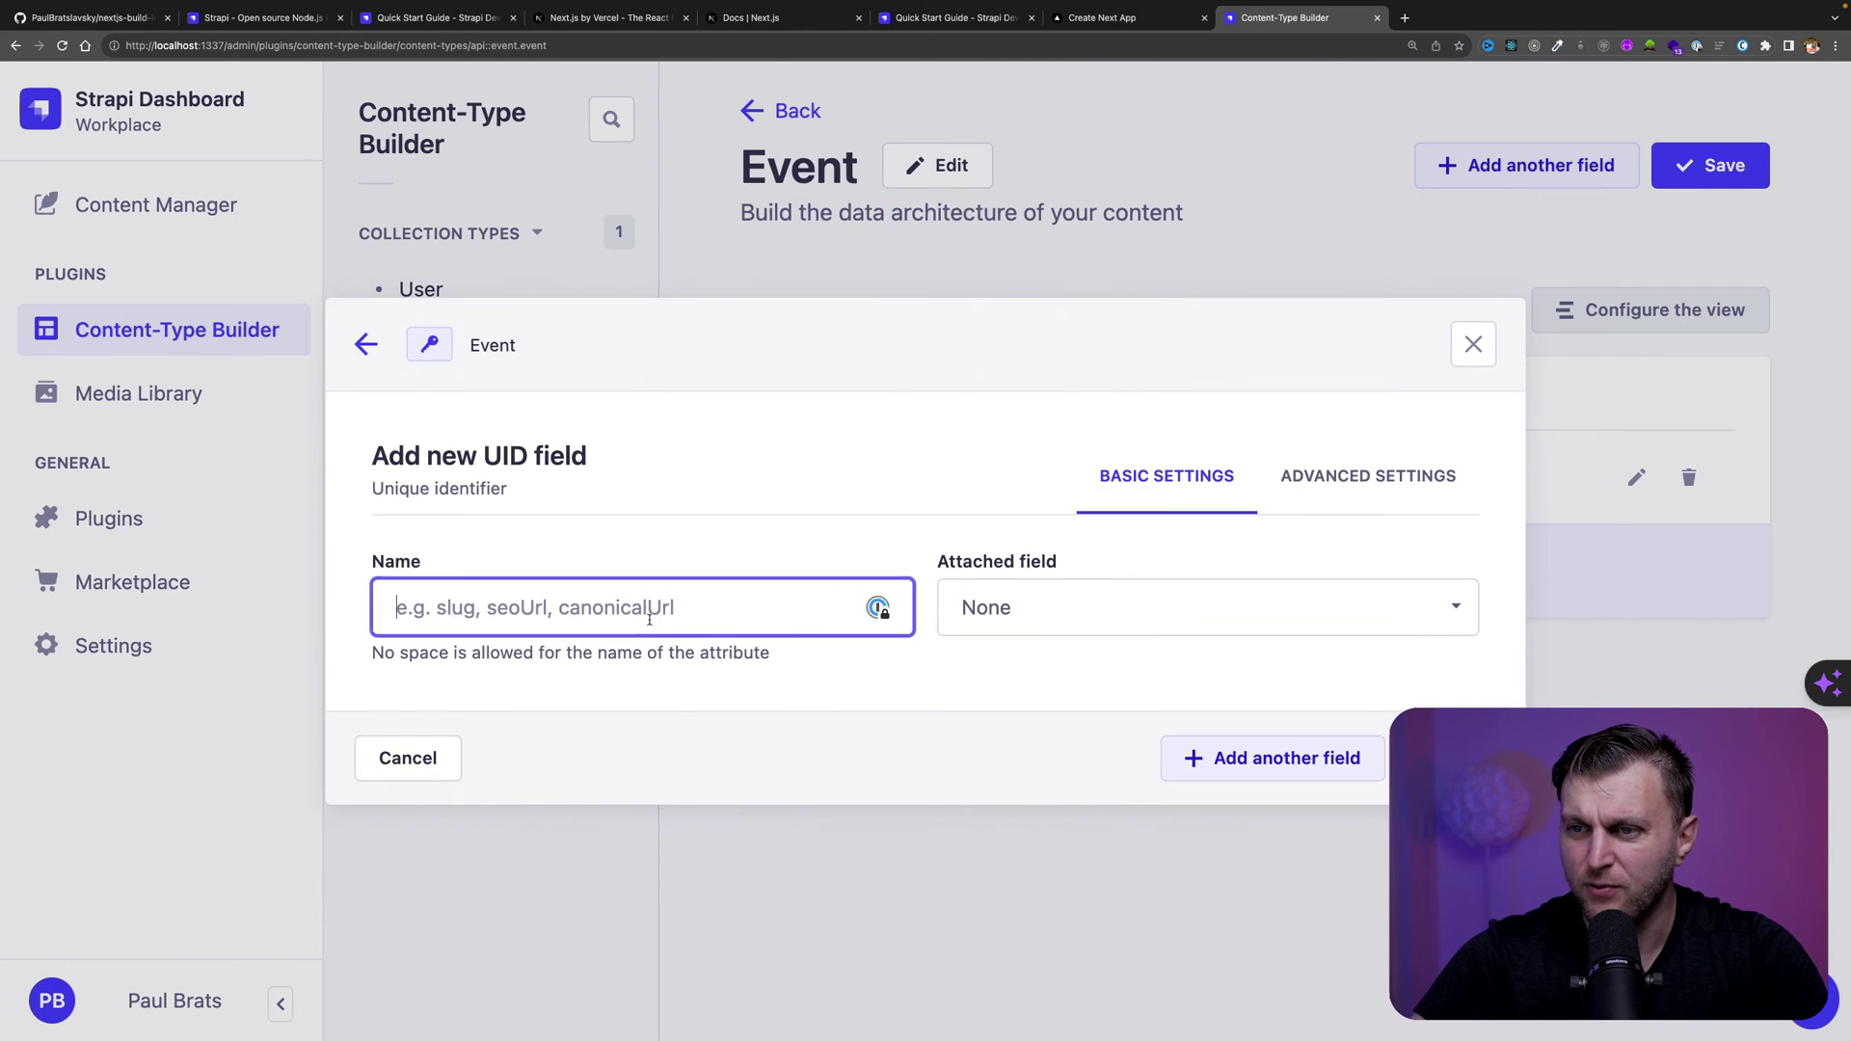
type("slug")
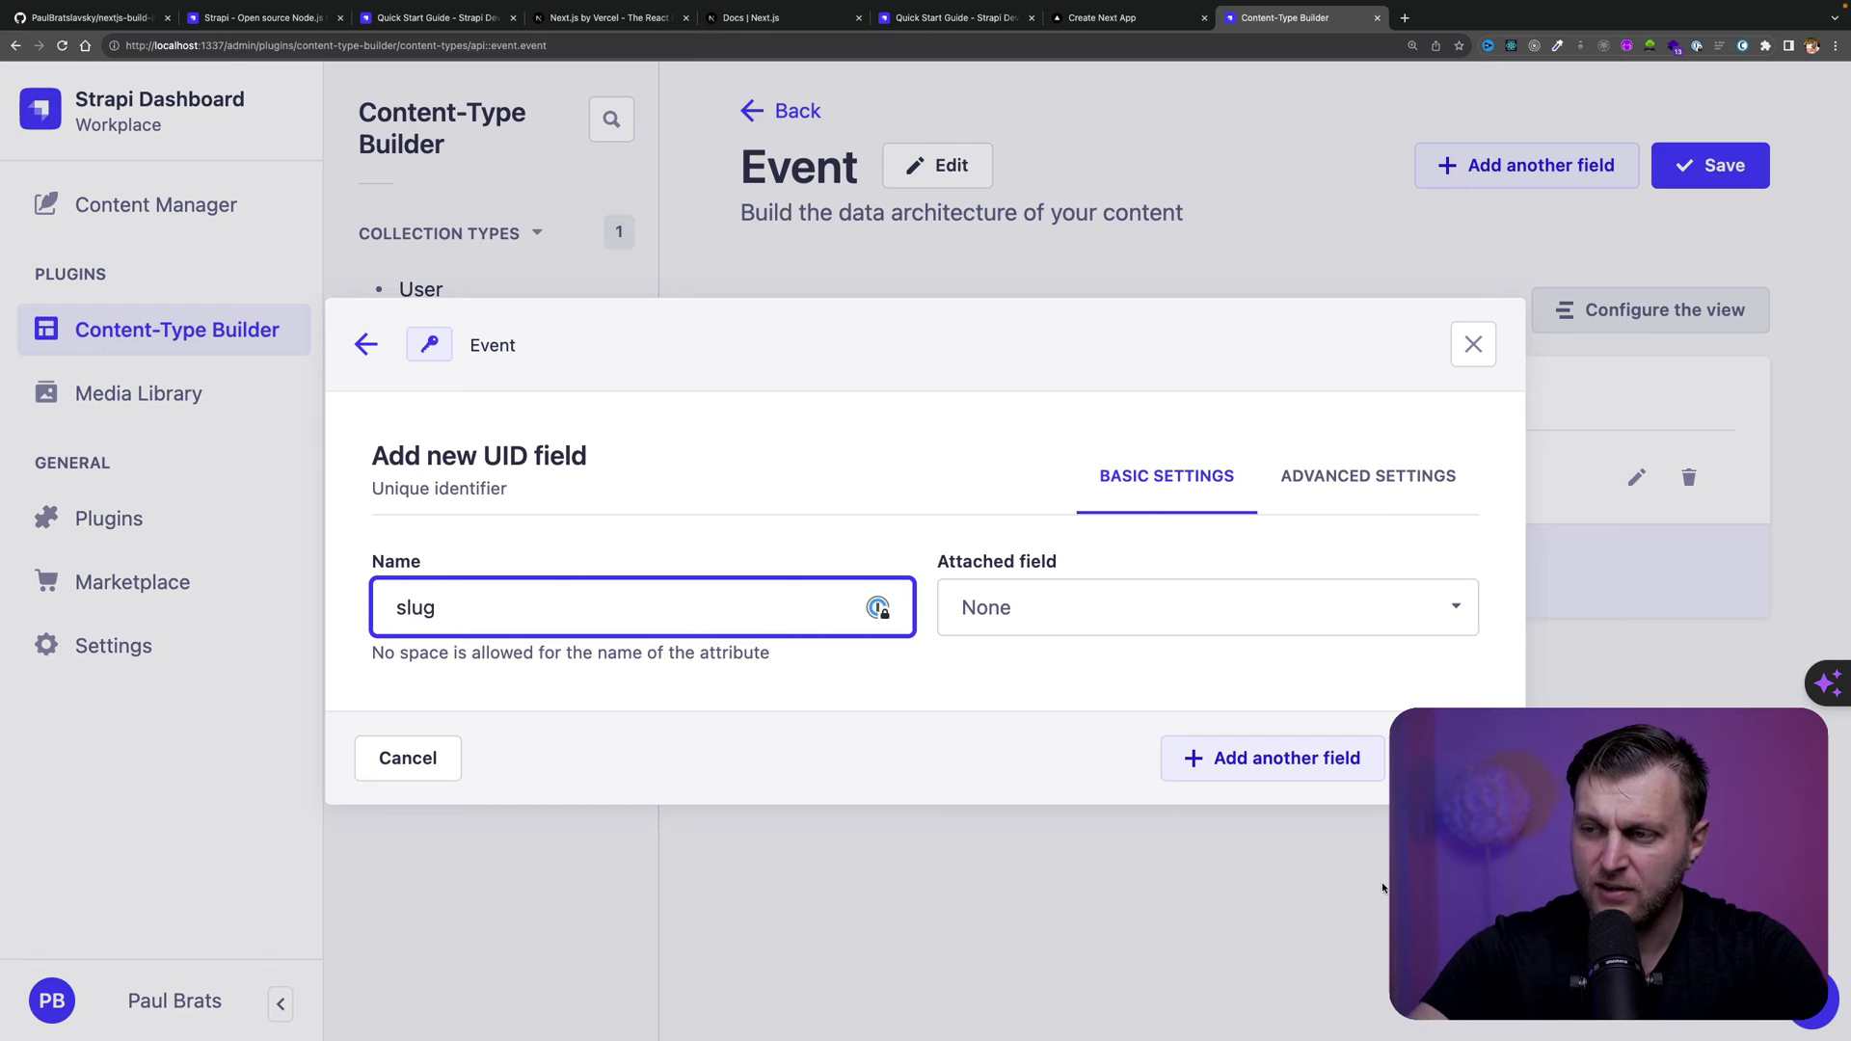
left_click(1057, 617)
left_click(988, 728)
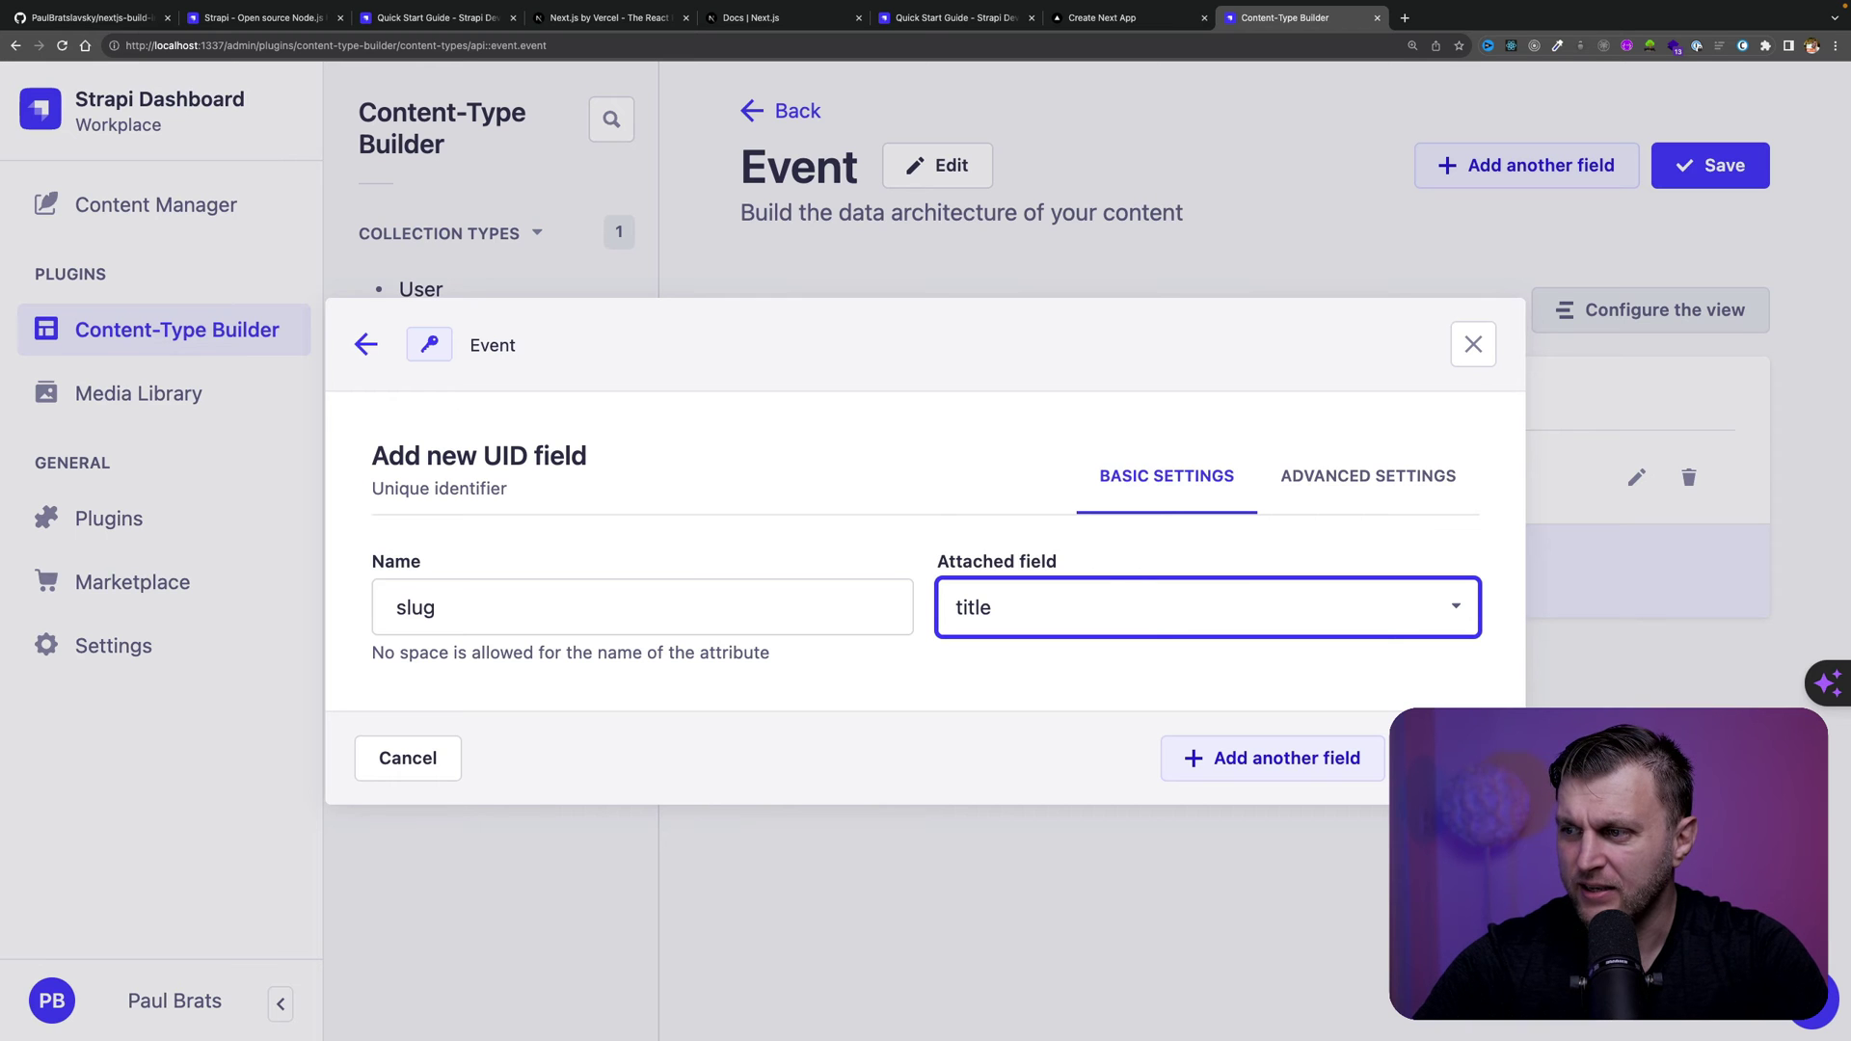
left_click(1446, 757)
left_click(1725, 170)
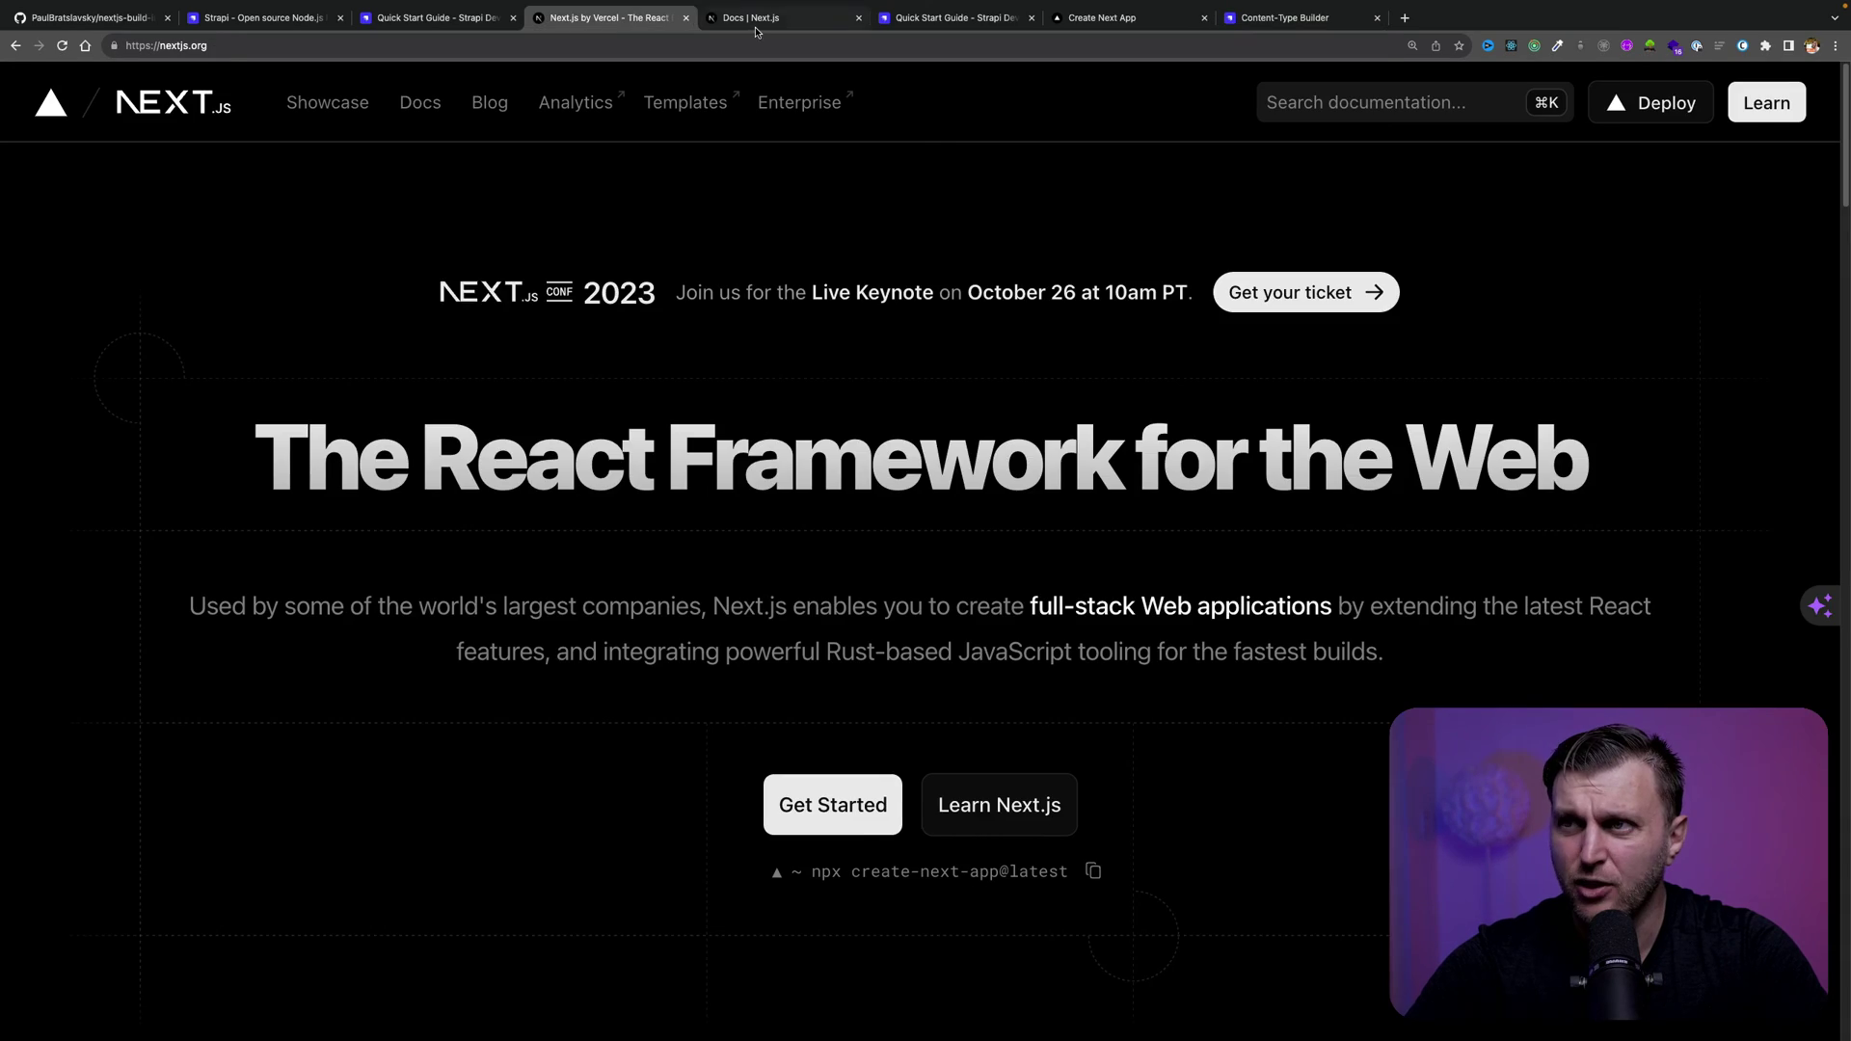
Glance at the Next.js docs and running app, then add another field to Event
left_click(756, 29)
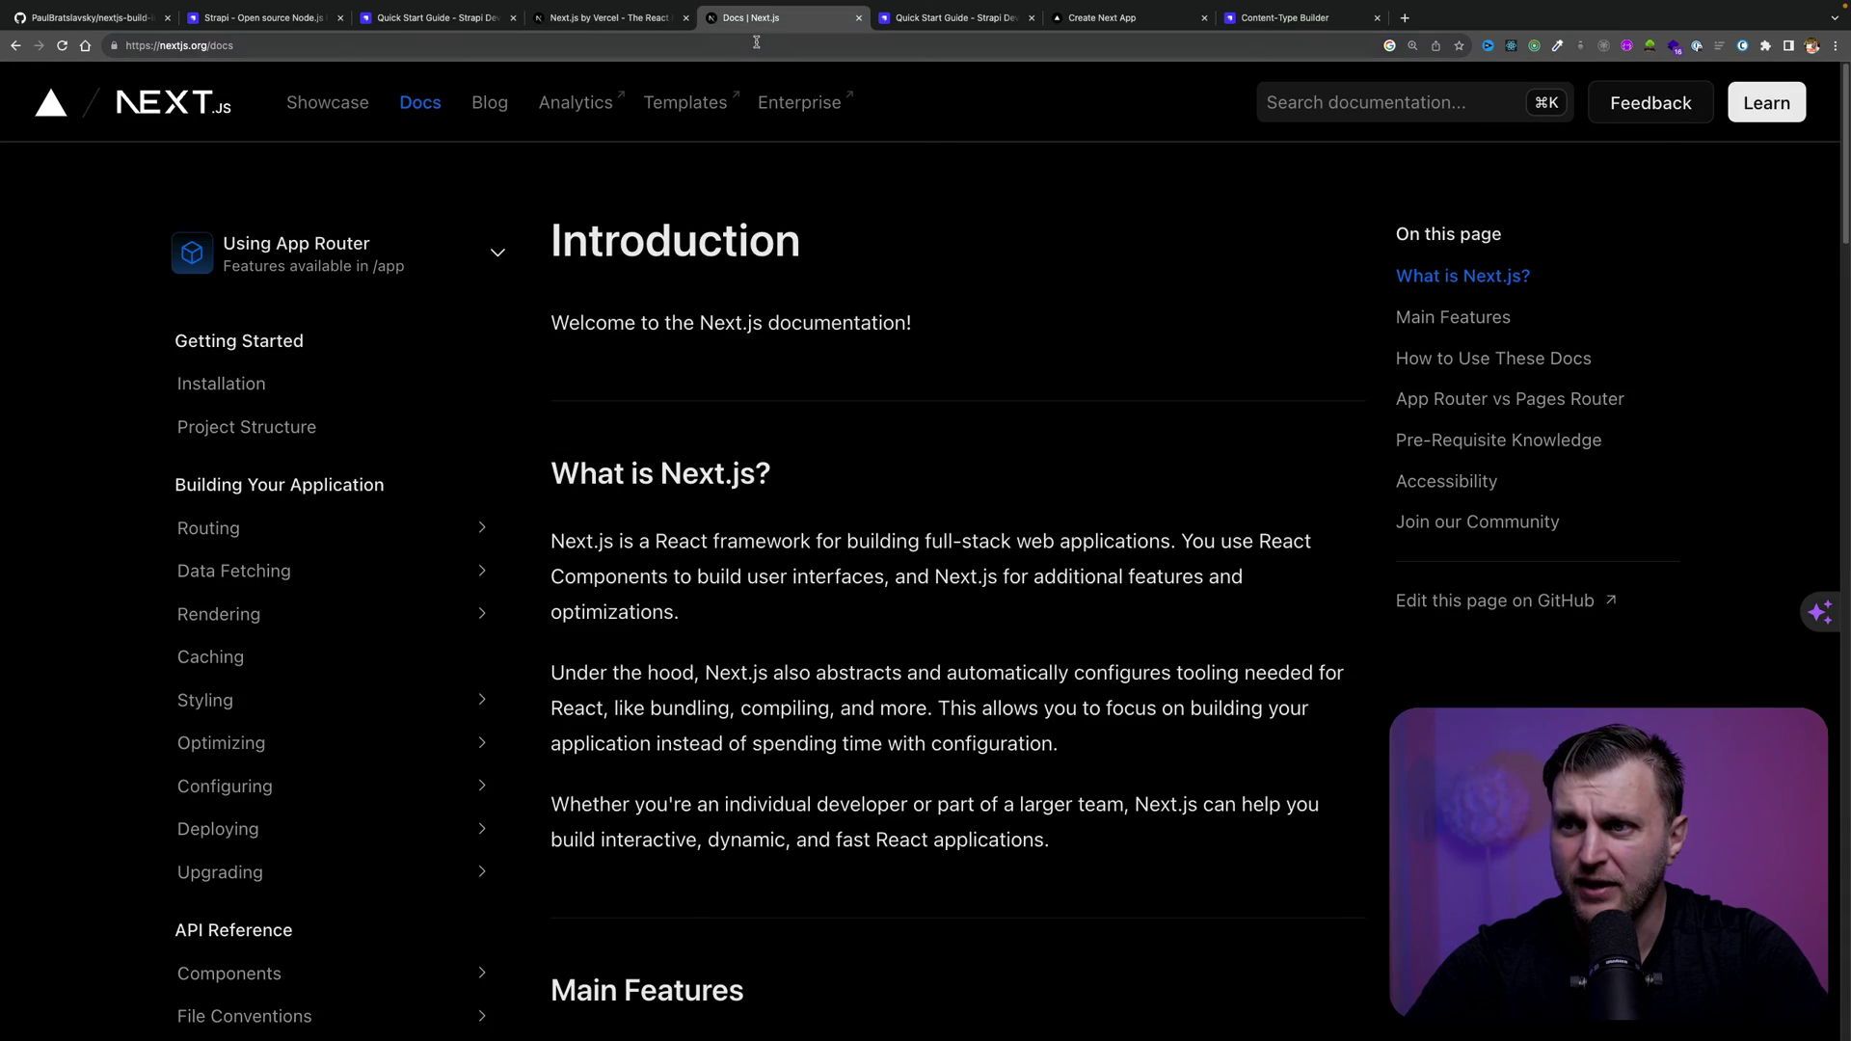
left_click(1102, 18)
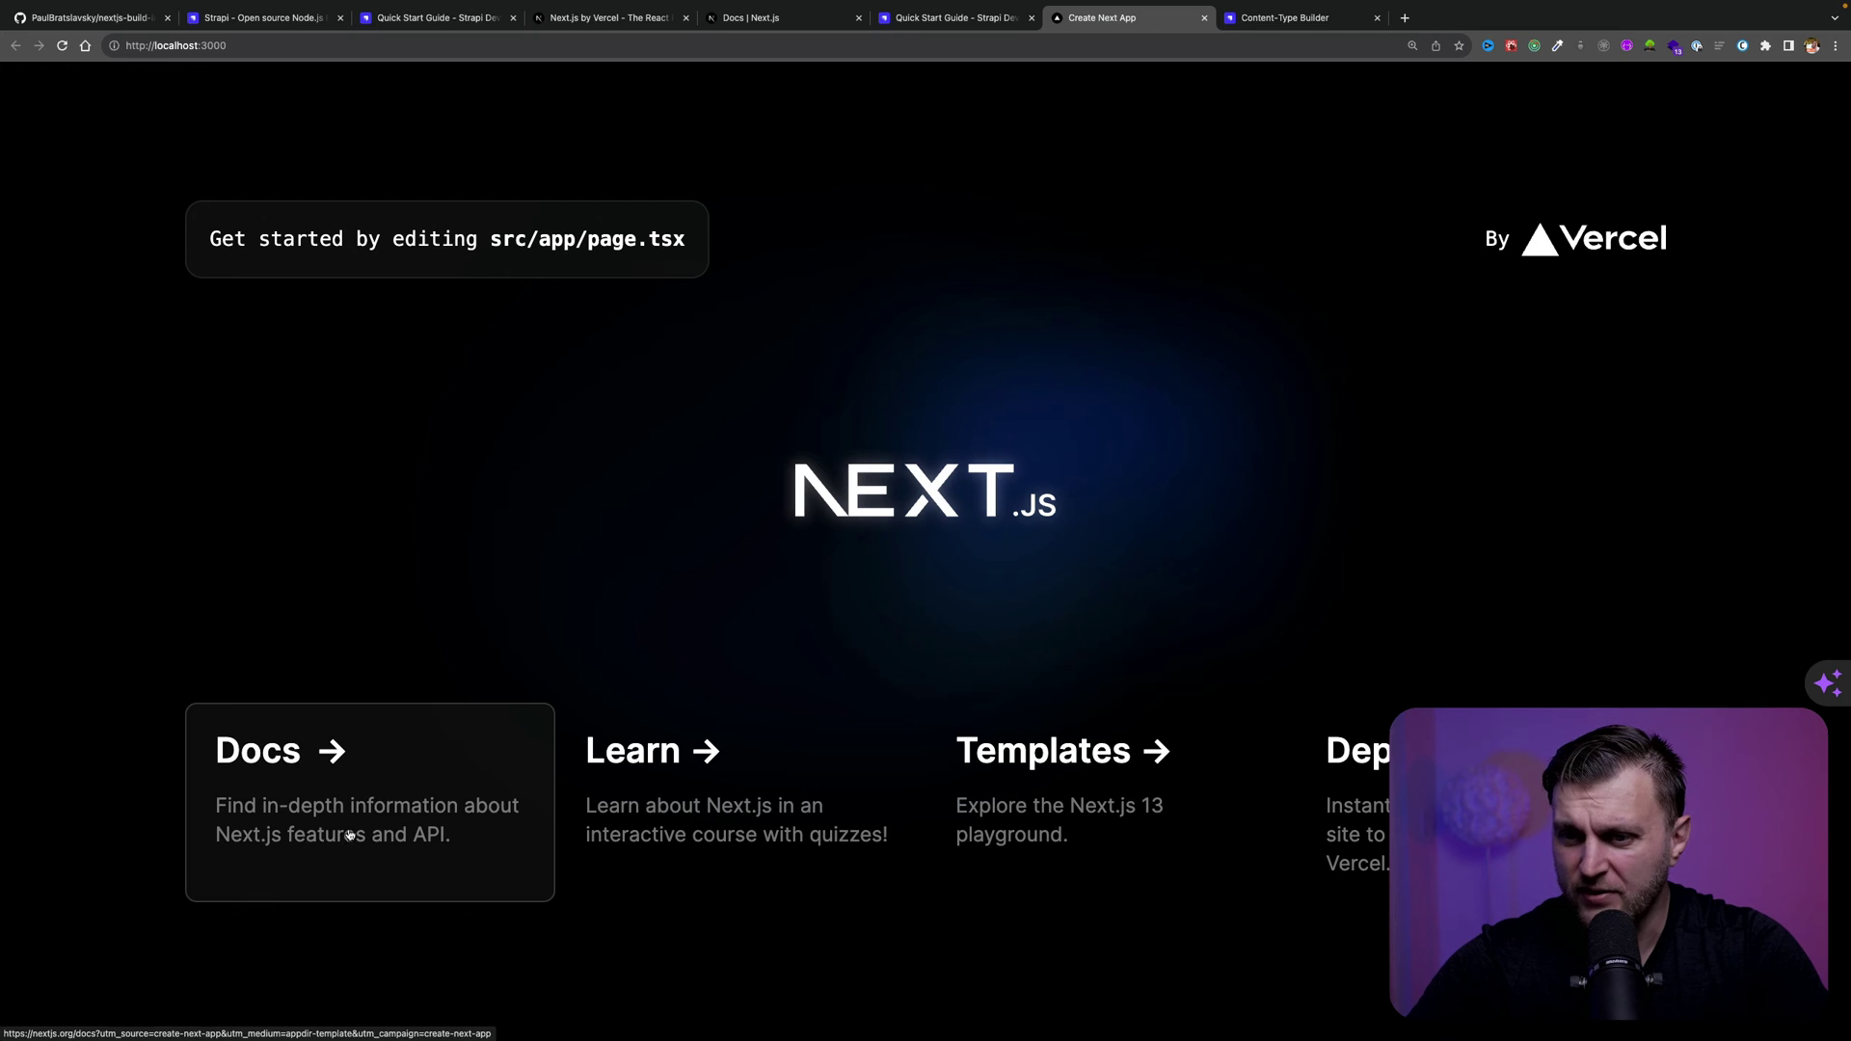
left_click(1277, 24)
left_click(868, 665)
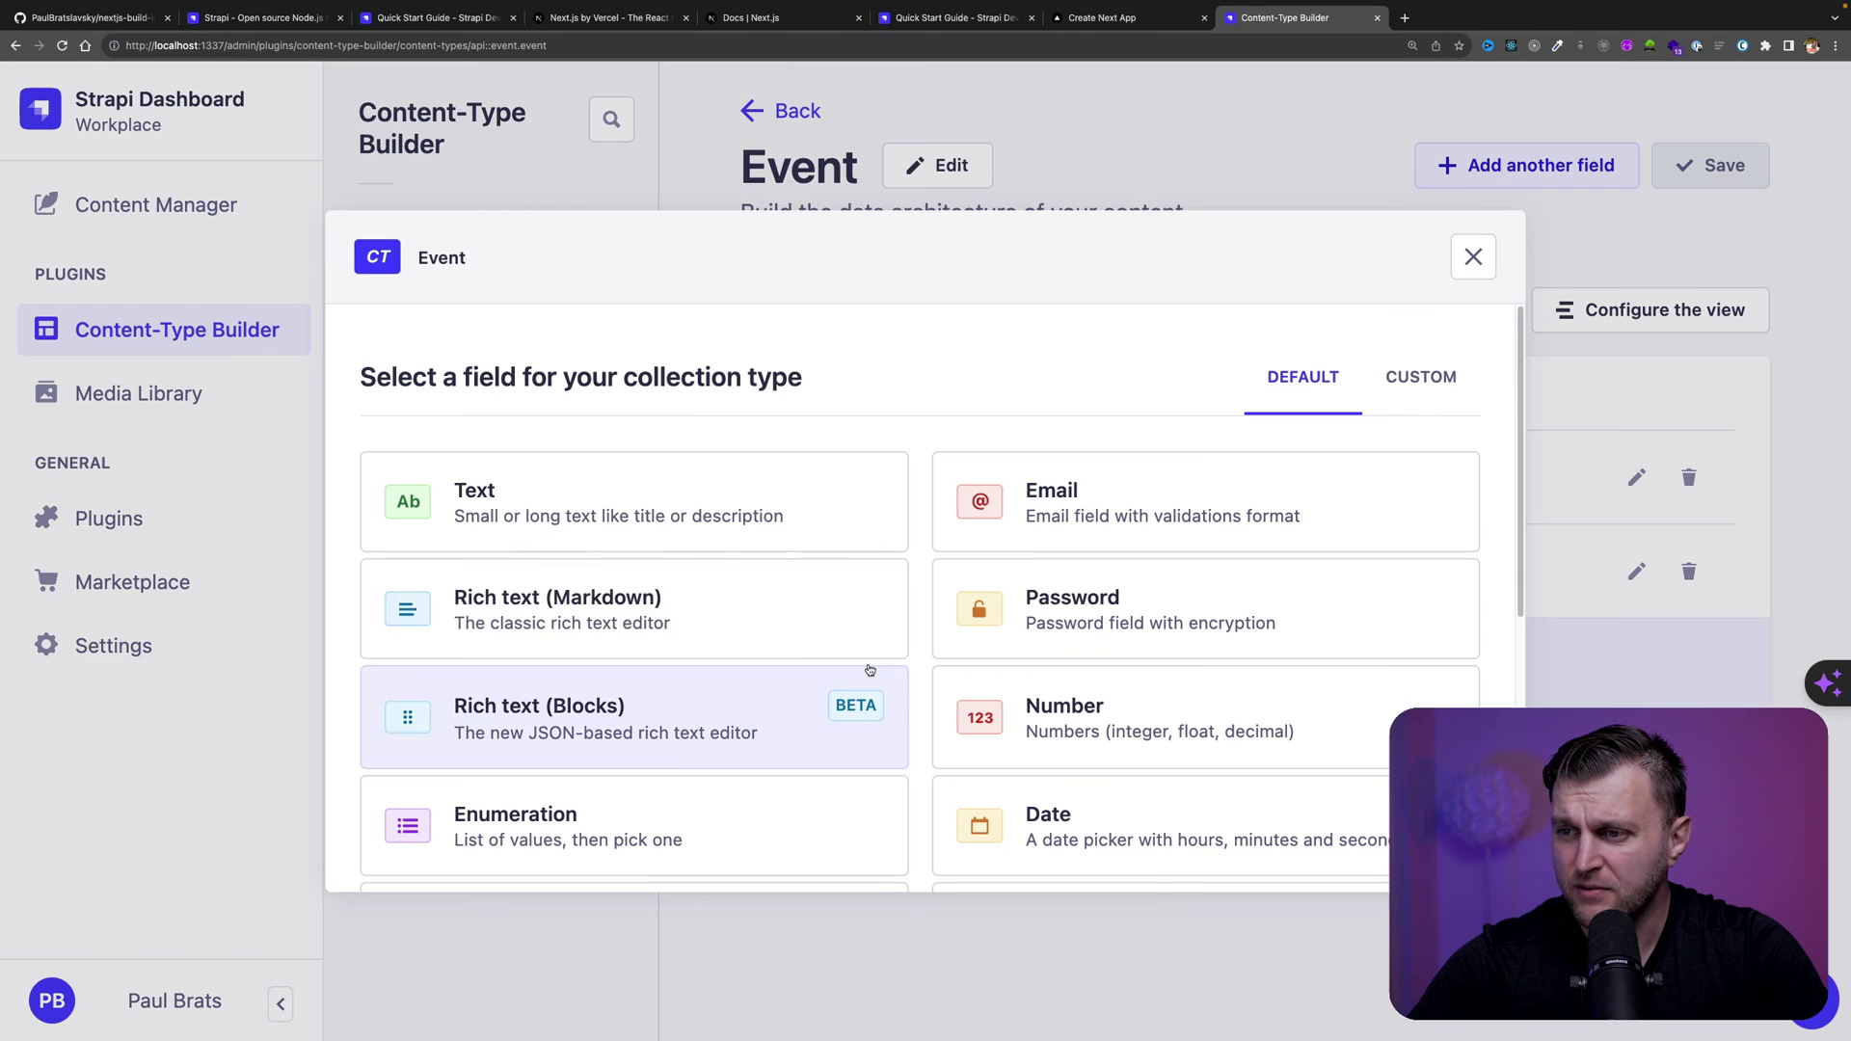
Add a long-text 'description' field to Event, save, and open Event entries in Content Manager
left_click(543, 513)
left_click(1013, 691)
left_click(467, 497)
type("description")
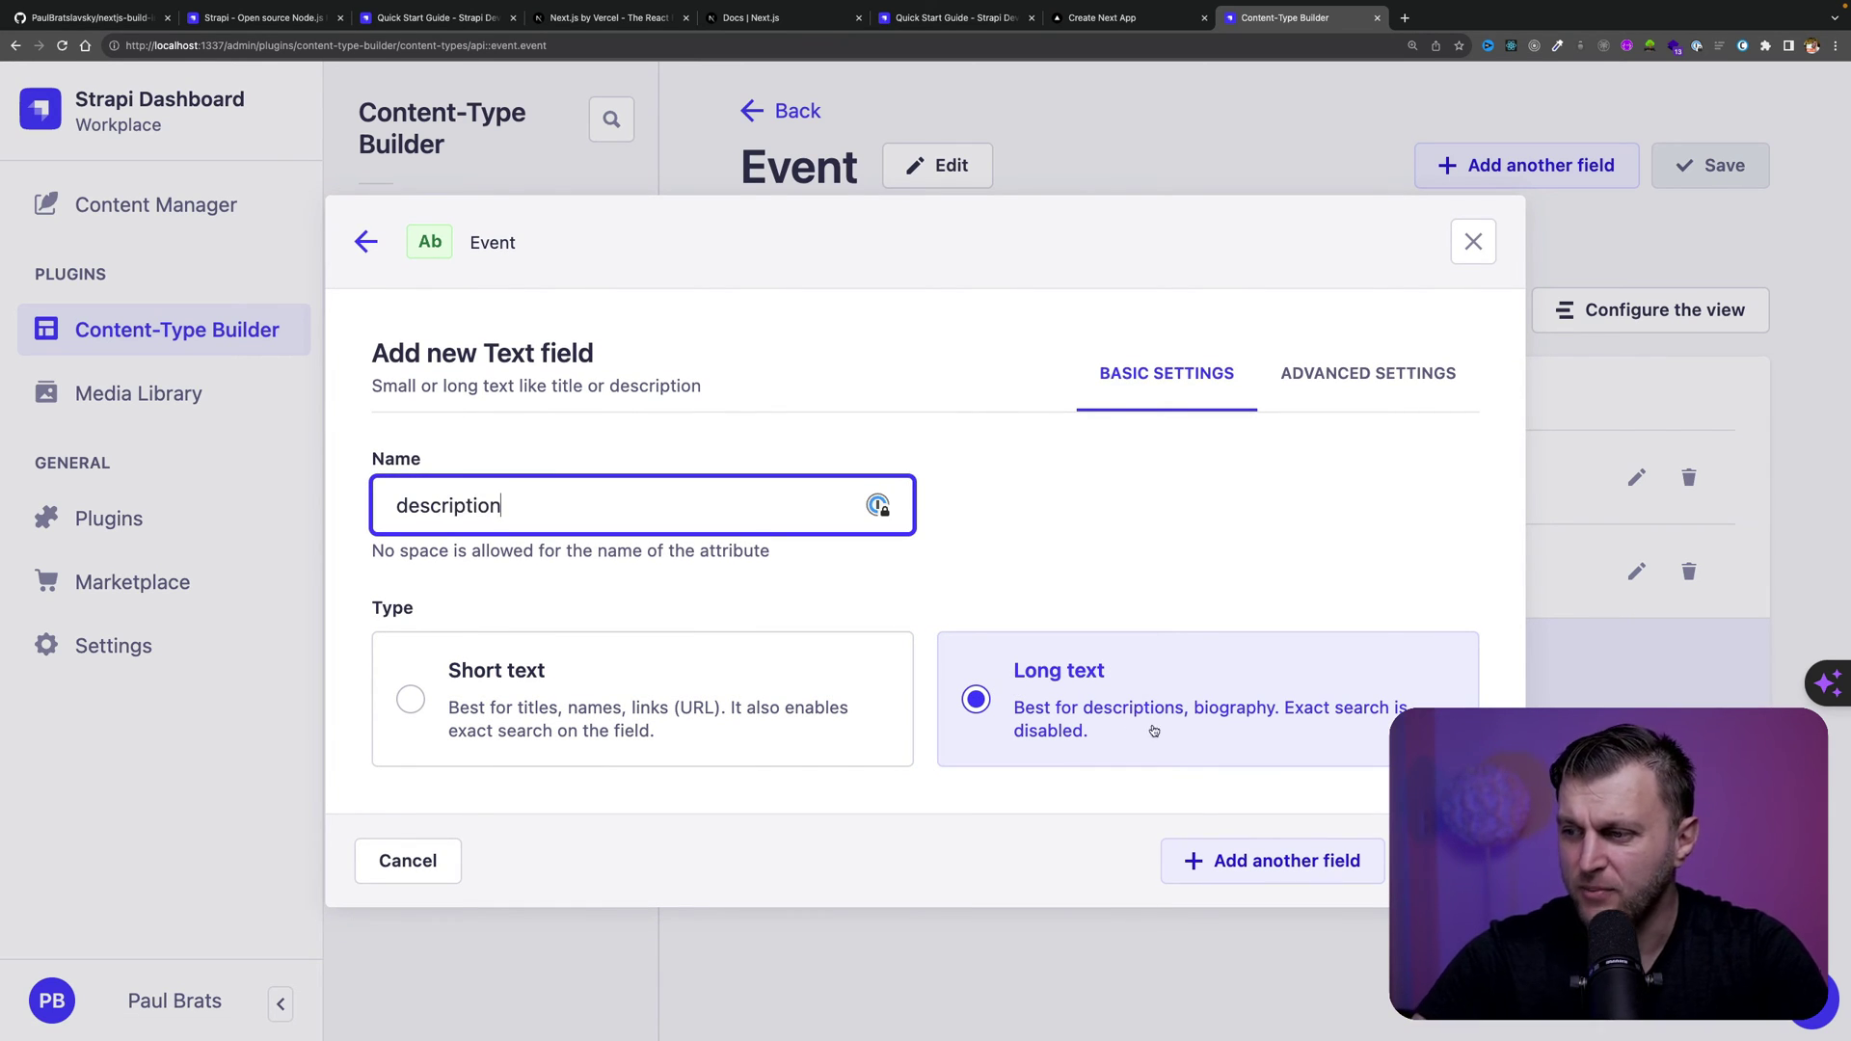
left_click(1446, 860)
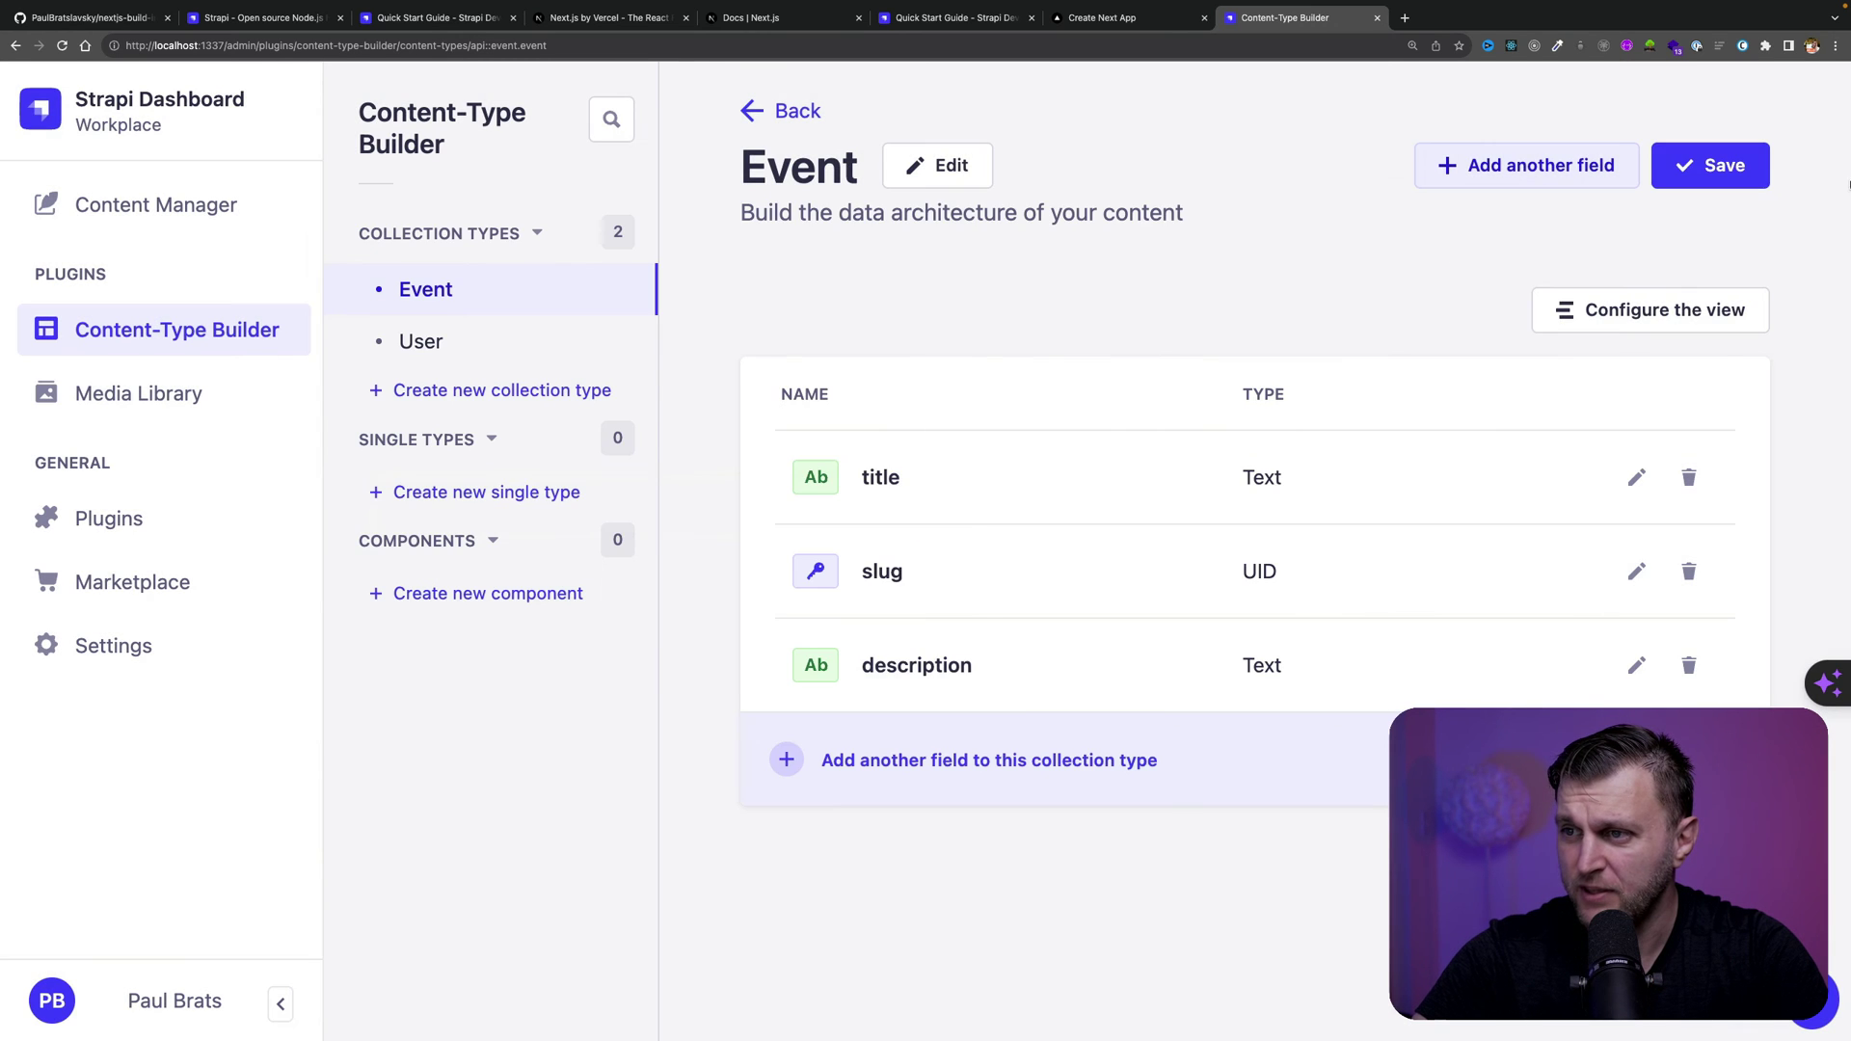
left_click(1740, 159)
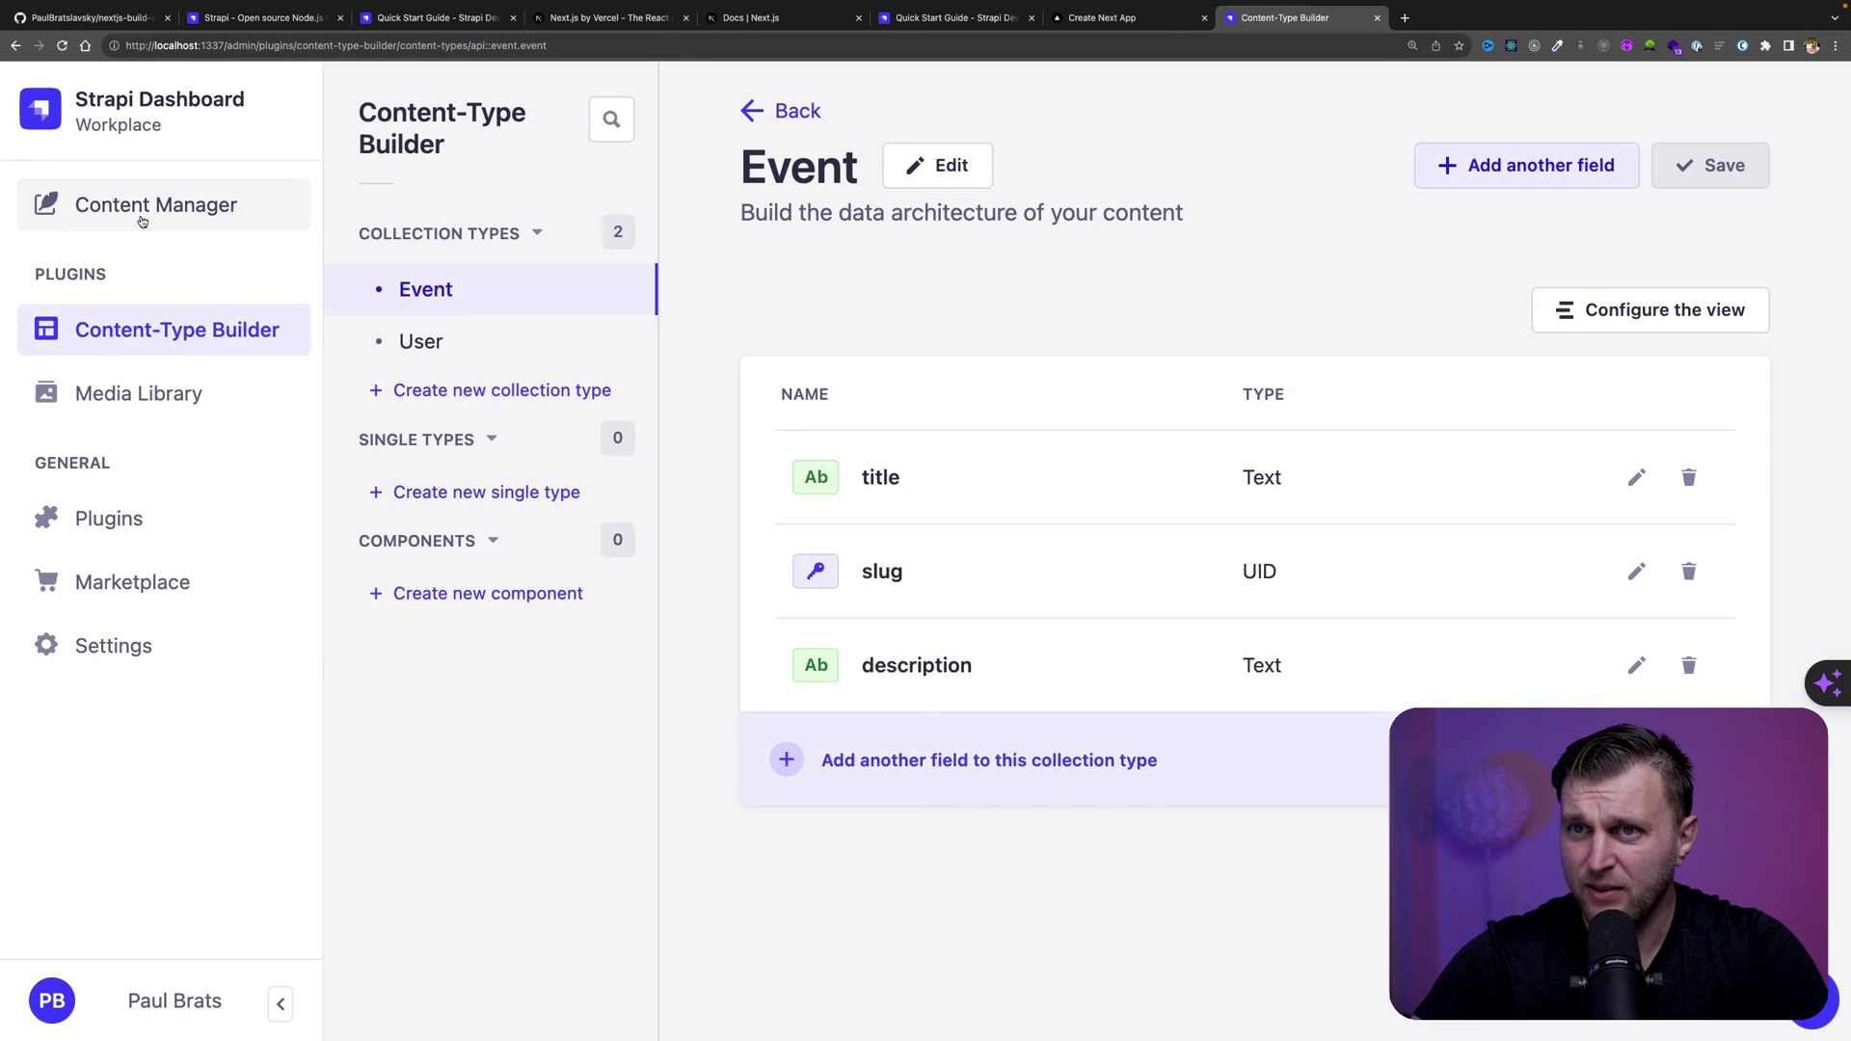
left_click(143, 207)
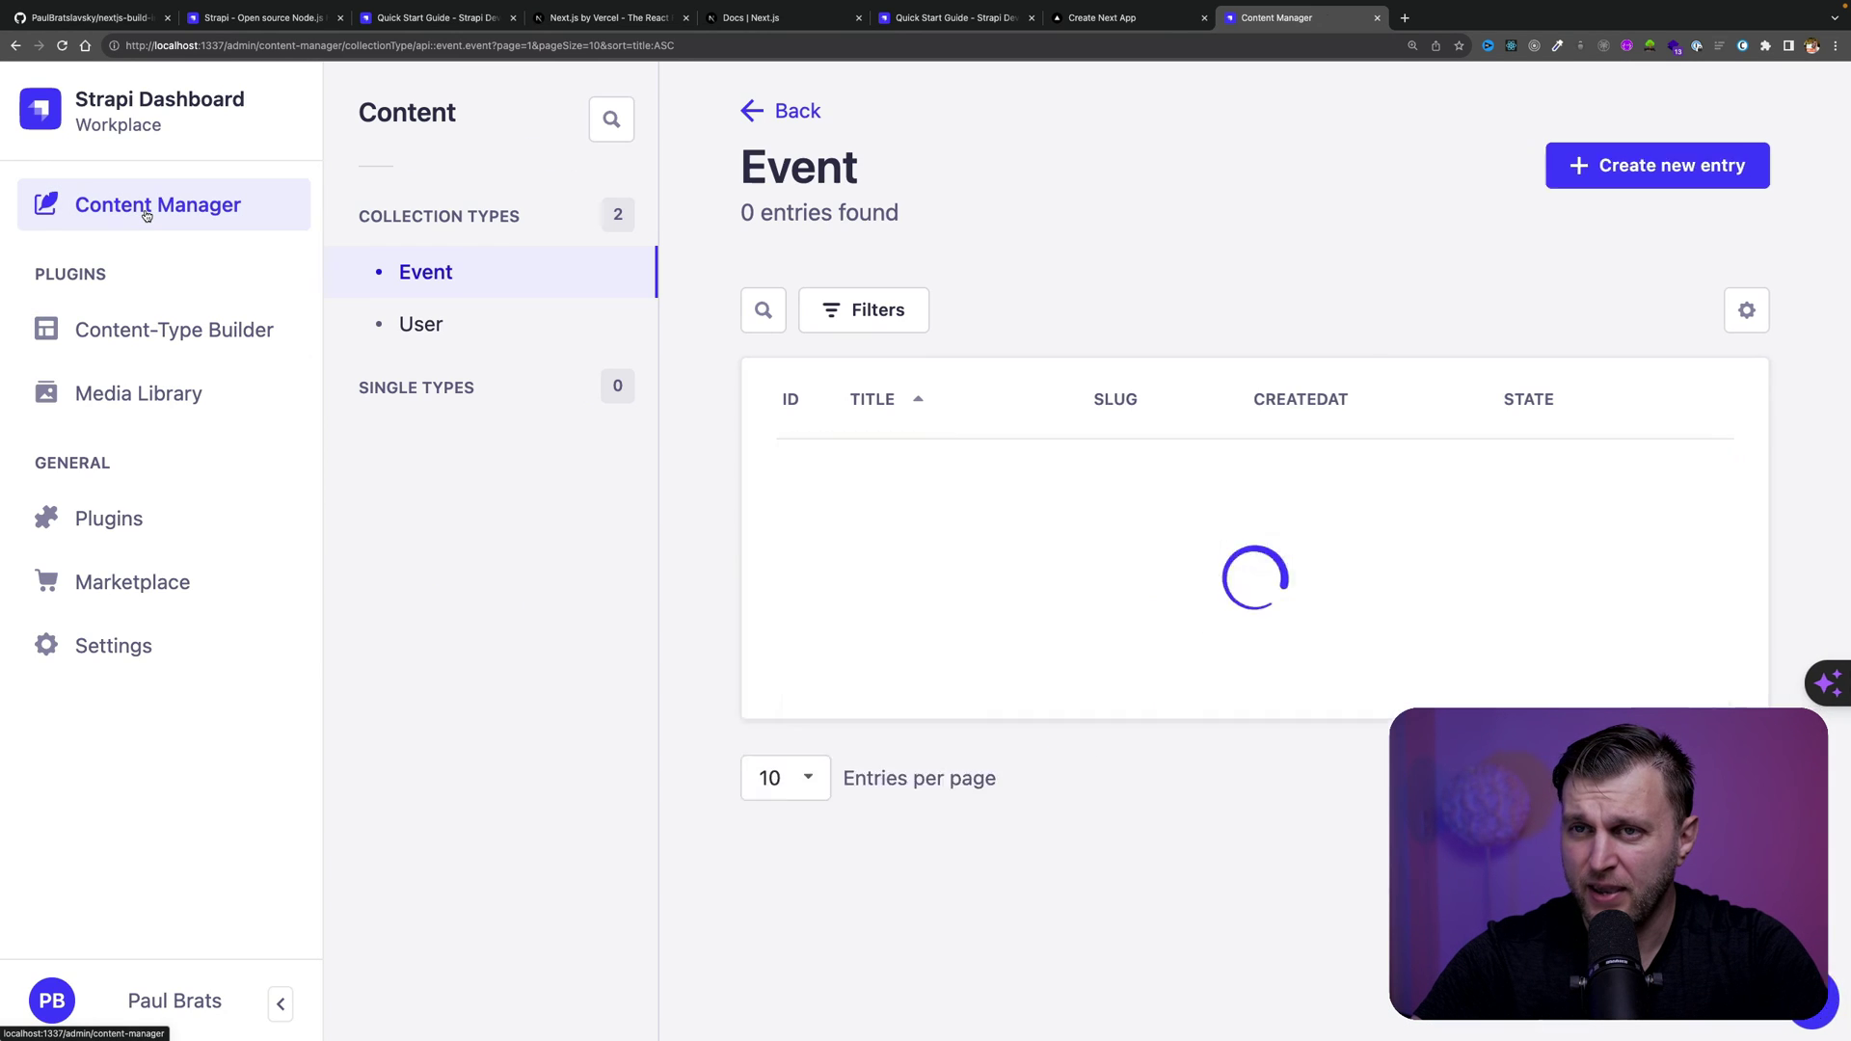
Create and save a 'First Event' entry with generated slug and description 'This is our cool event.'
left_click(1647, 165)
left_click(942, 372)
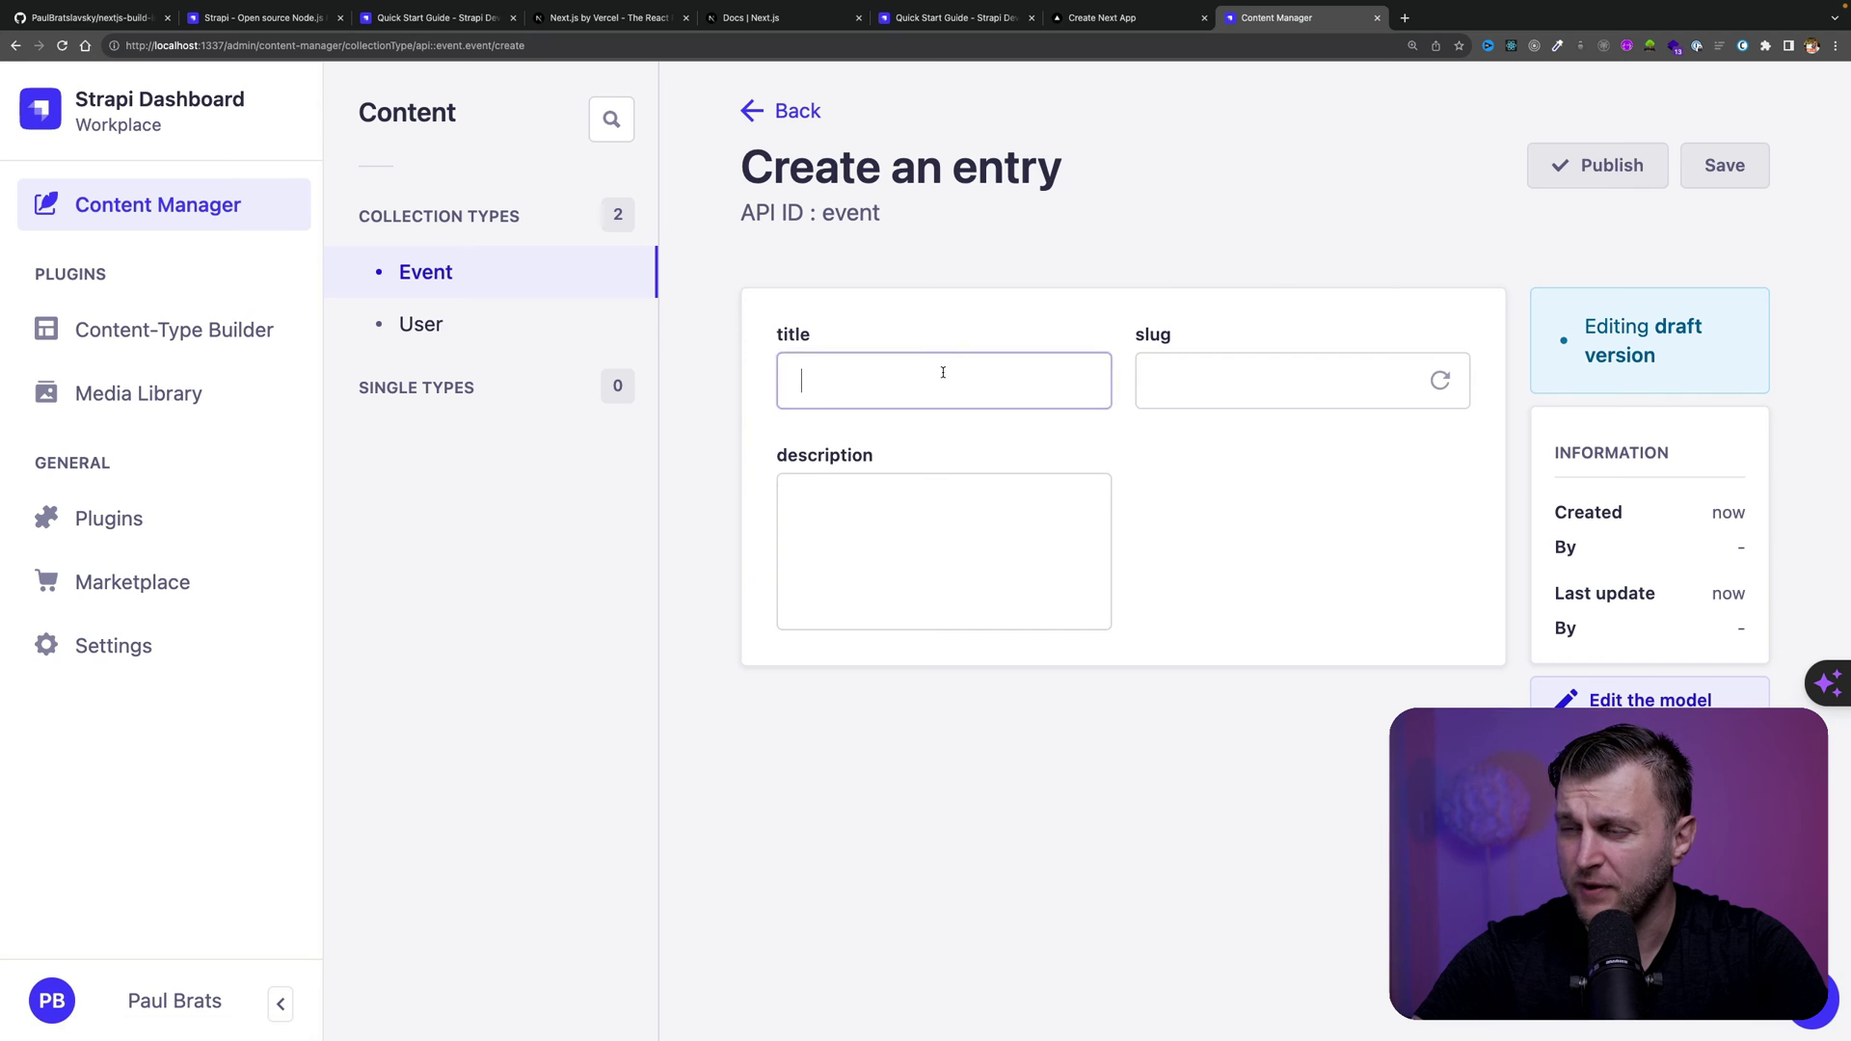
type("First Event")
left_click(1440, 381)
left_click(871, 586)
type("This is our cool")
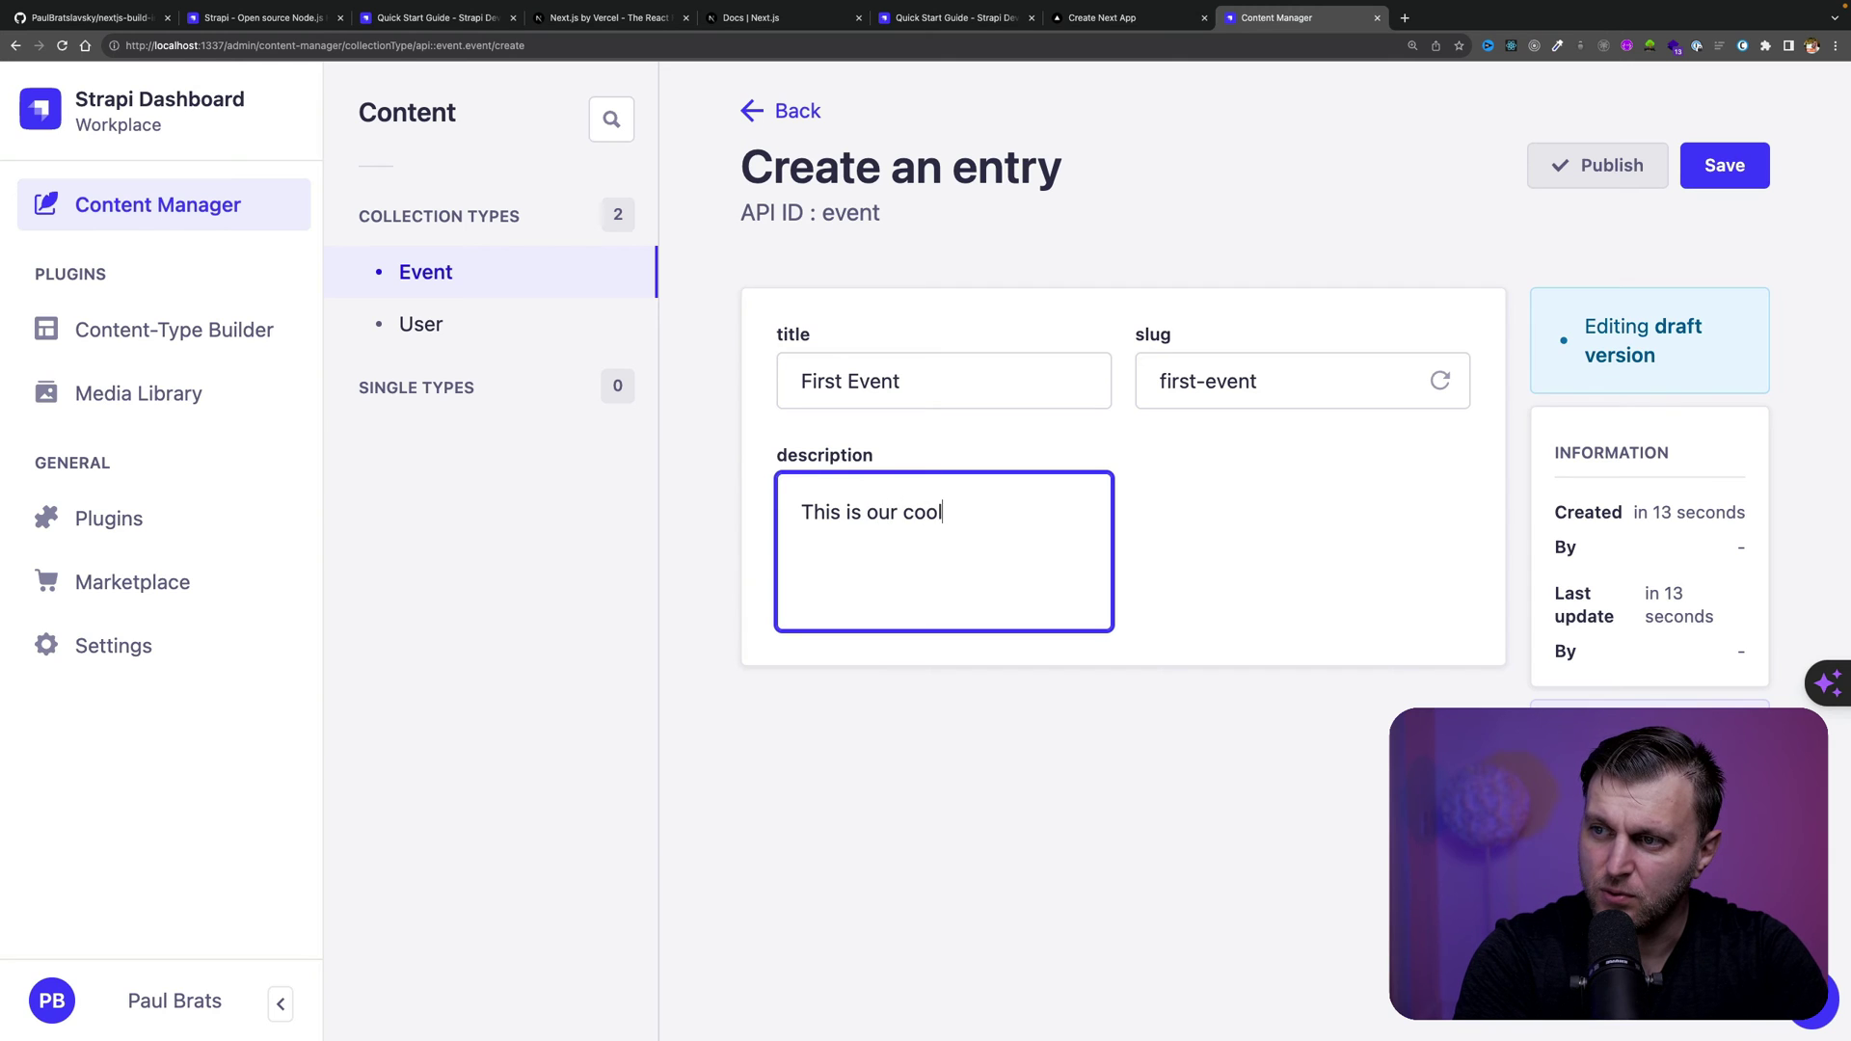
type(" evern")
key("BackSpace")
key("BackSpace")
type("nt.")
left_click(1721, 168)
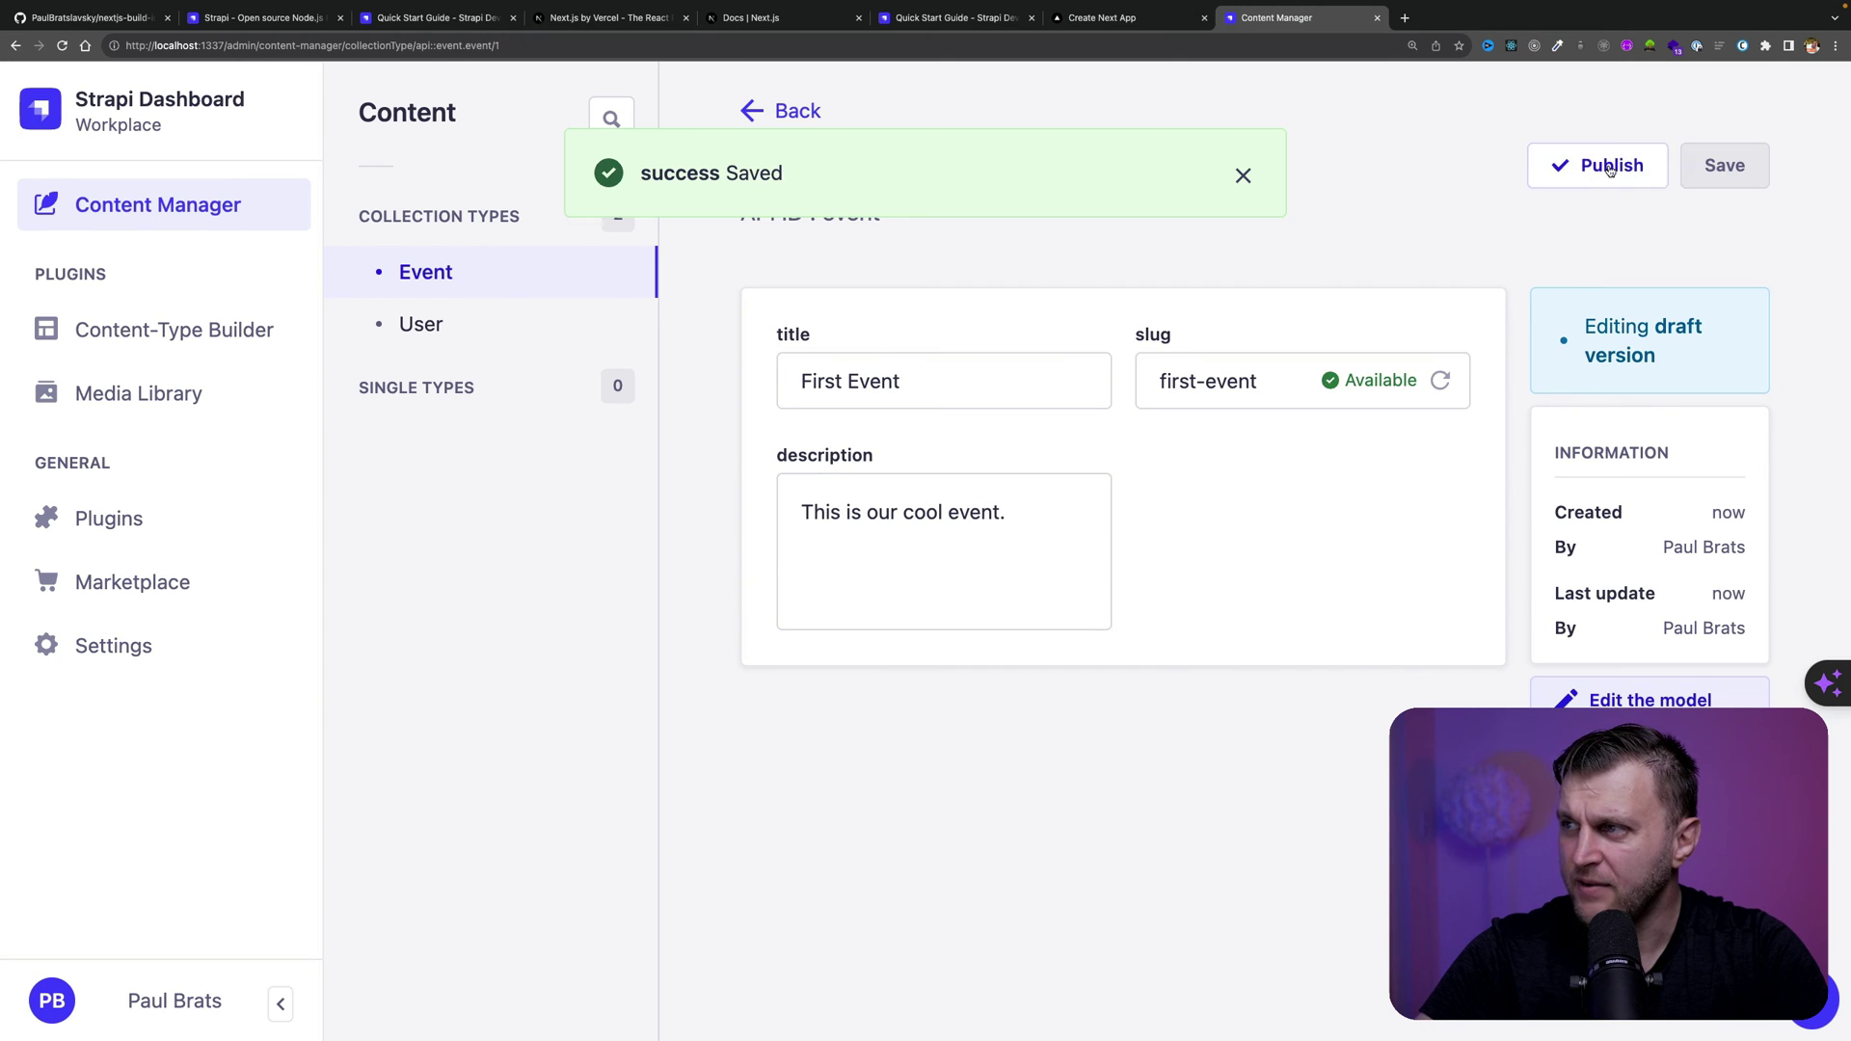
left_click(1601, 165)
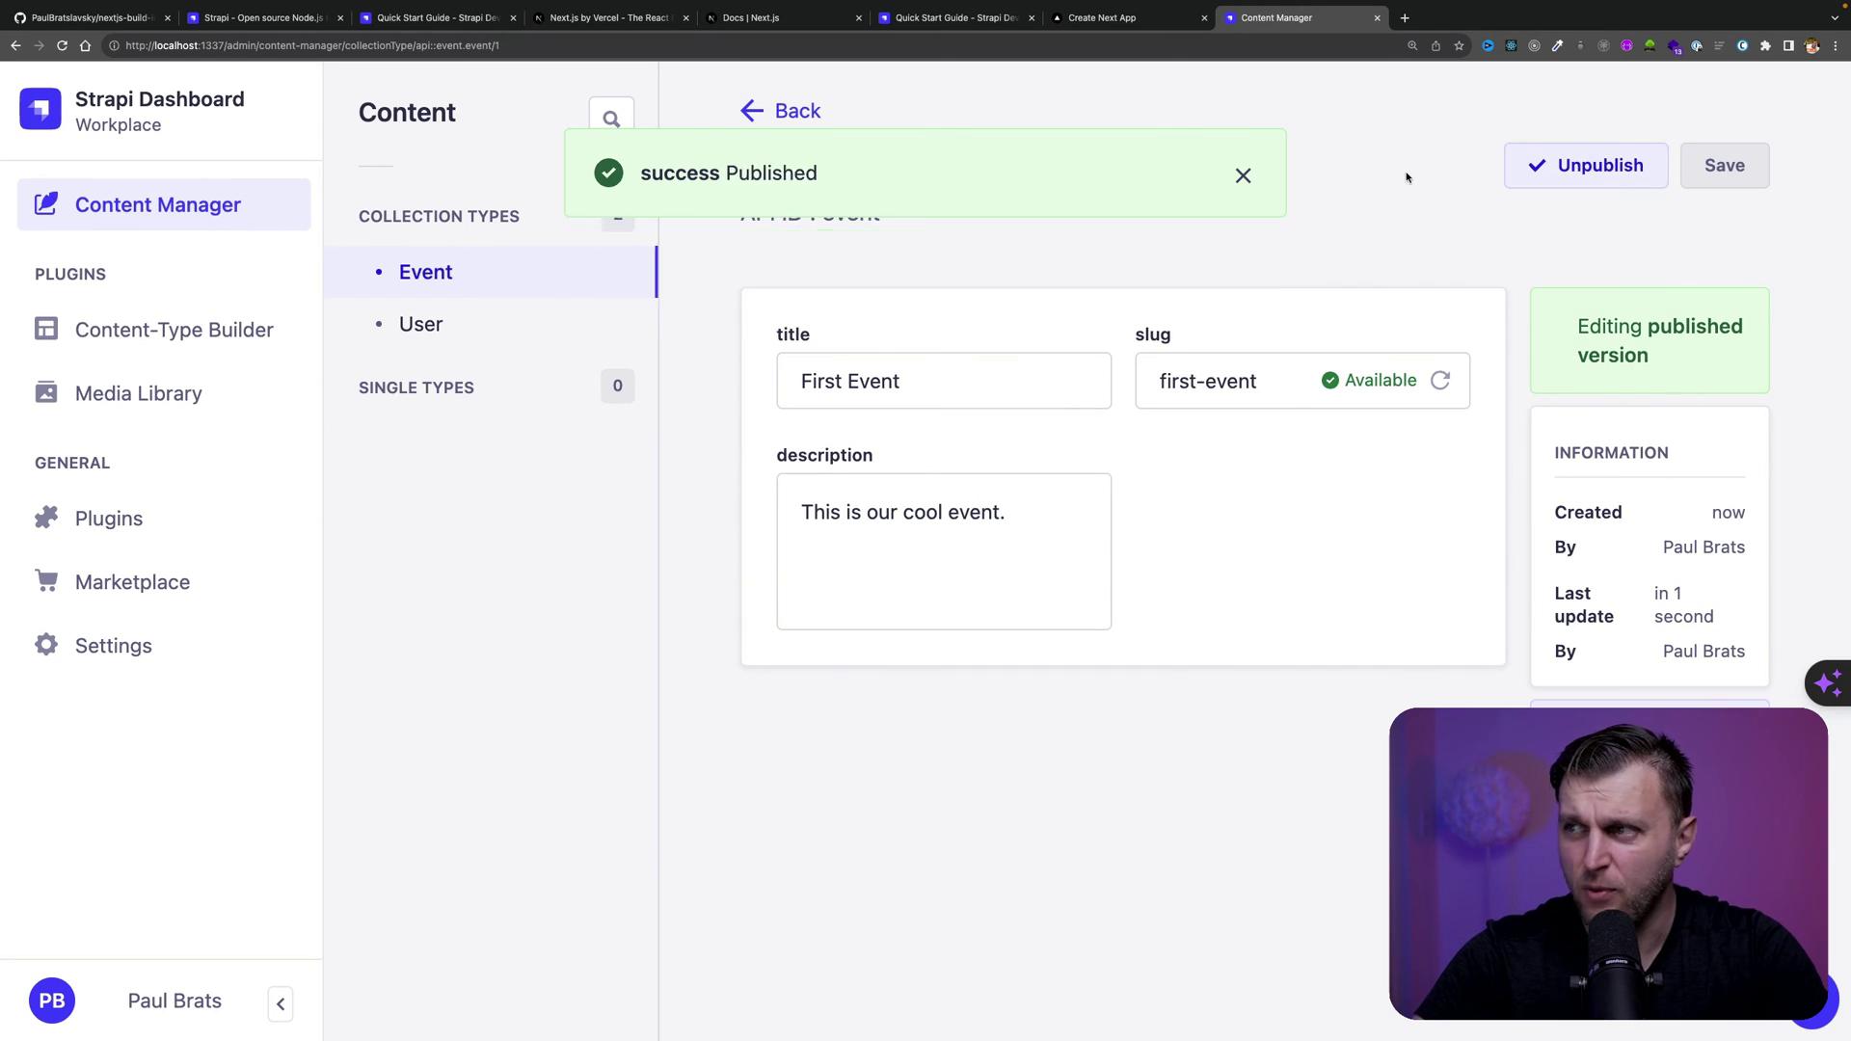
left_click(781, 110)
Fill a new entry: title 'Second Event', generated slug, description 'Best second event.'
left_click(1657, 165)
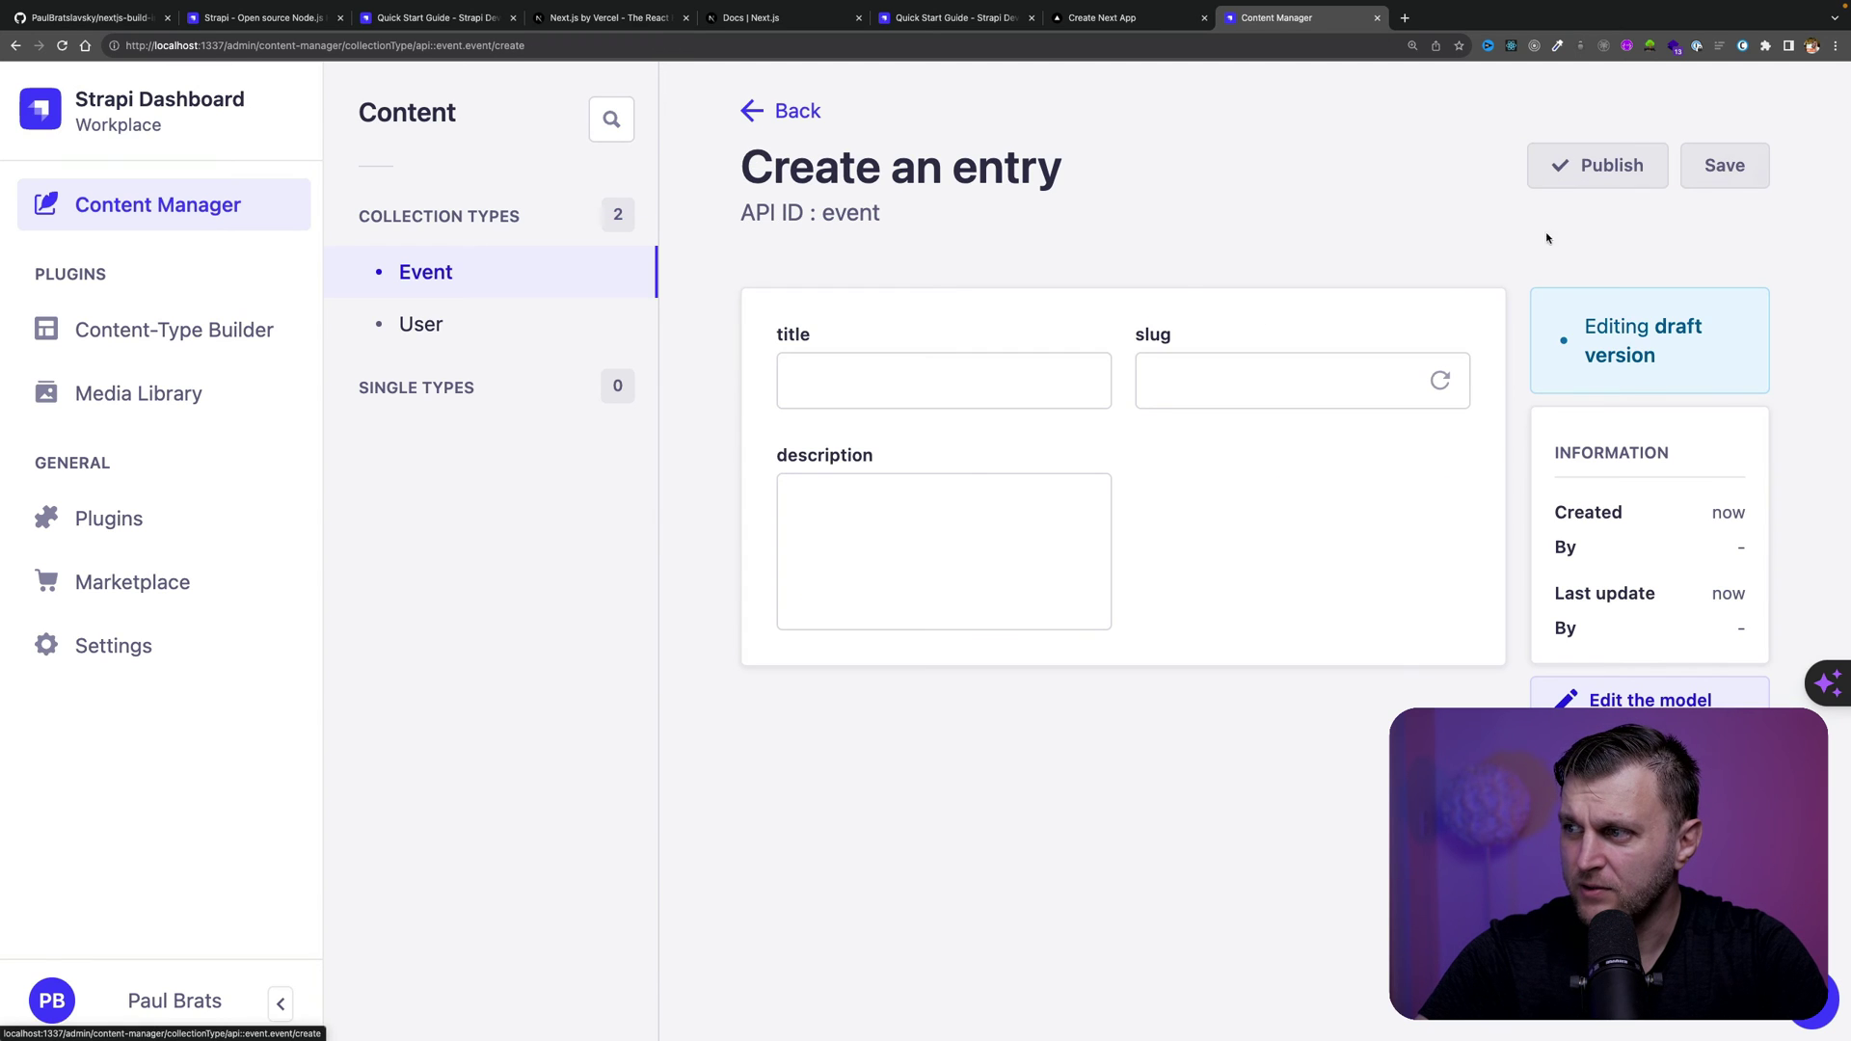
left_click(848, 376)
type("Second Evenr")
key("BackSpace")
type("t")
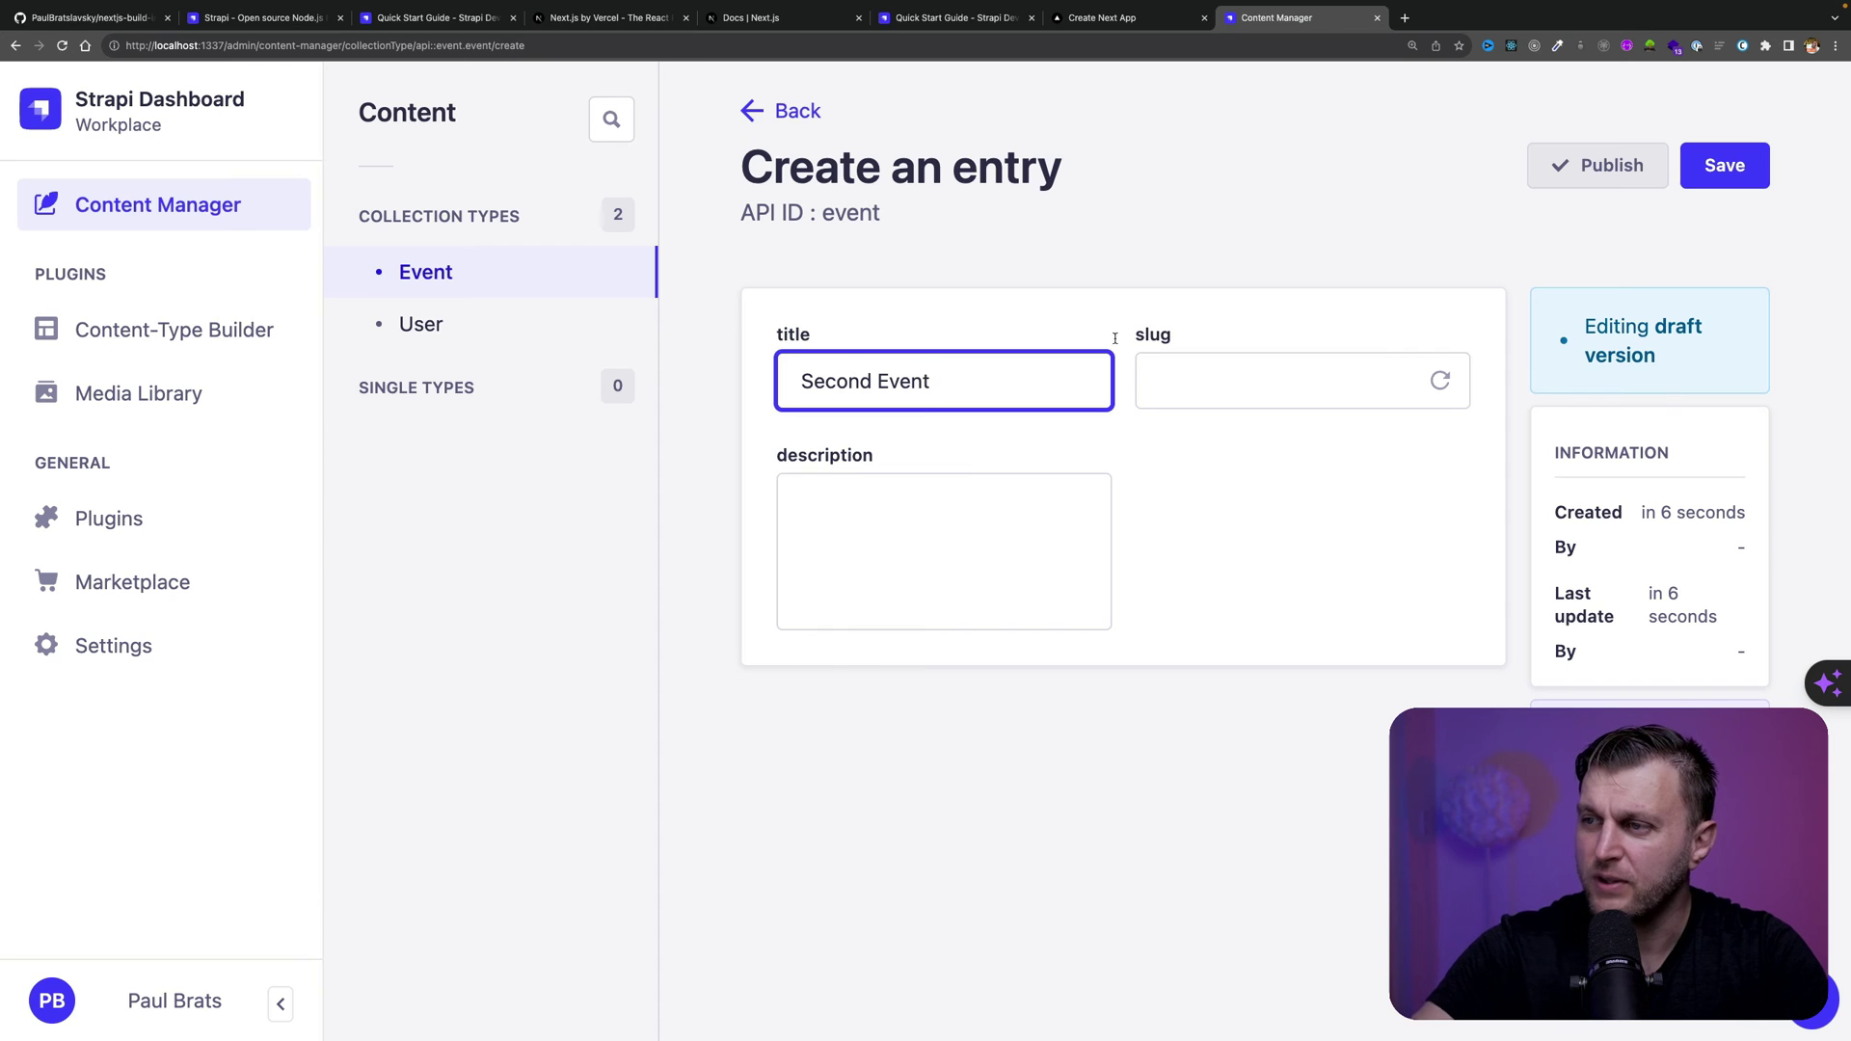
left_click(1157, 376)
left_click(1440, 381)
key("Tab")
type("Best second event.")
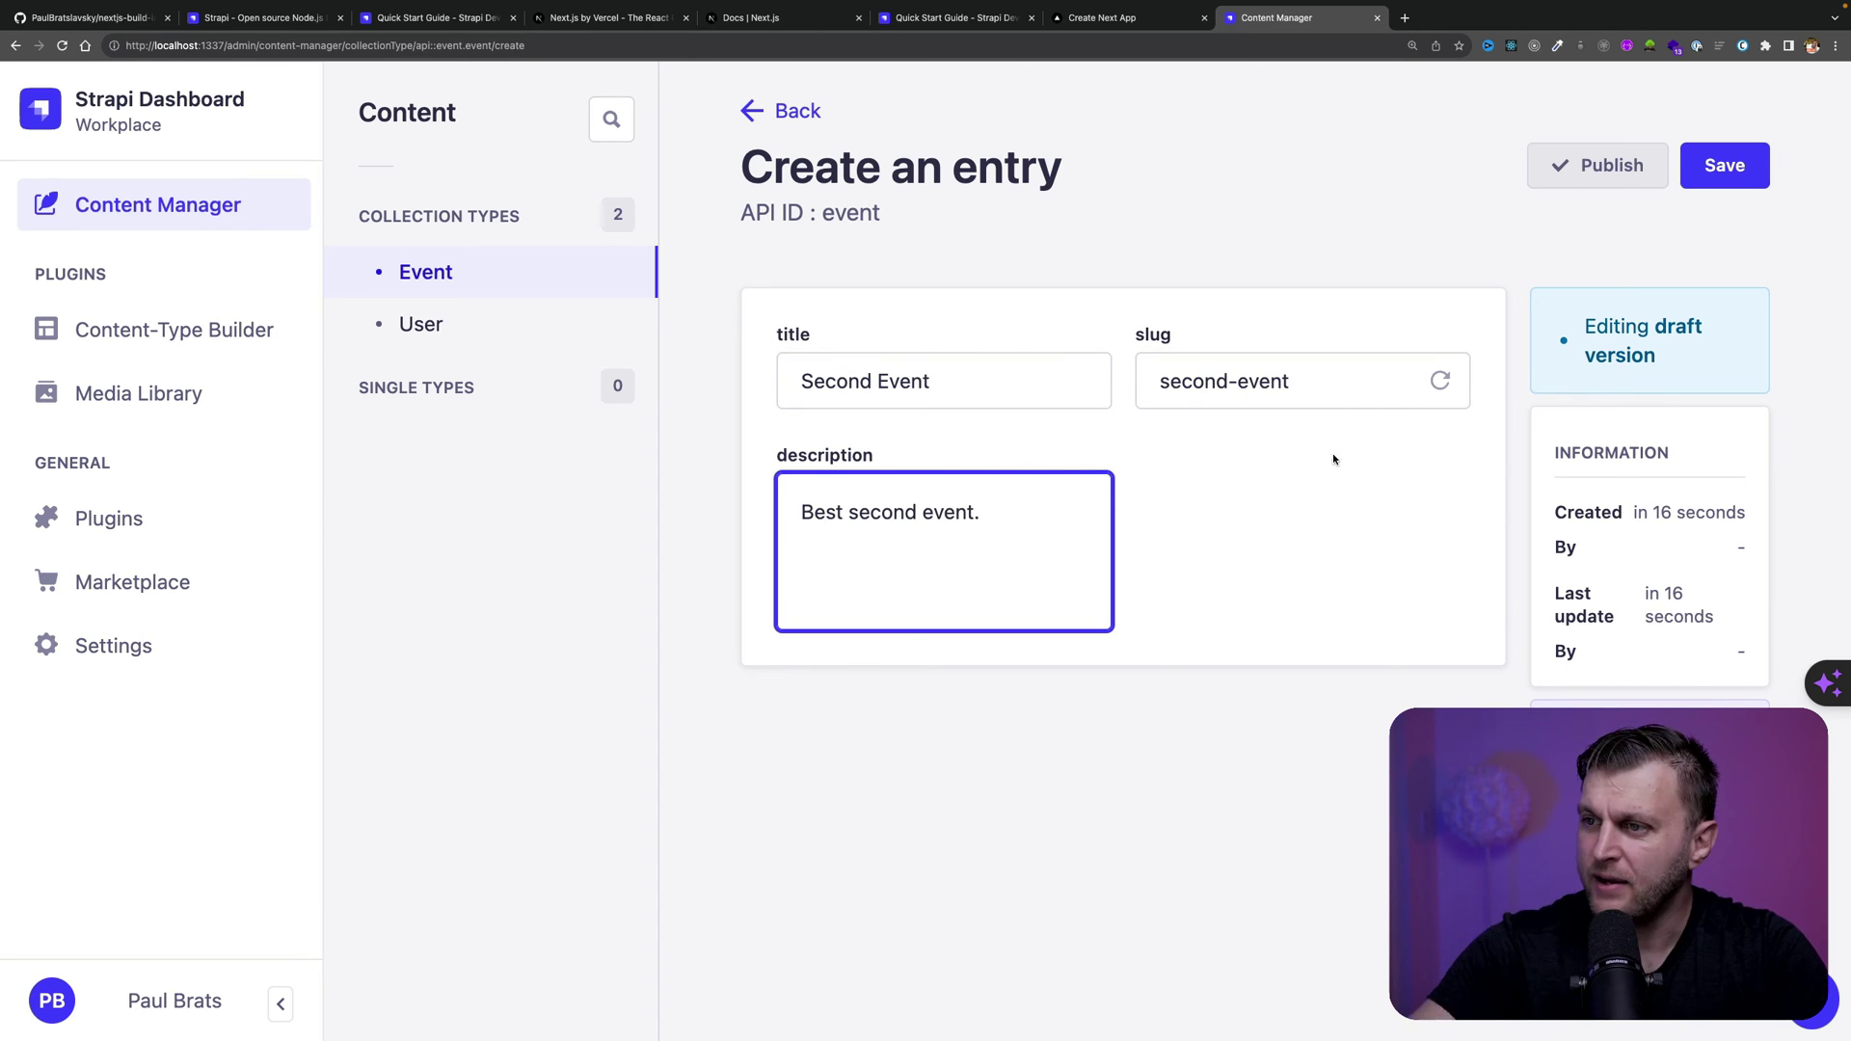